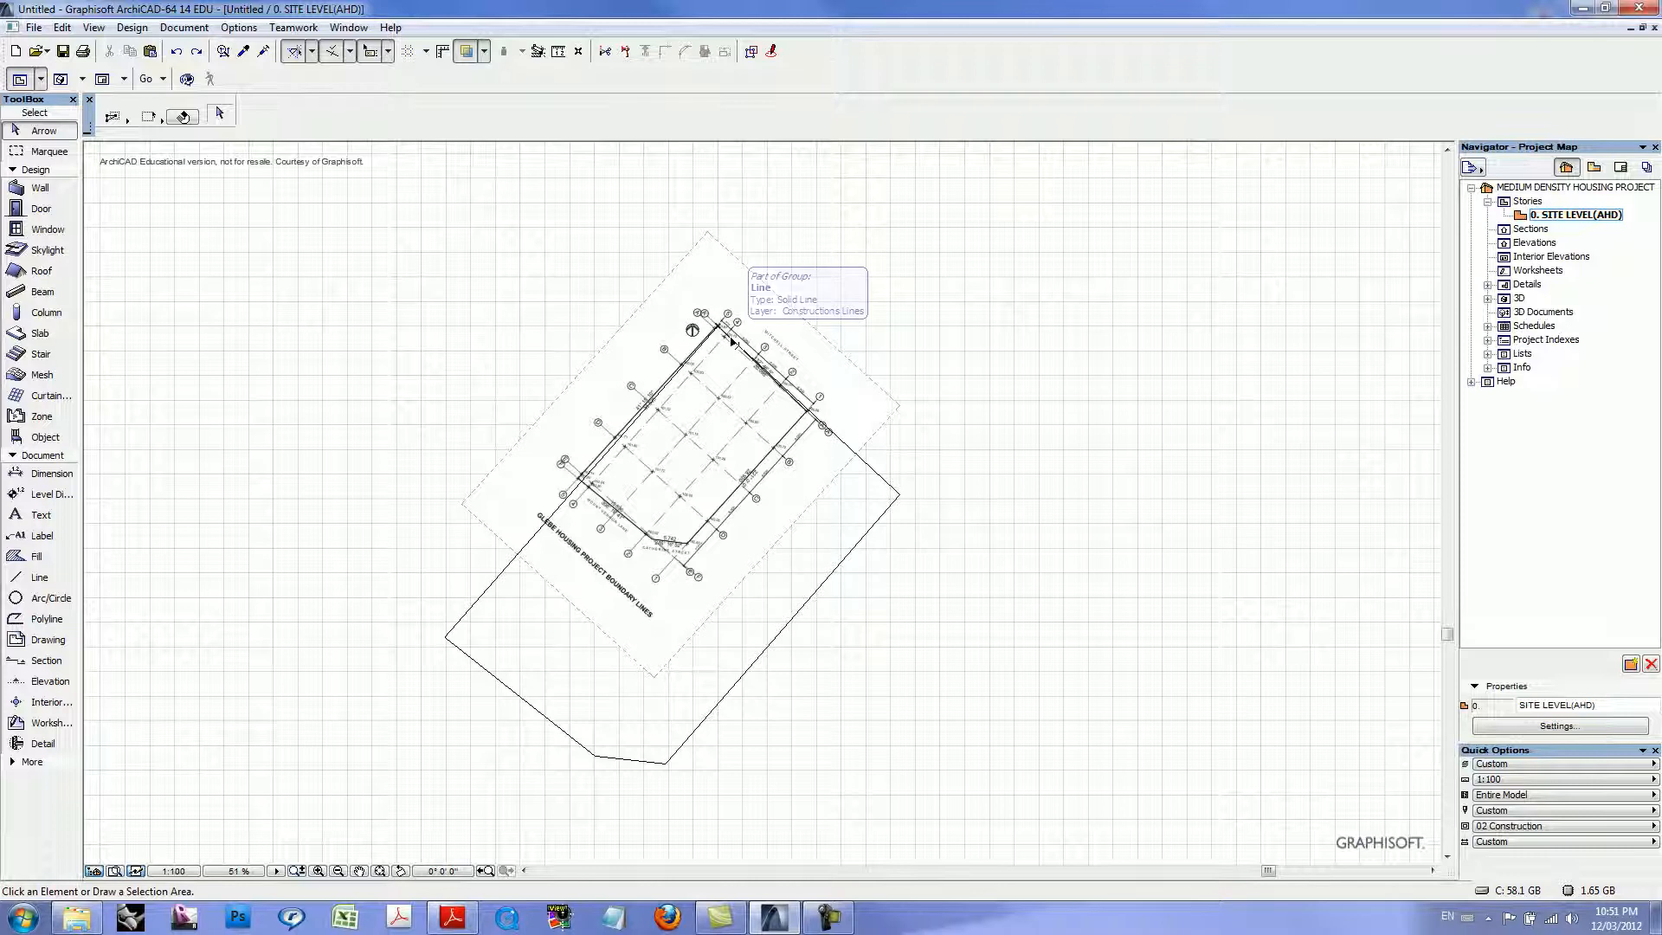
{"action": "left_click", "coordinate": [877, 478]}
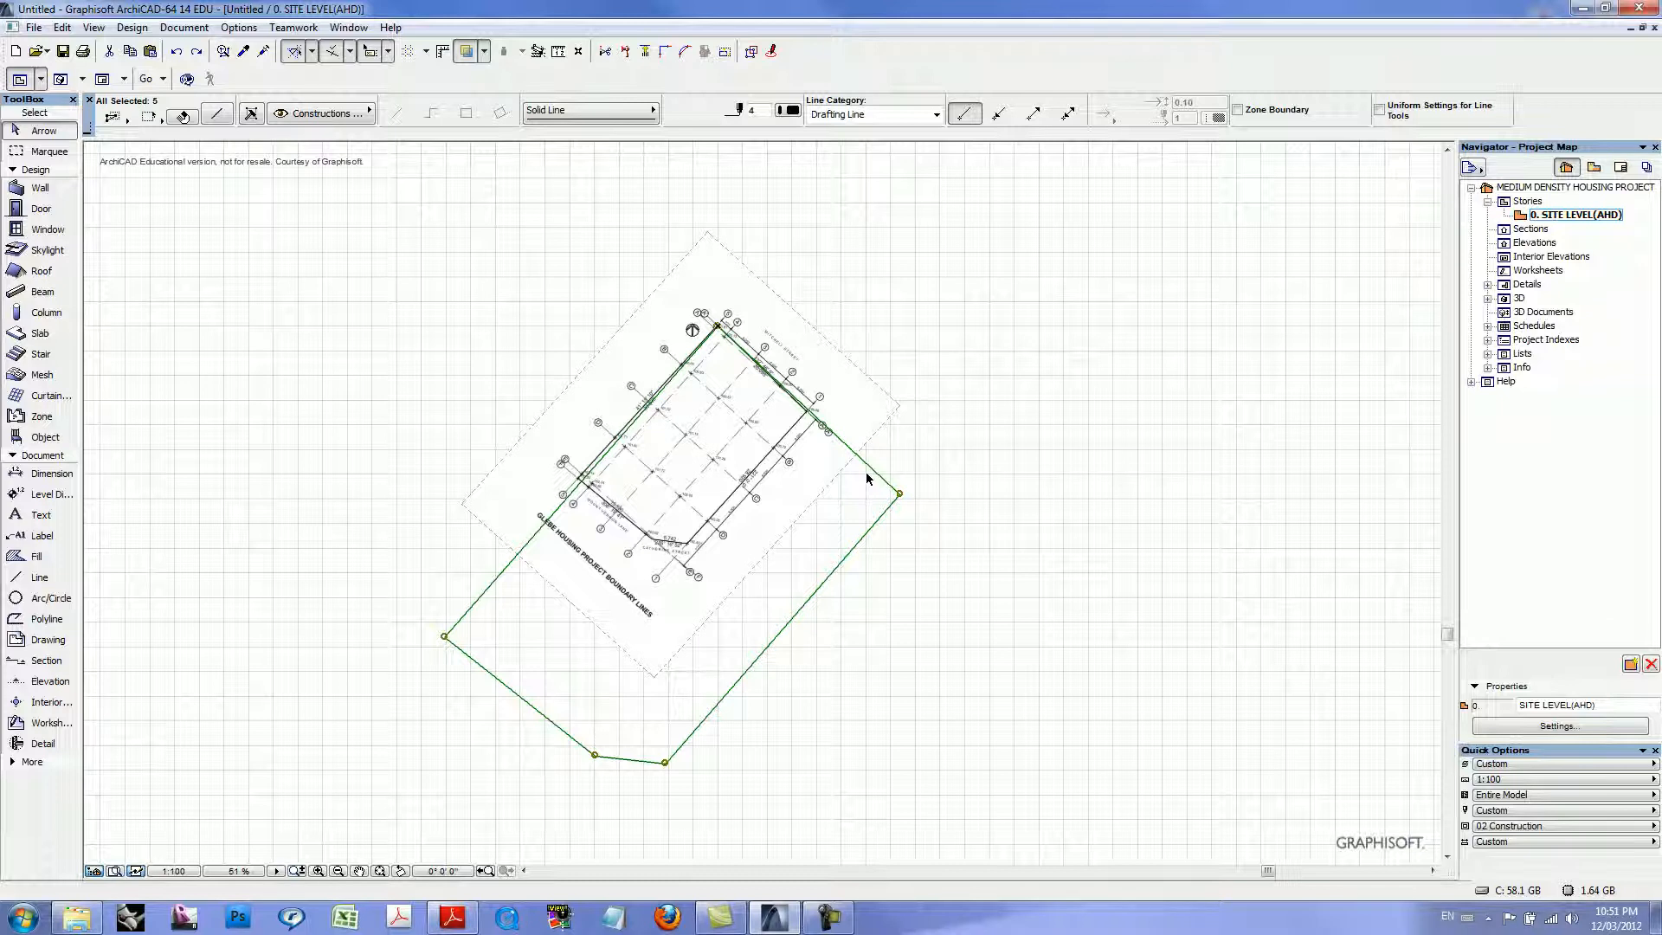
{"action": "left_click", "coordinate": [923, 446]}
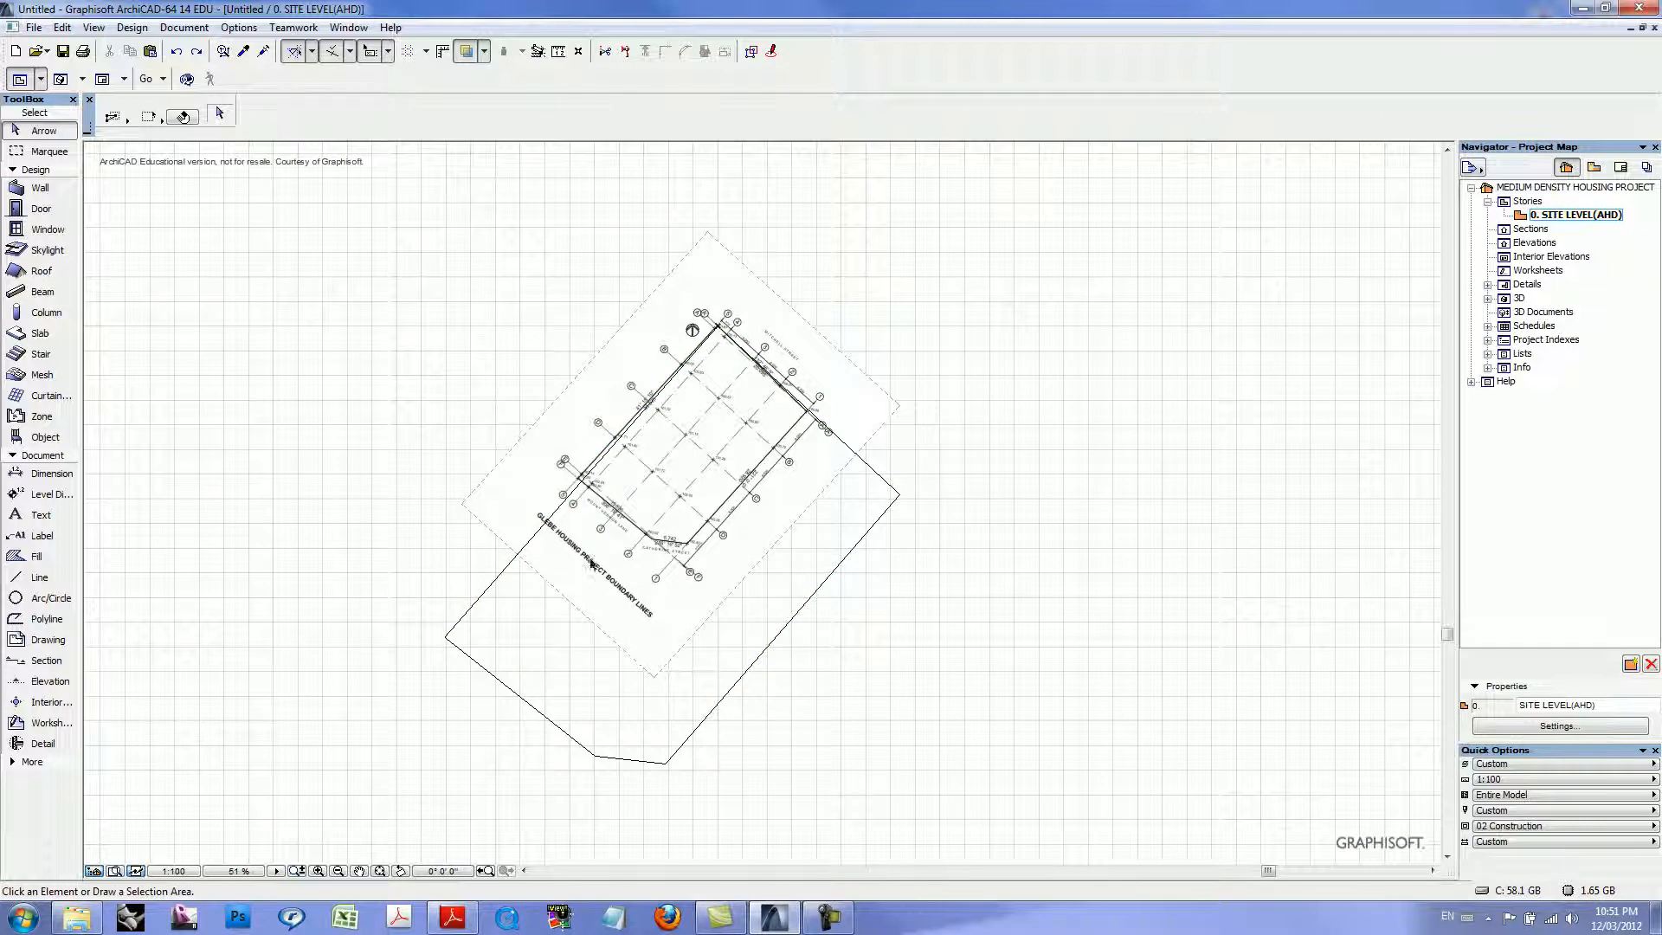
{"action": "left_click", "coordinate": [479, 608]}
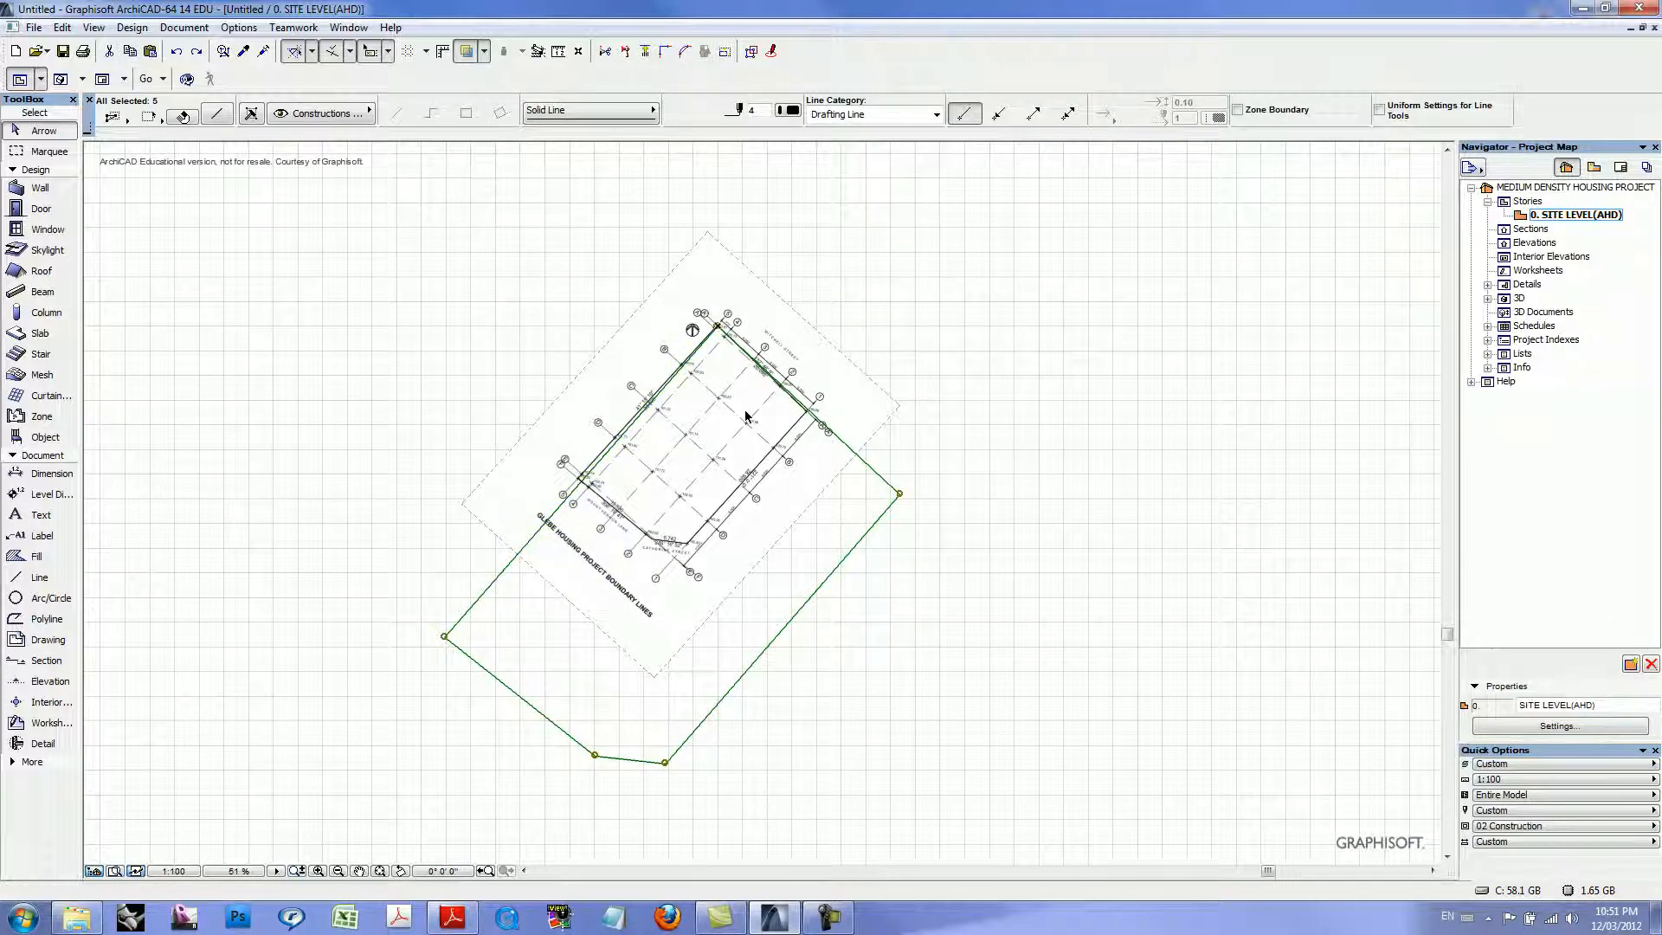
{"action": "left_click", "coordinate": [928, 439]}
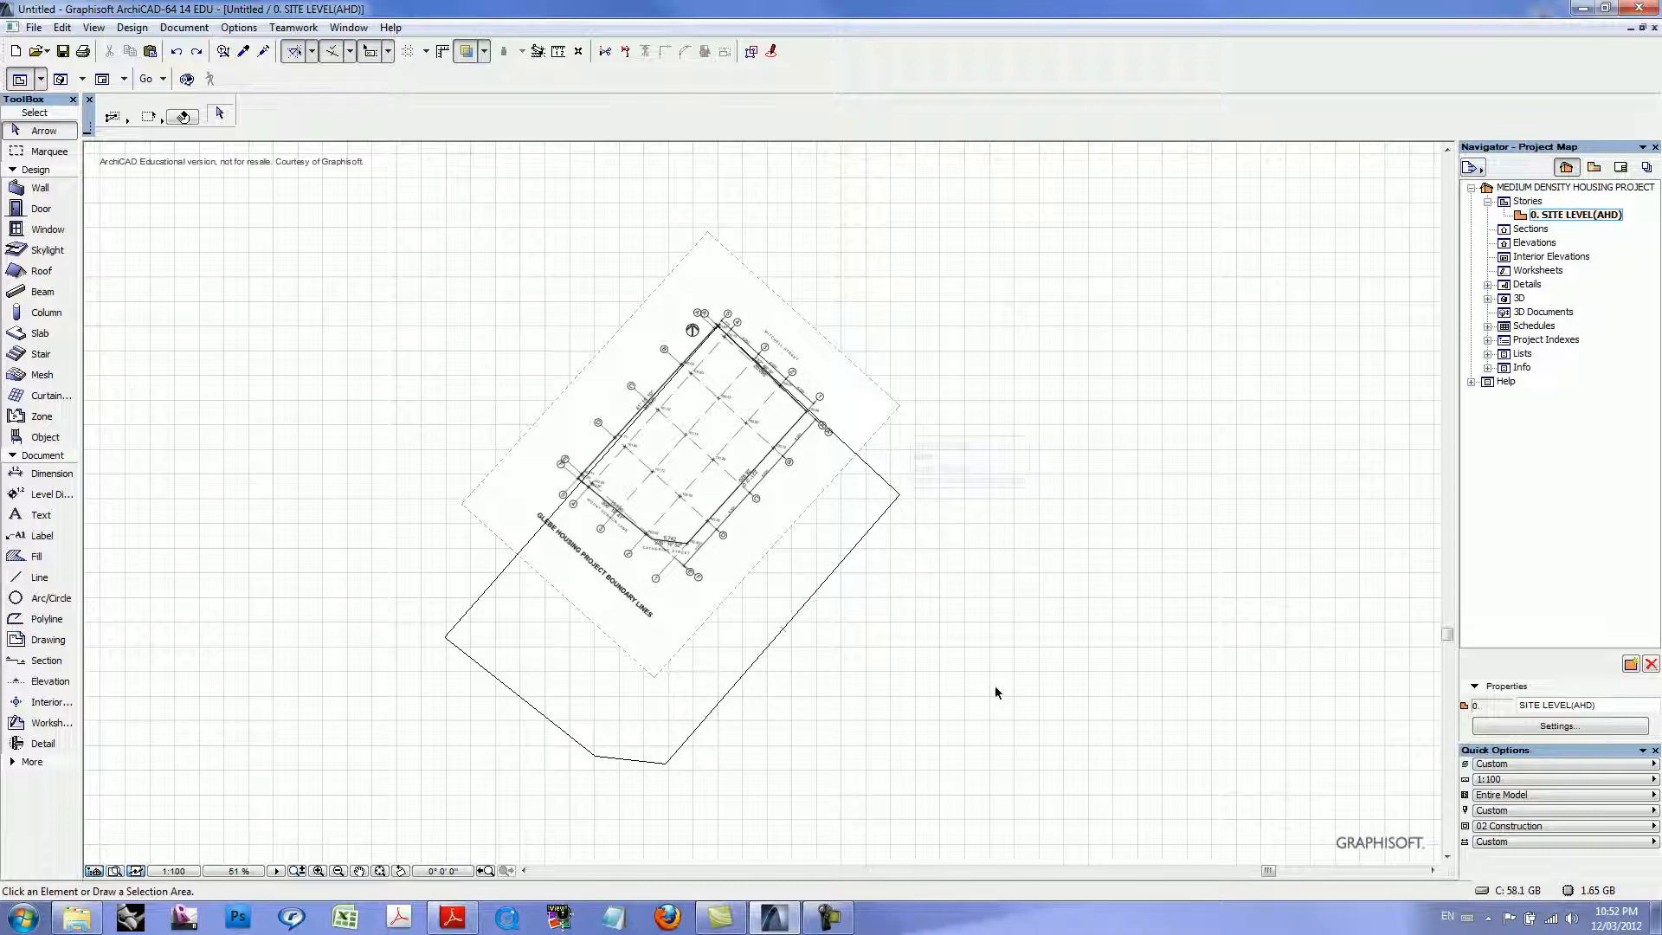
- Draw a vertical north reference line upward from the topmost corner of the site boundary
{"action": "scroll", "coordinate": [724, 309], "scroll_direction": "up", "scroll_amount": 5}
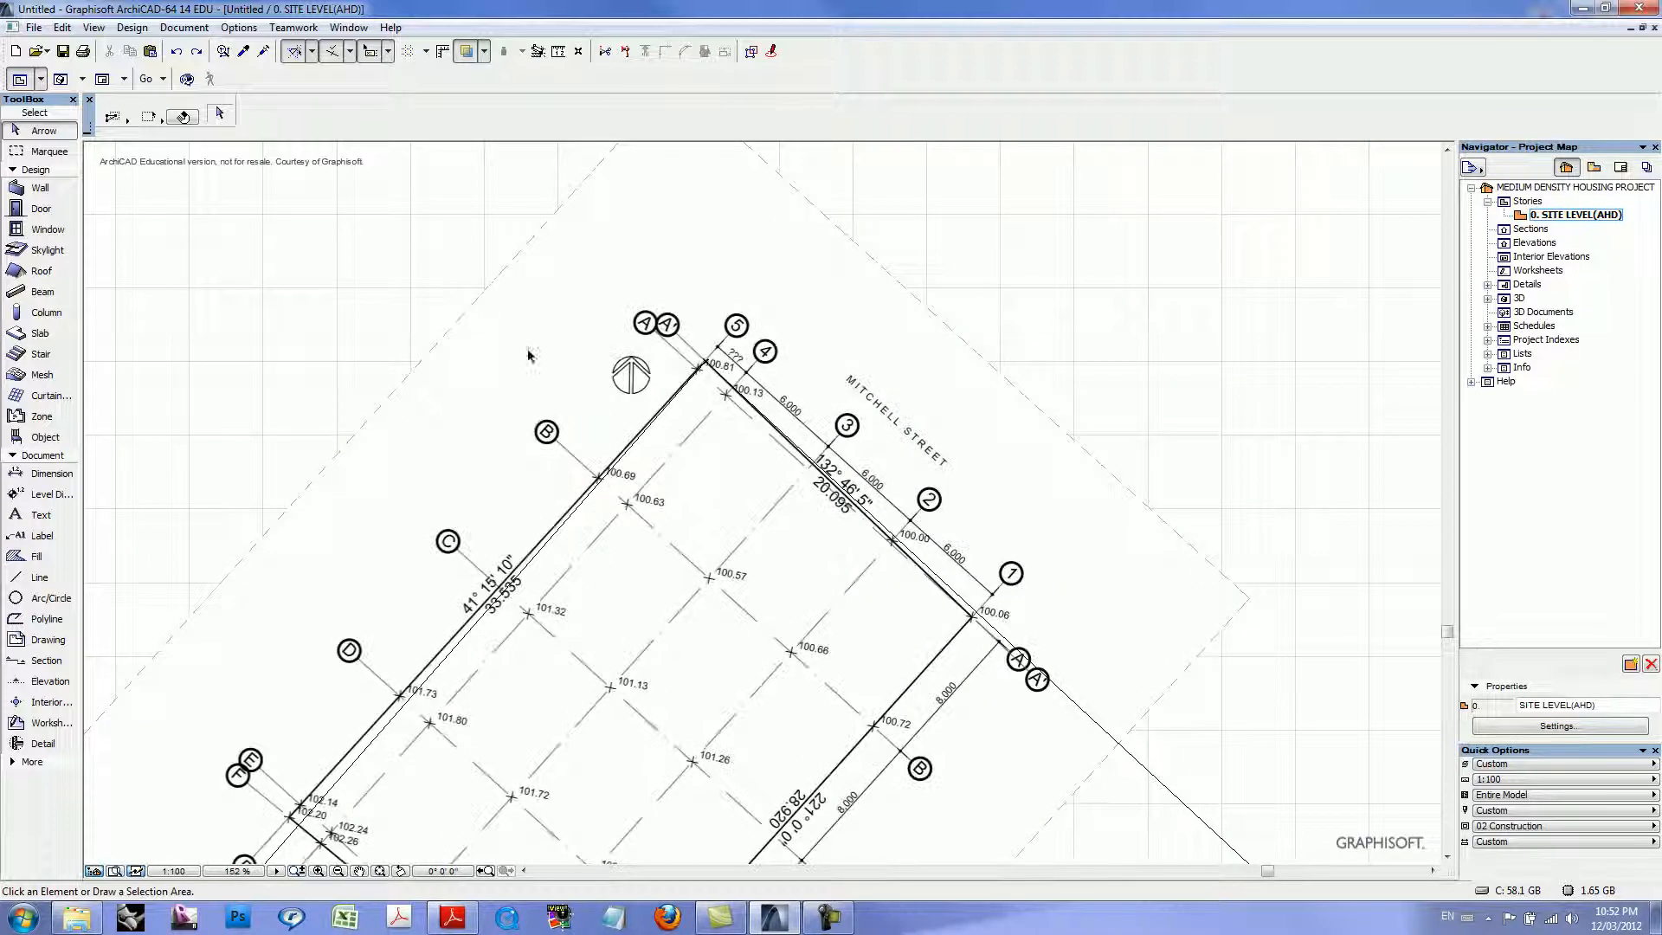
{"action": "left_click", "coordinate": [39, 577]}
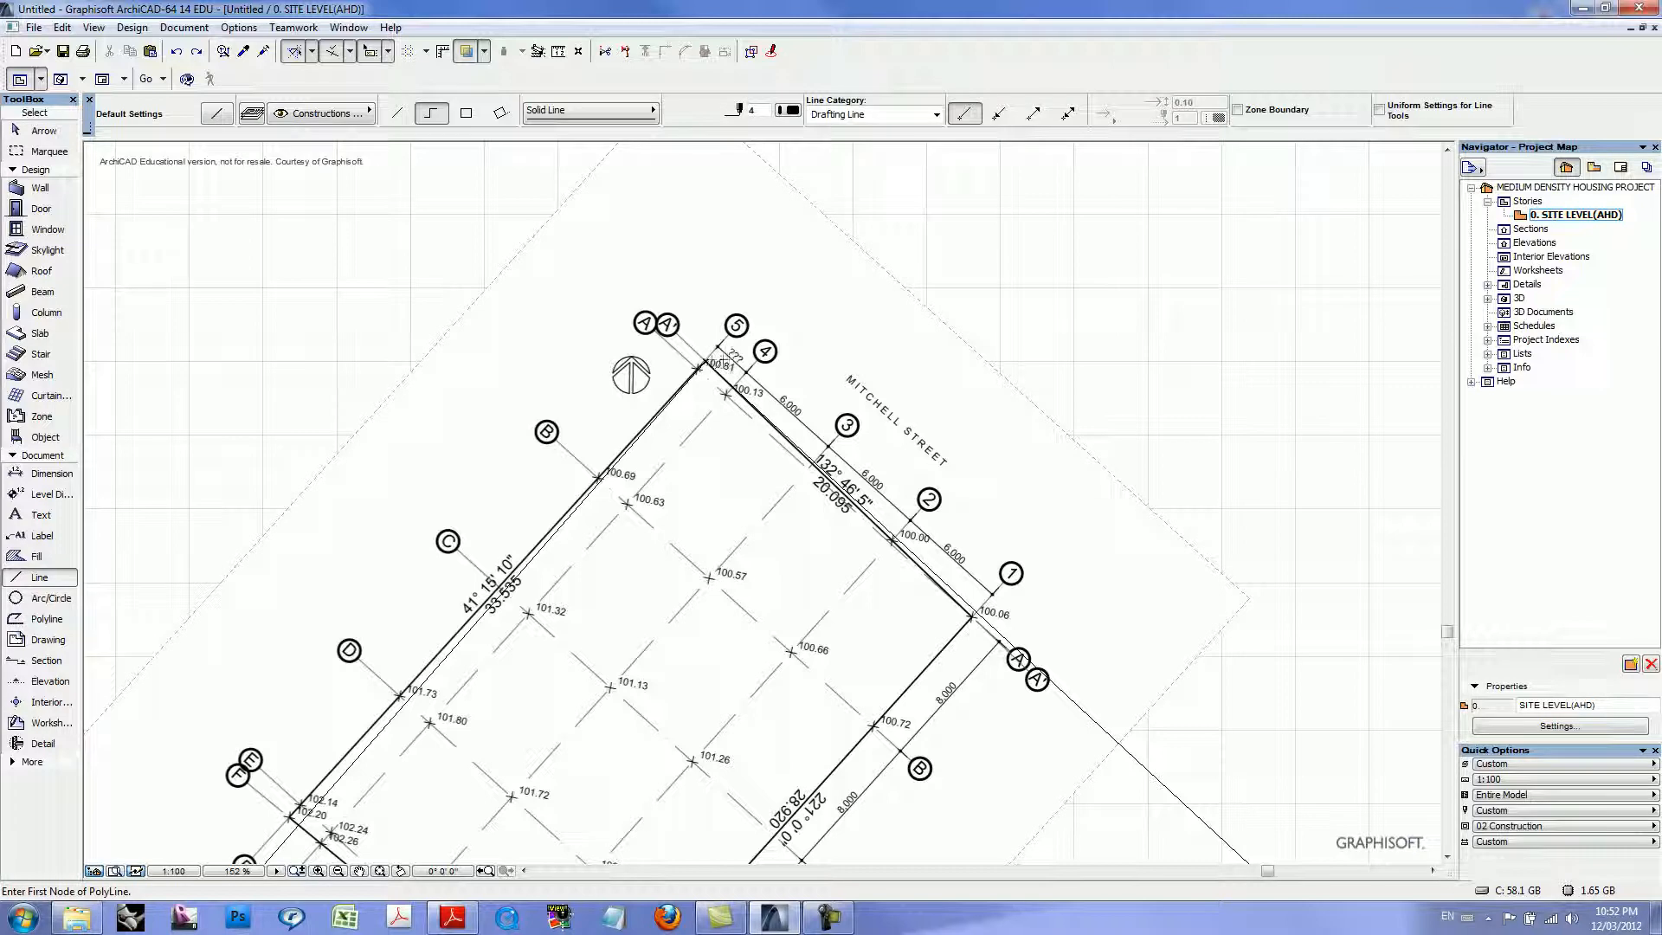
{"action": "scroll", "coordinate": [703, 361], "scroll_direction": "up", "scroll_amount": 4}
{"action": "left_click", "coordinate": [703, 355]}
{"action": "scroll", "coordinate": [734, 363], "scroll_direction": "down", "scroll_amount": 4}
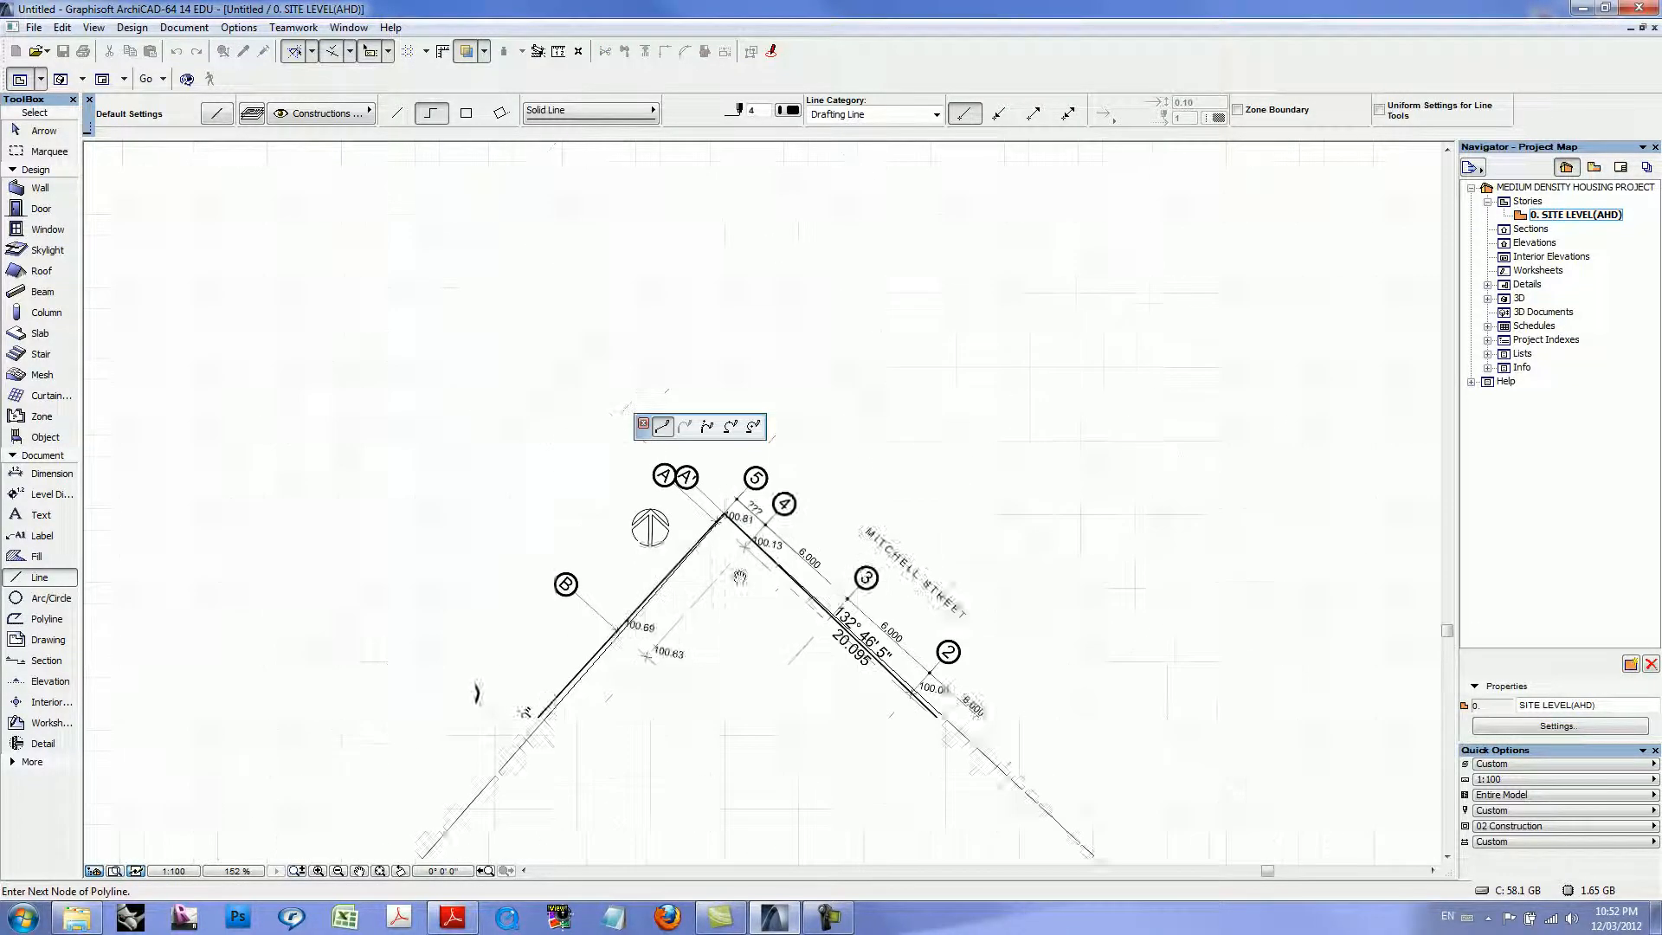
{"action": "double_click", "coordinate": [734, 234]}
{"action": "scroll", "coordinate": [816, 364], "scroll_direction": "down", "scroll_amount": 6}
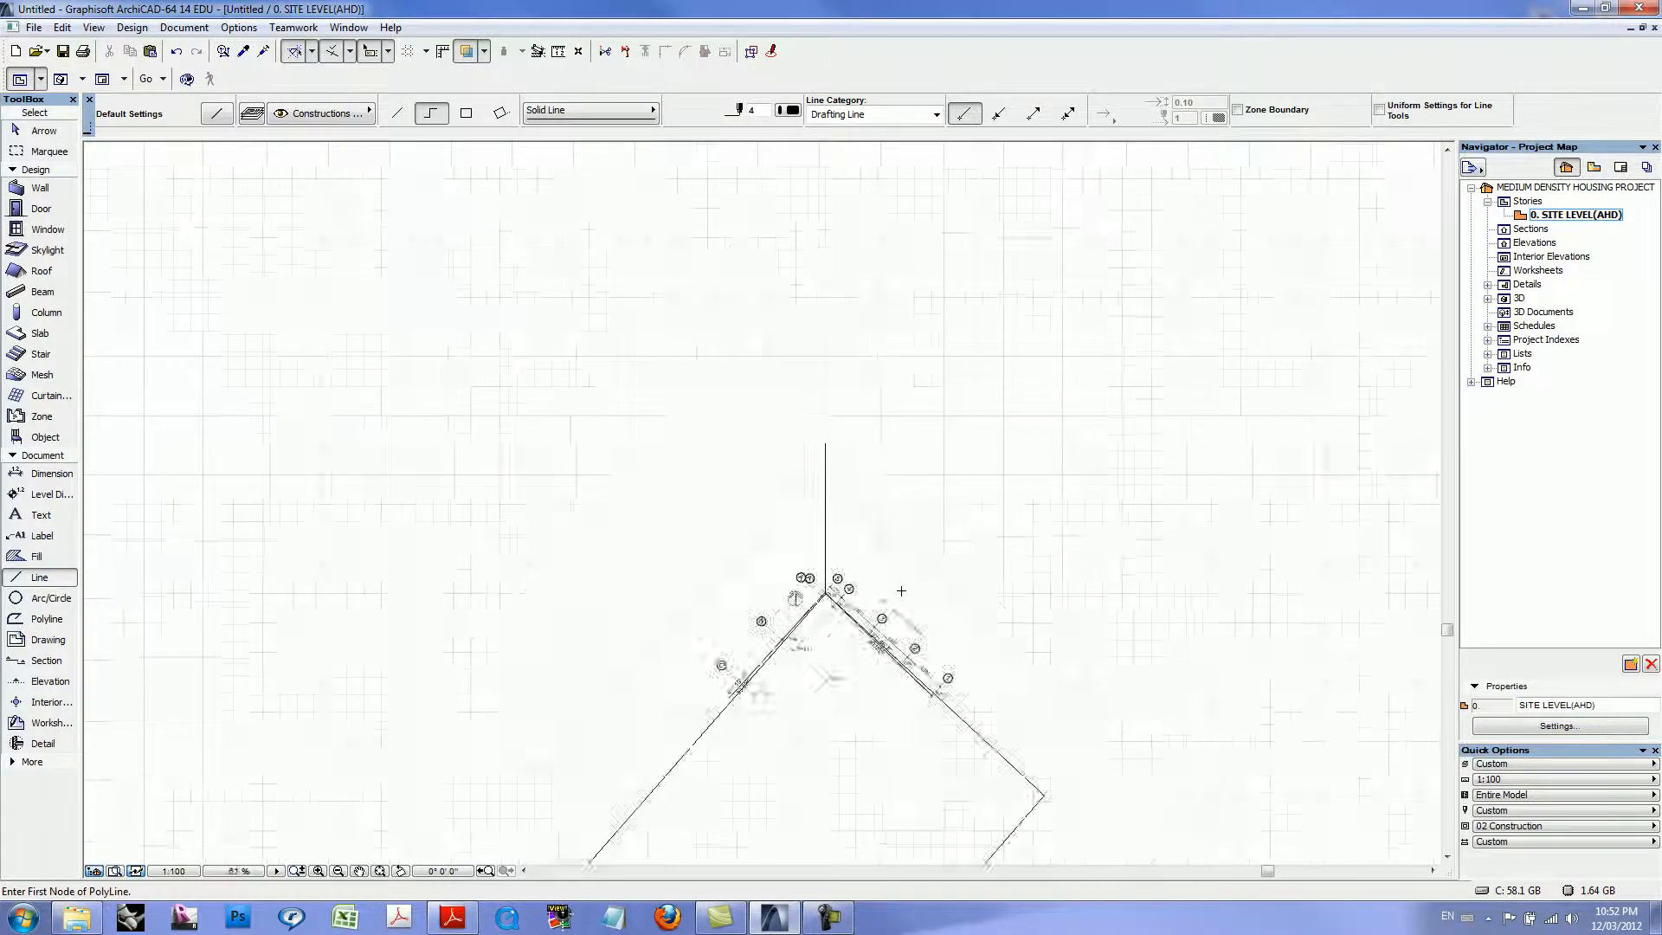
- Select the survey drawing together with all the boundary lines and the north reference line
{"action": "left_click", "coordinate": [42, 130]}
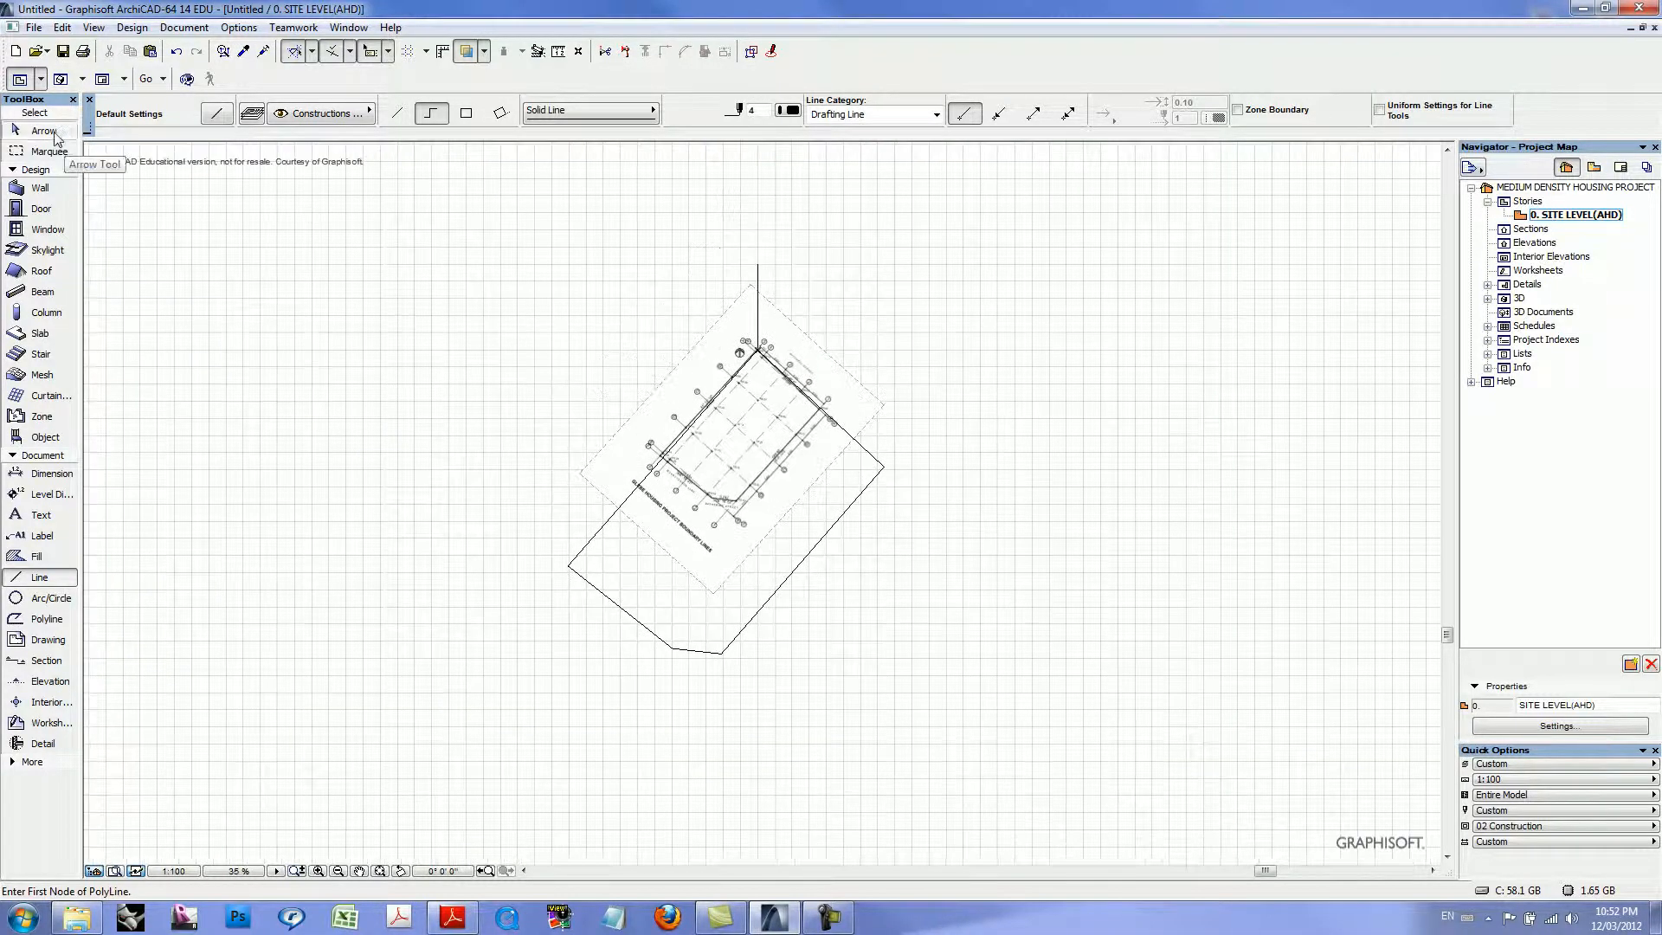
{"action": "mouse_move", "coordinate": [1051, 765]}
{"action": "left_mouse_down"}
{"action": "mouse_move", "coordinate": [643, 355]}
{"action": "mouse_move", "coordinate": [475, 252]}
{"action": "mouse_move", "coordinate": [457, 220]}
{"action": "left_mouse_up"}
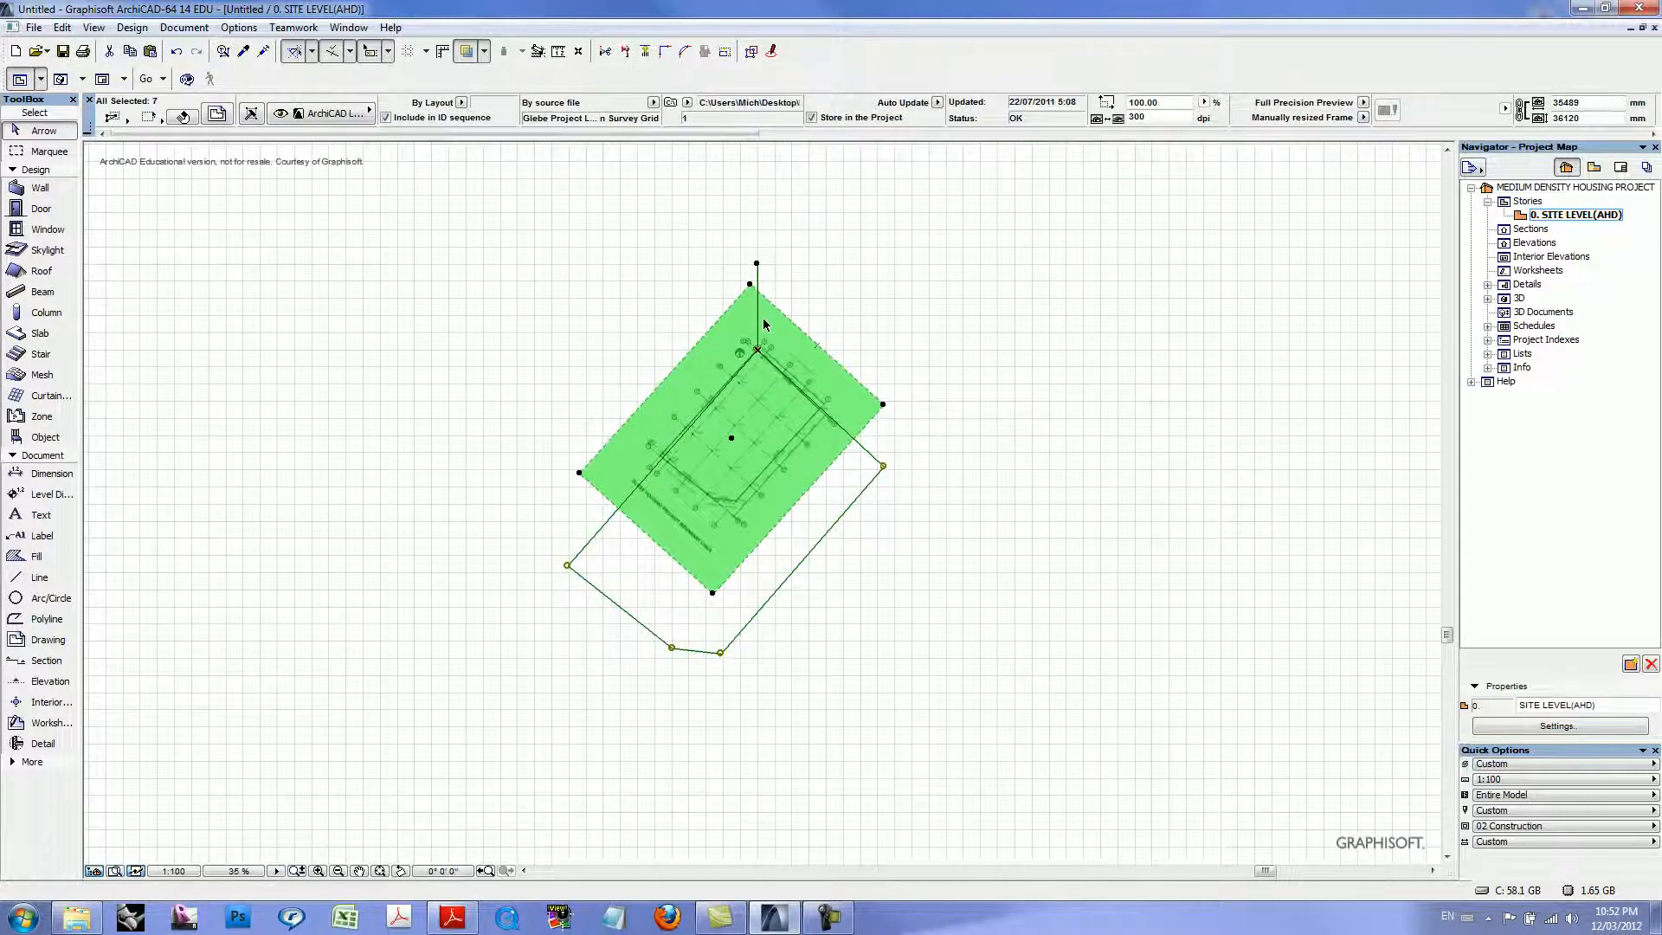
{"action": "scroll", "coordinate": [771, 366], "scroll_direction": "up", "scroll_amount": 1}
{"action": "key", "text": "ctrl+d"}
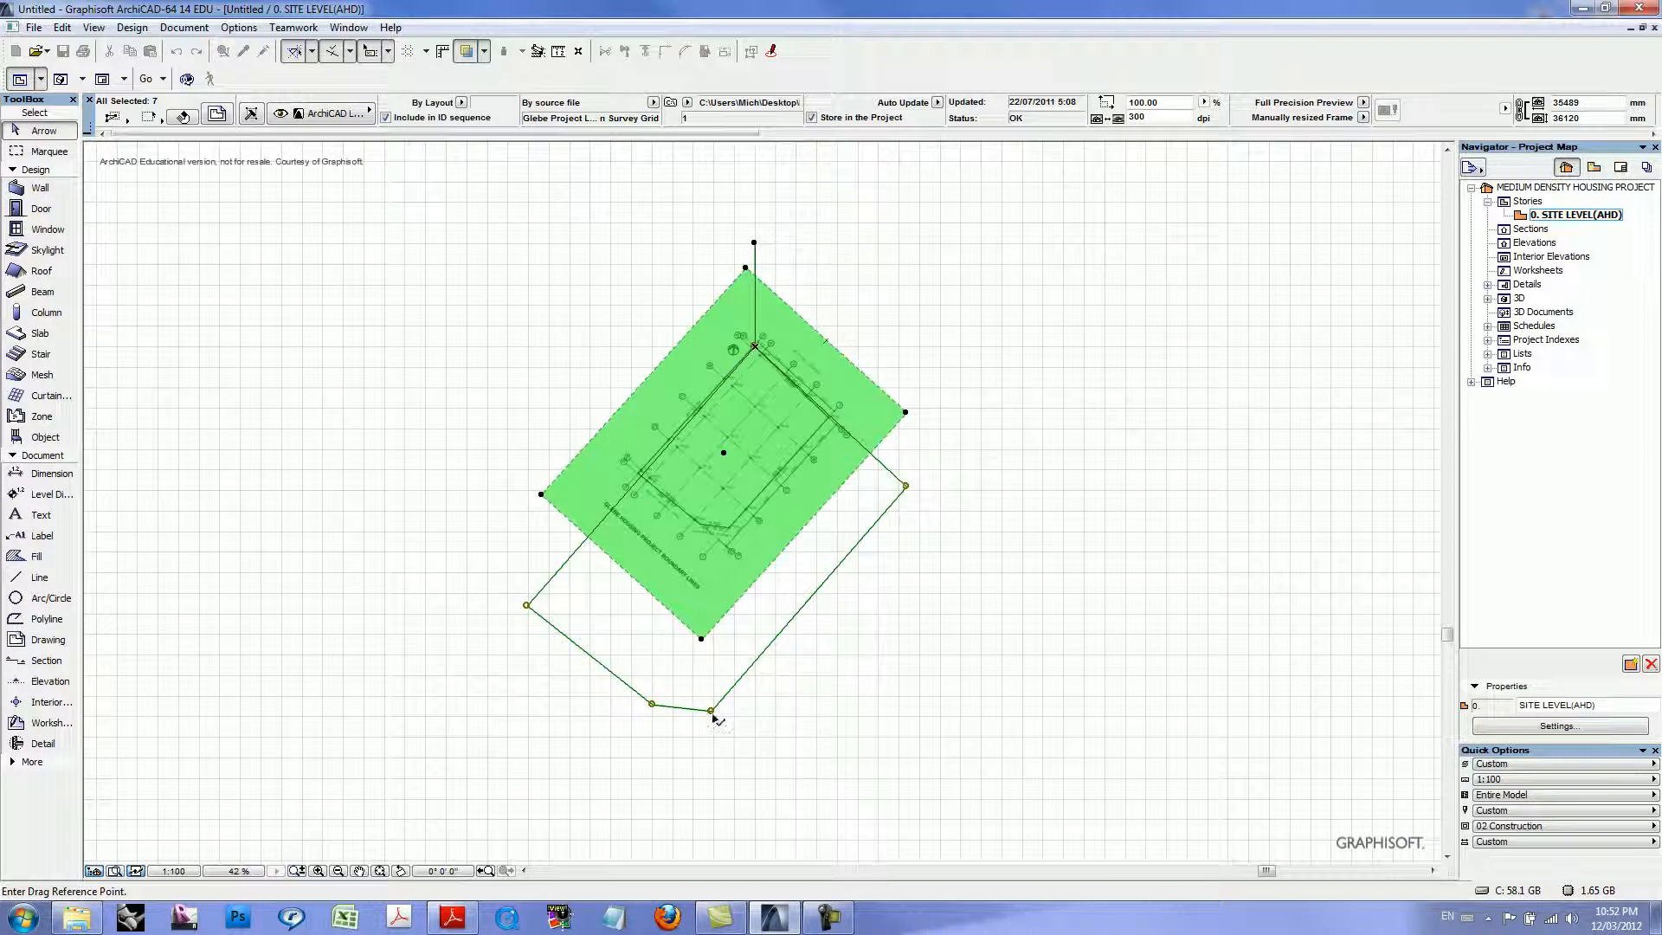
{"action": "key", "text": "ctrl"}
{"action": "key", "text": "Escape"}
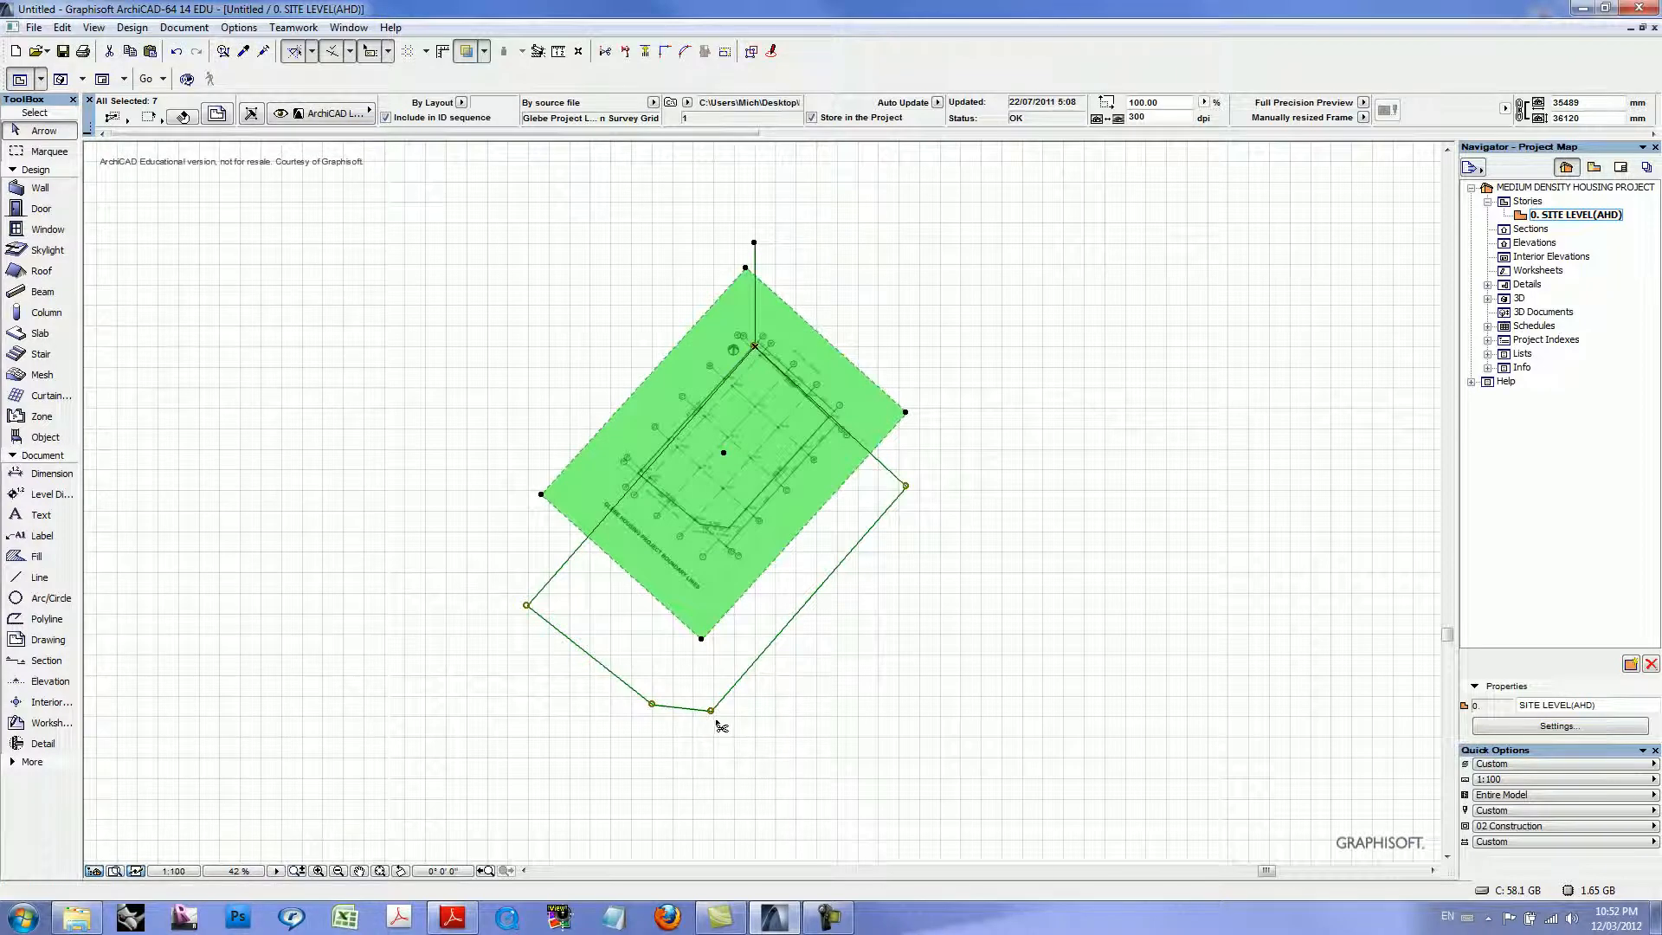
- Rotate the selected survey drawing and lines about the boundary's lowest corner until its long southeast edge is vertical
{"action": "key", "text": "ctrl+e"}
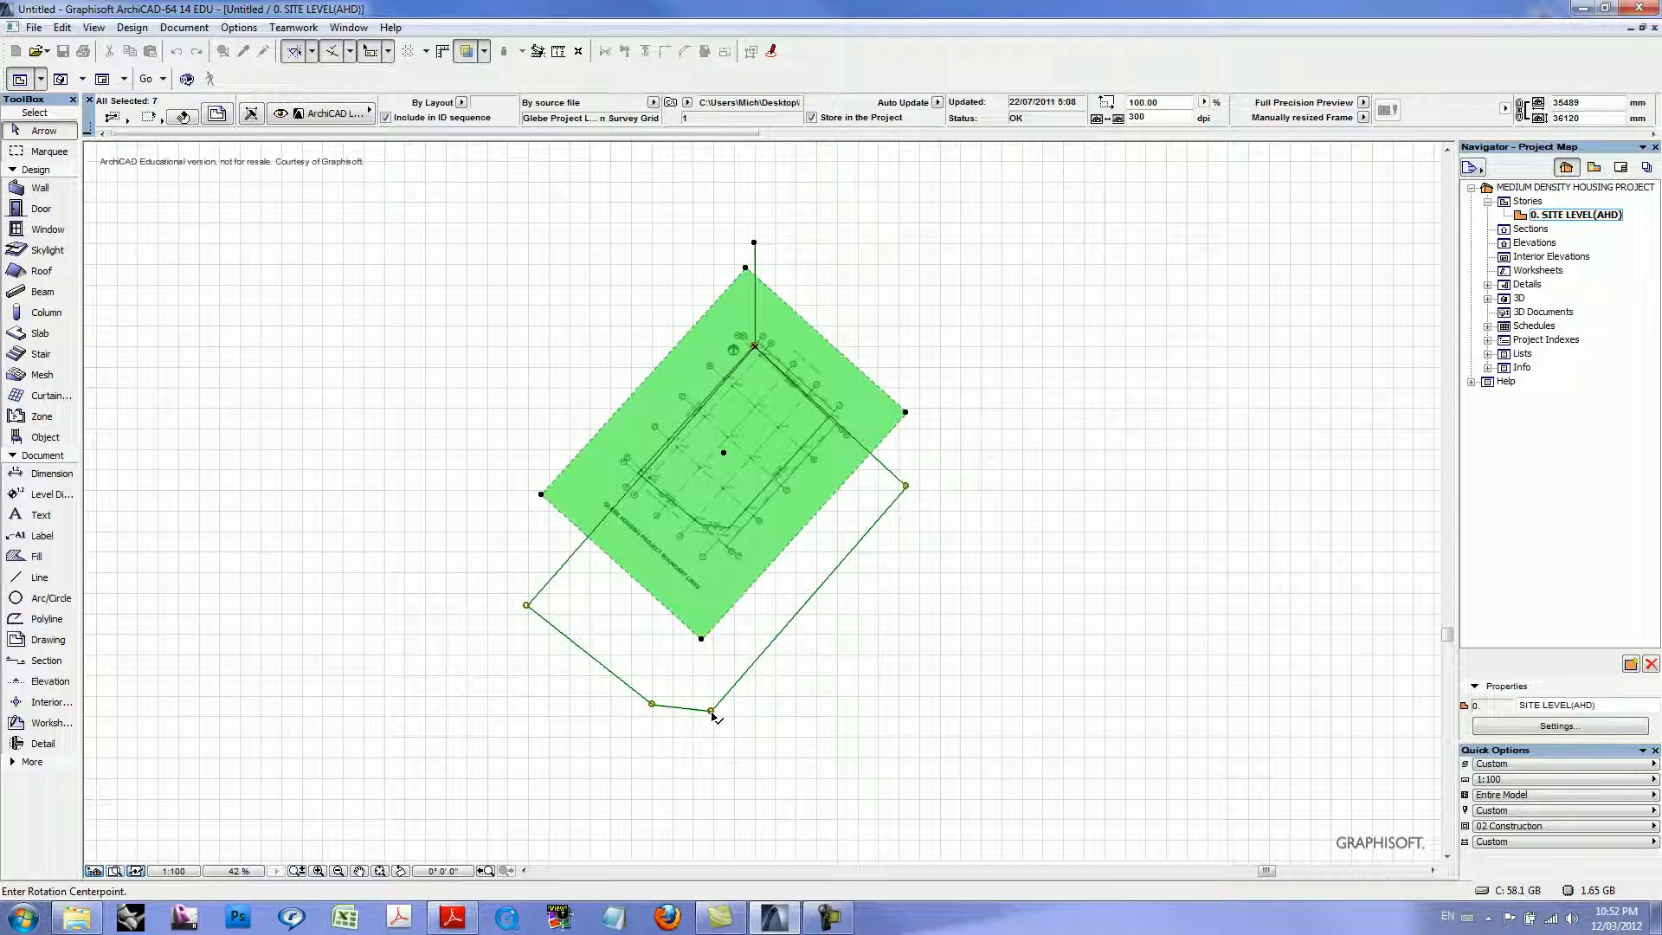
{"action": "left_click", "coordinate": [711, 712]}
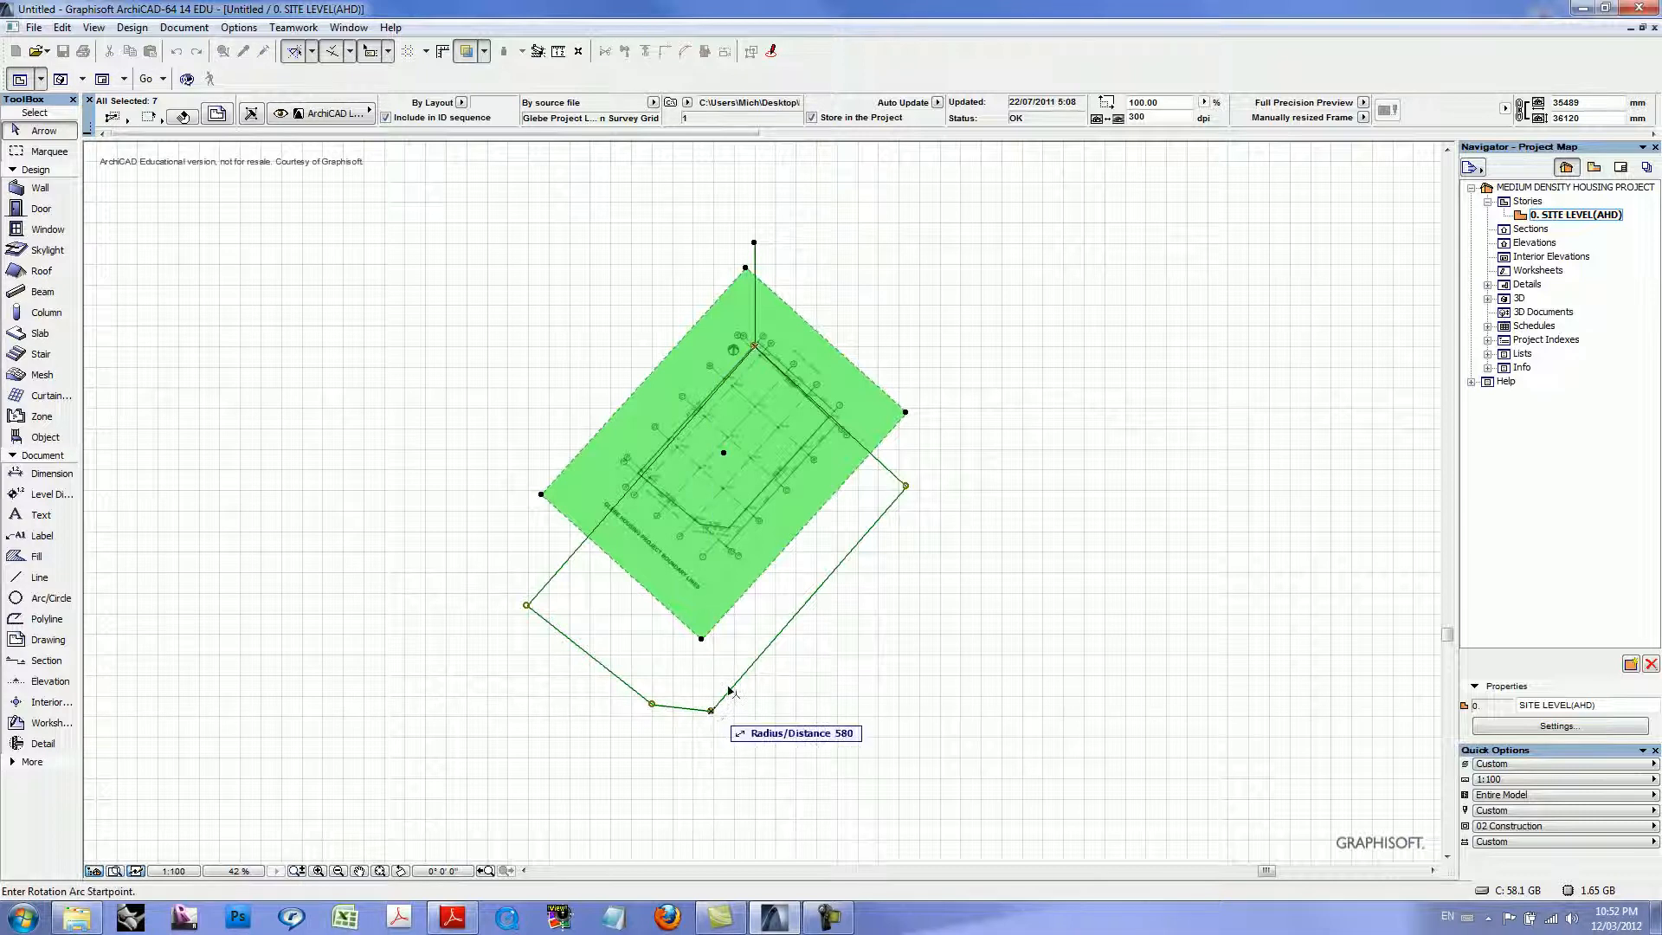
{"action": "left_click", "coordinate": [906, 487]}
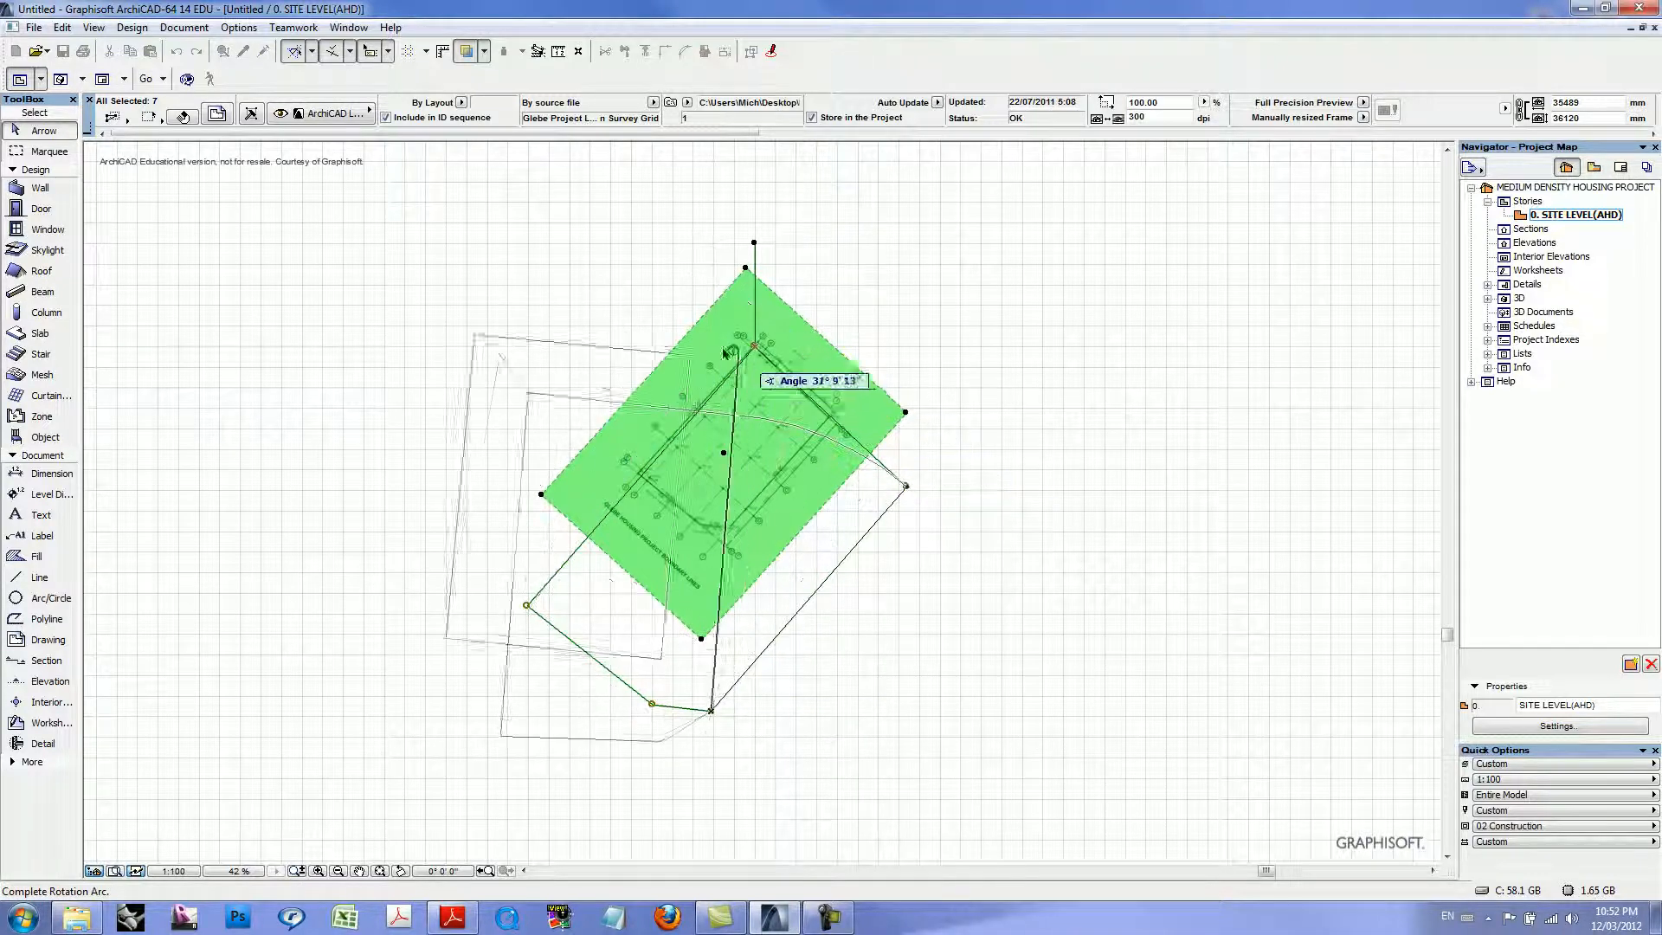
{"action": "left_click", "coordinate": [702, 346]}
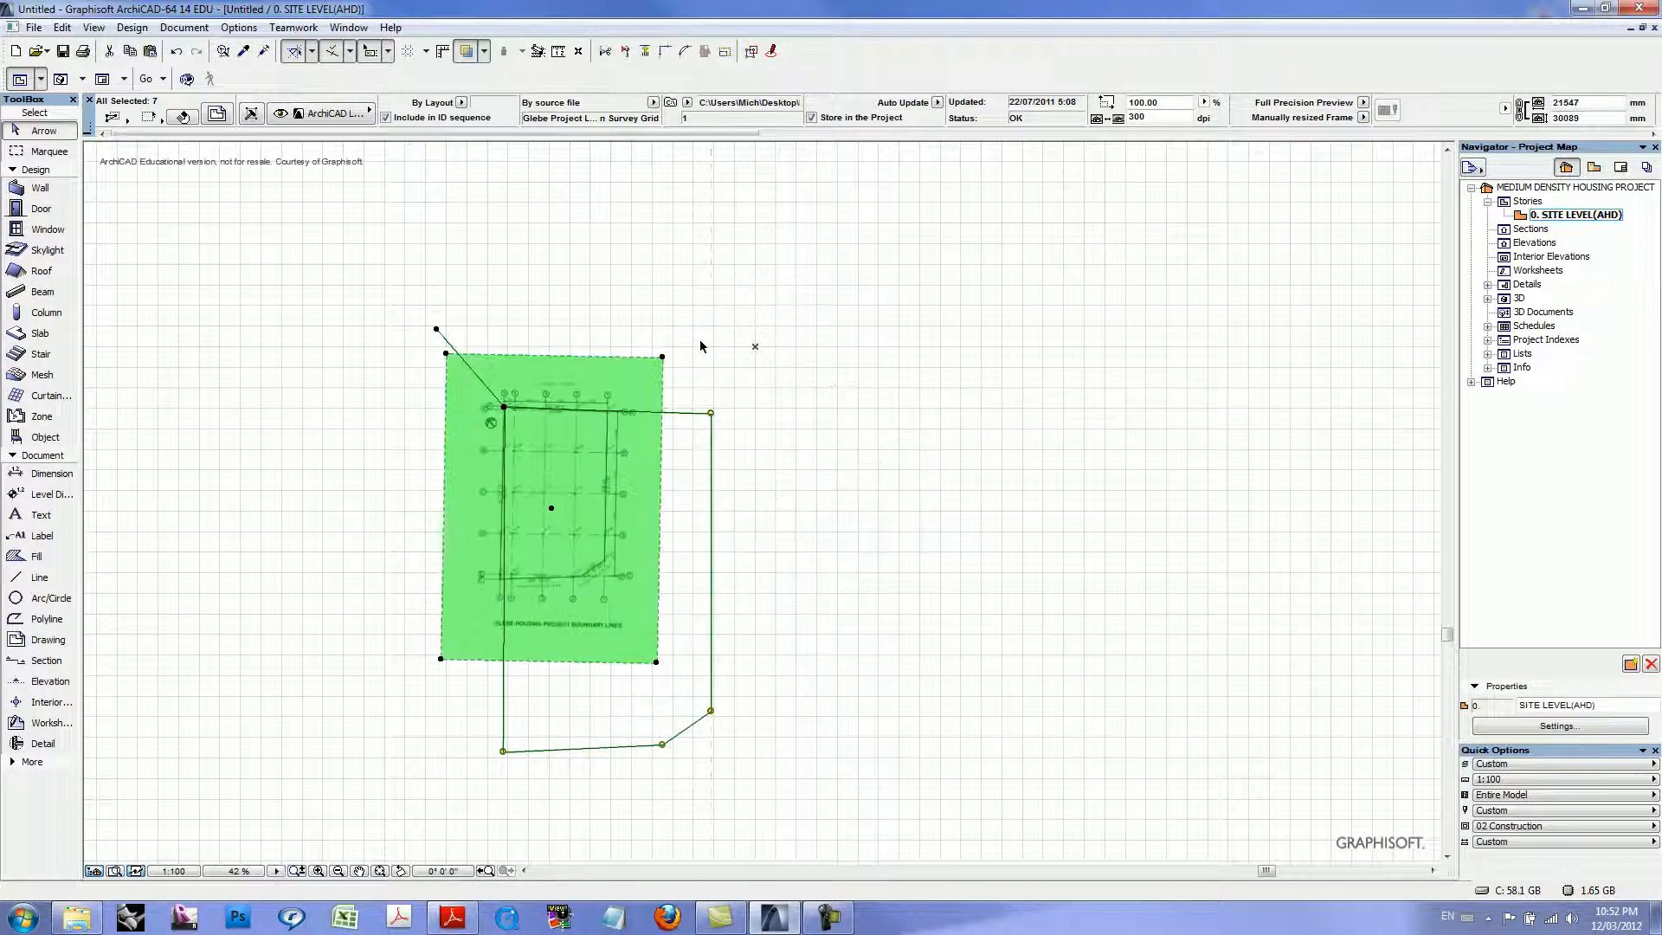
{"action": "key", "text": "Escape"}
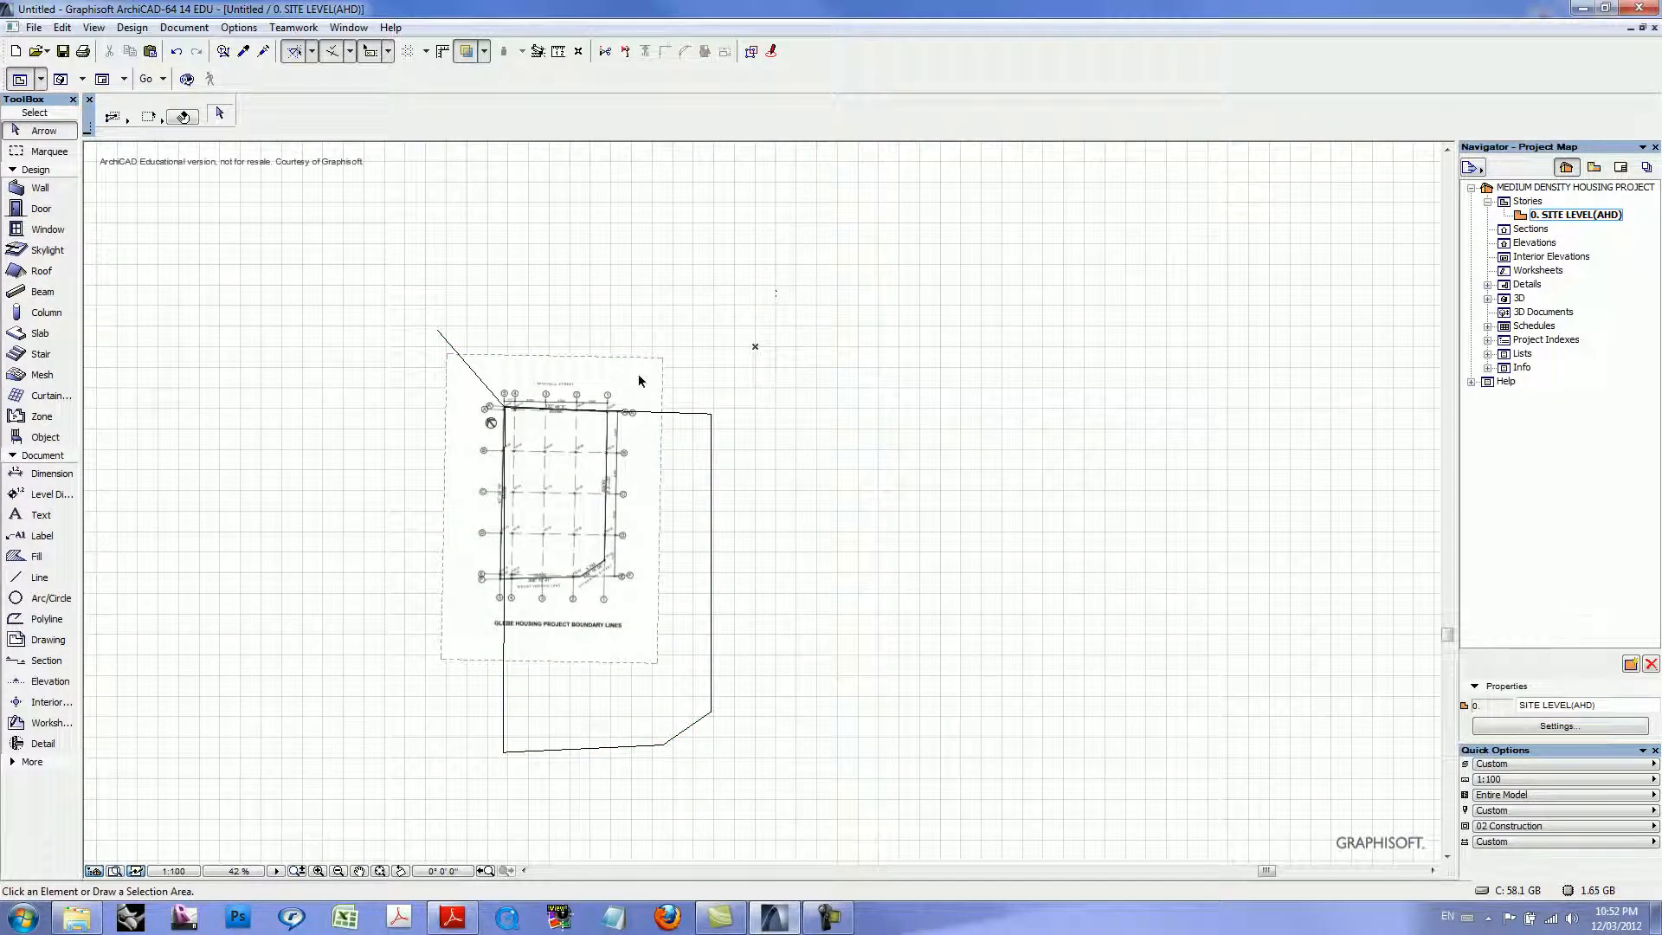
{"action": "scroll", "coordinate": [665, 304], "scroll_direction": "up", "scroll_amount": 3}
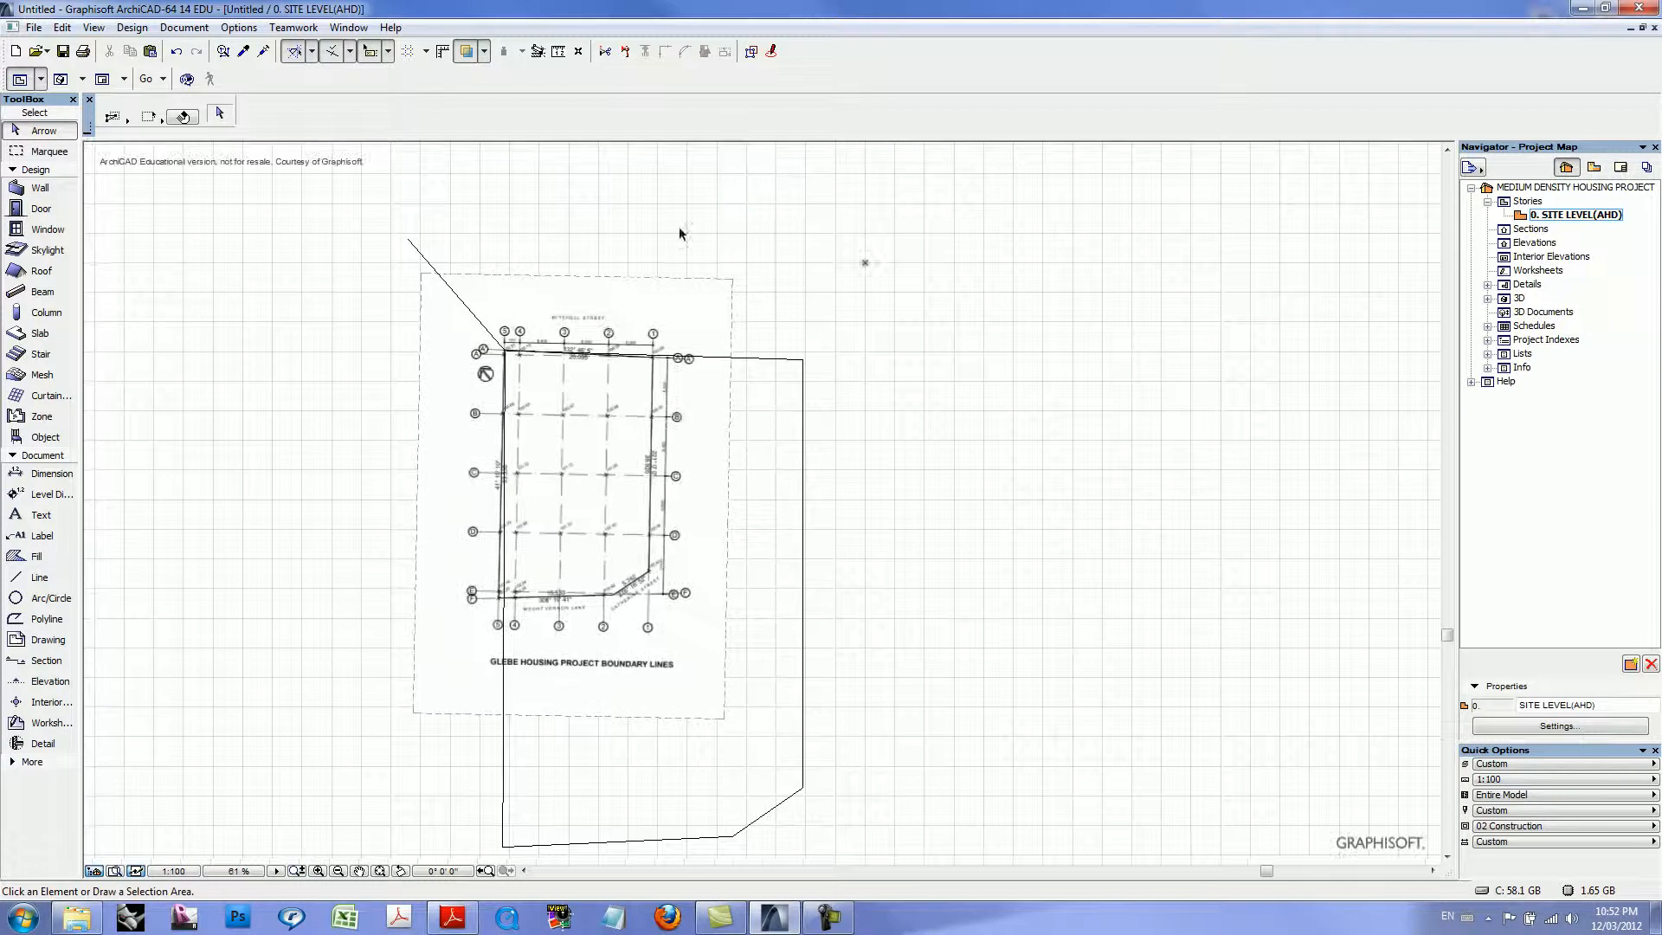
{"action": "left_click", "coordinate": [417, 250]}
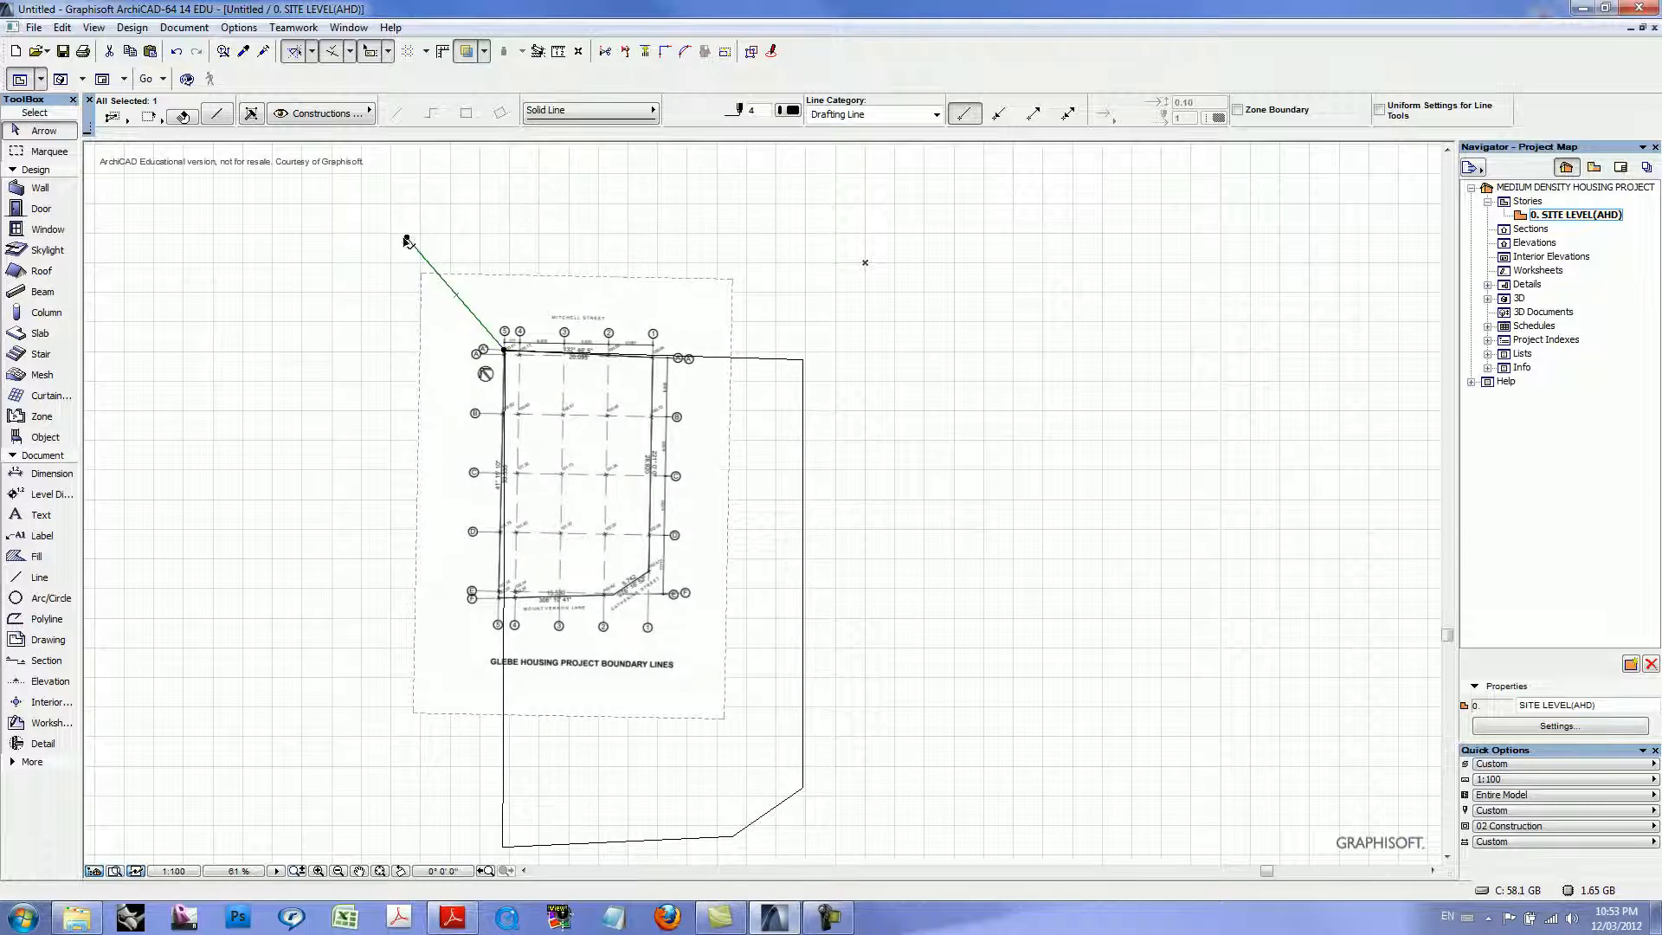
{"action": "scroll", "coordinate": [543, 329], "scroll_direction": "up", "scroll_amount": 3}
{"action": "scroll", "coordinate": [511, 349], "scroll_direction": "down", "scroll_amount": 4}
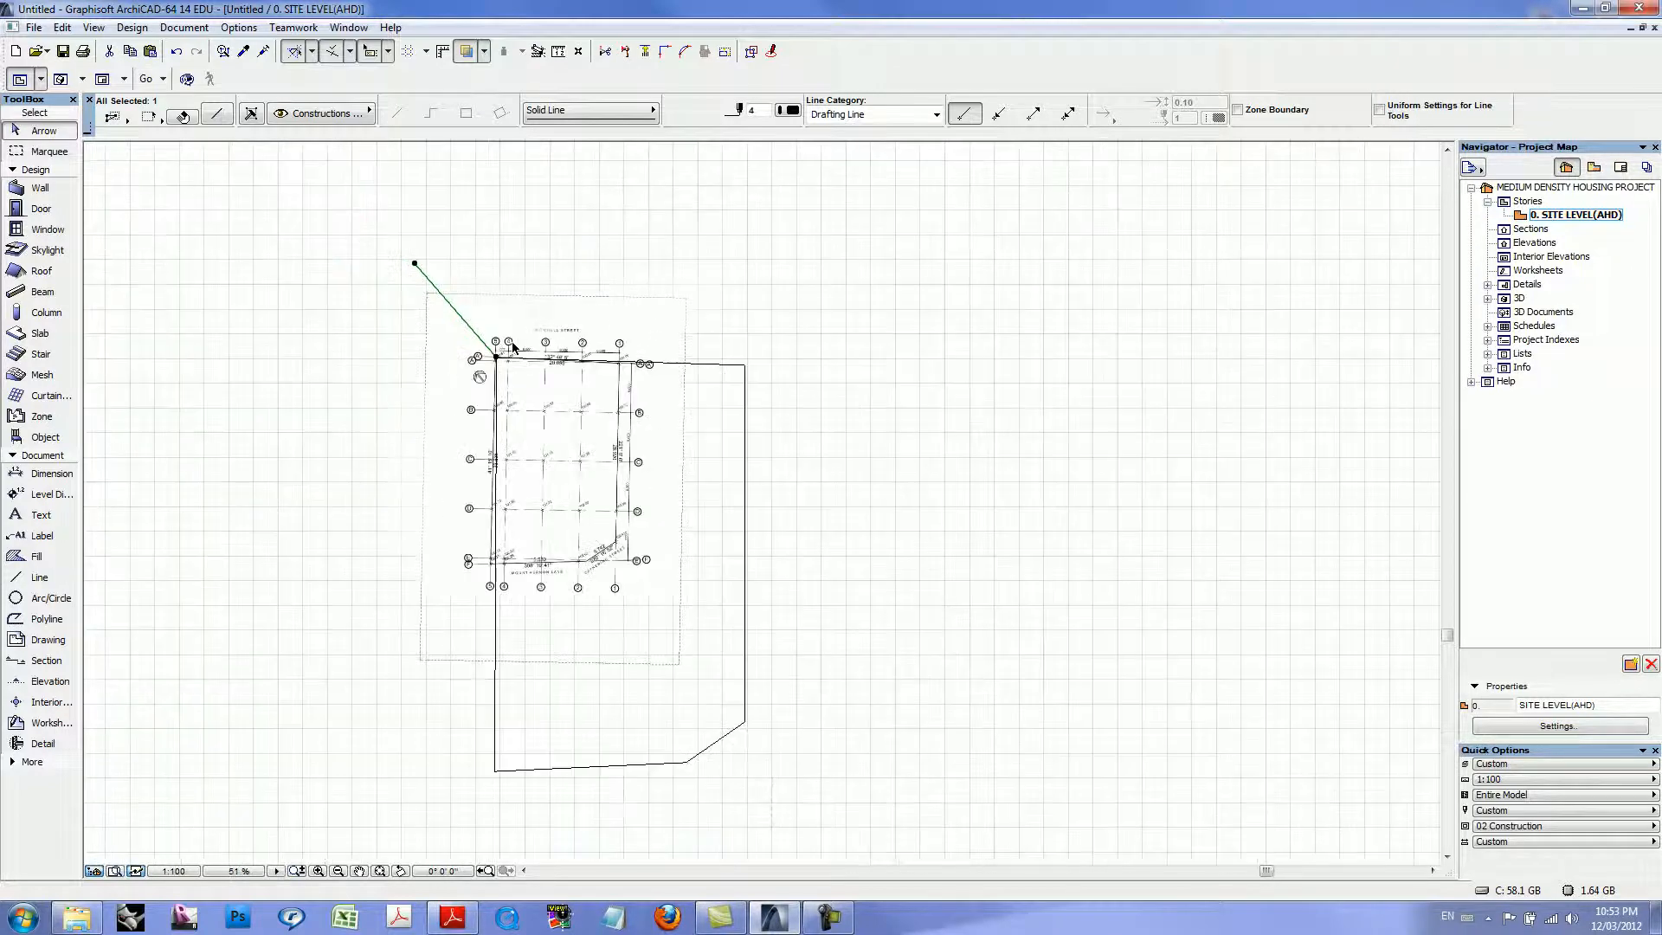
{"action": "left_click", "coordinate": [211, 437]}
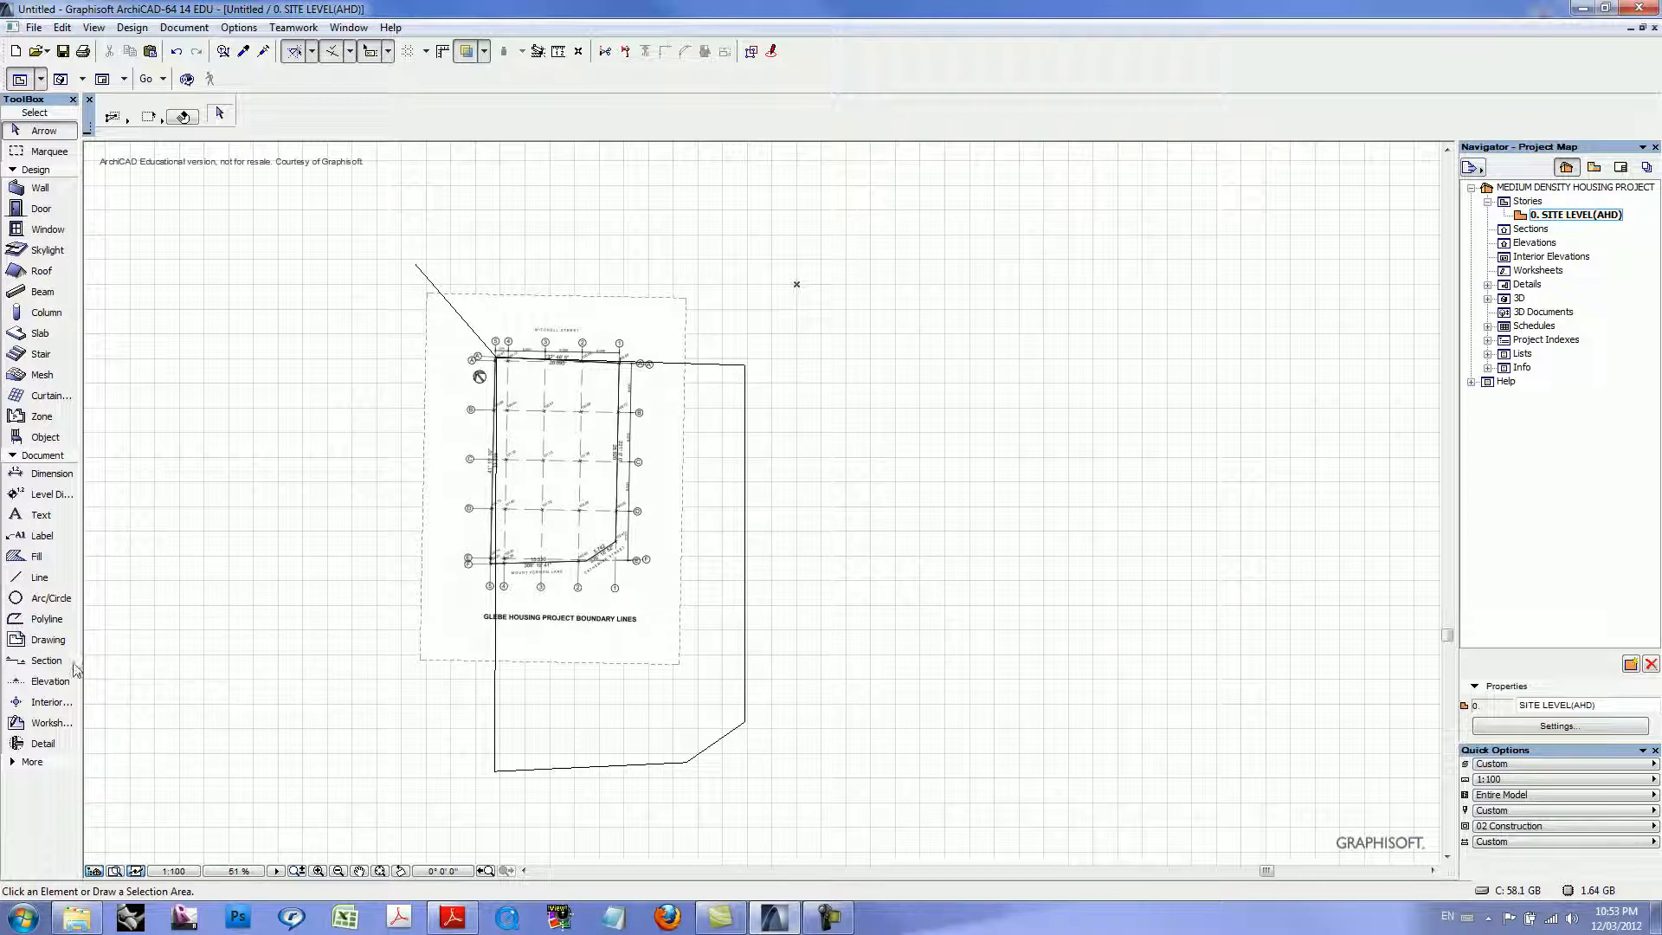
- Measure the angle from horizontal to the rotated north line with the Arc tool, centred on the boundary corner where that line starts
{"action": "left_click", "coordinate": [50, 597]}
{"action": "scroll", "coordinate": [567, 316], "scroll_direction": "up", "scroll_amount": 3}
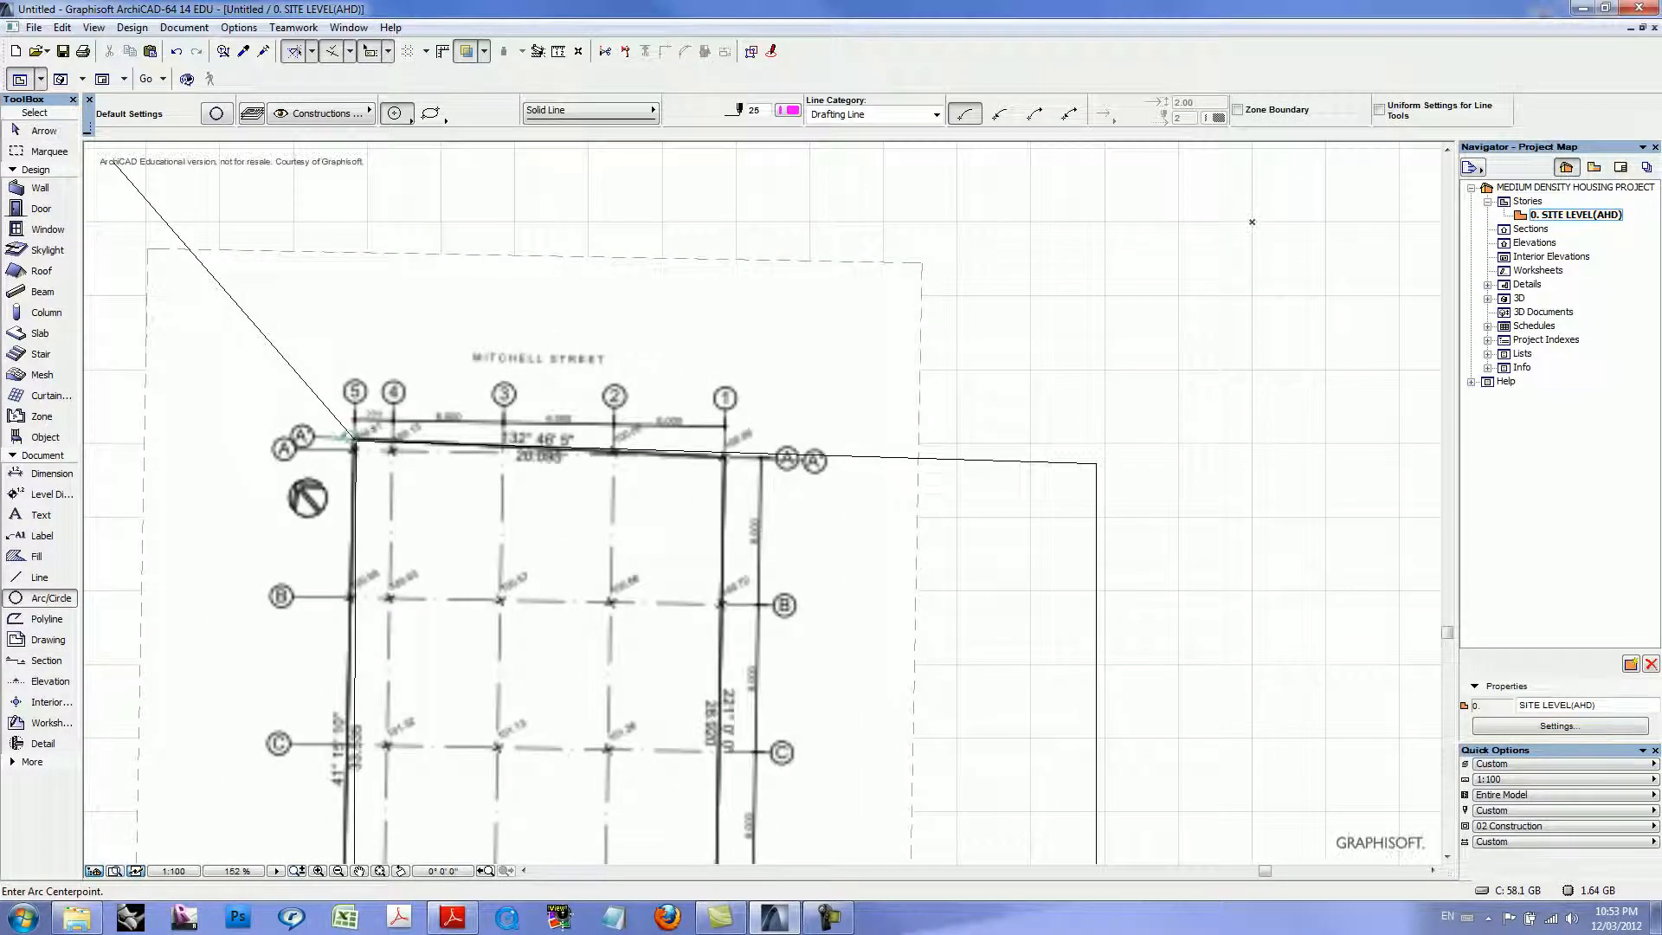
{"action": "left_click", "coordinate": [356, 439]}
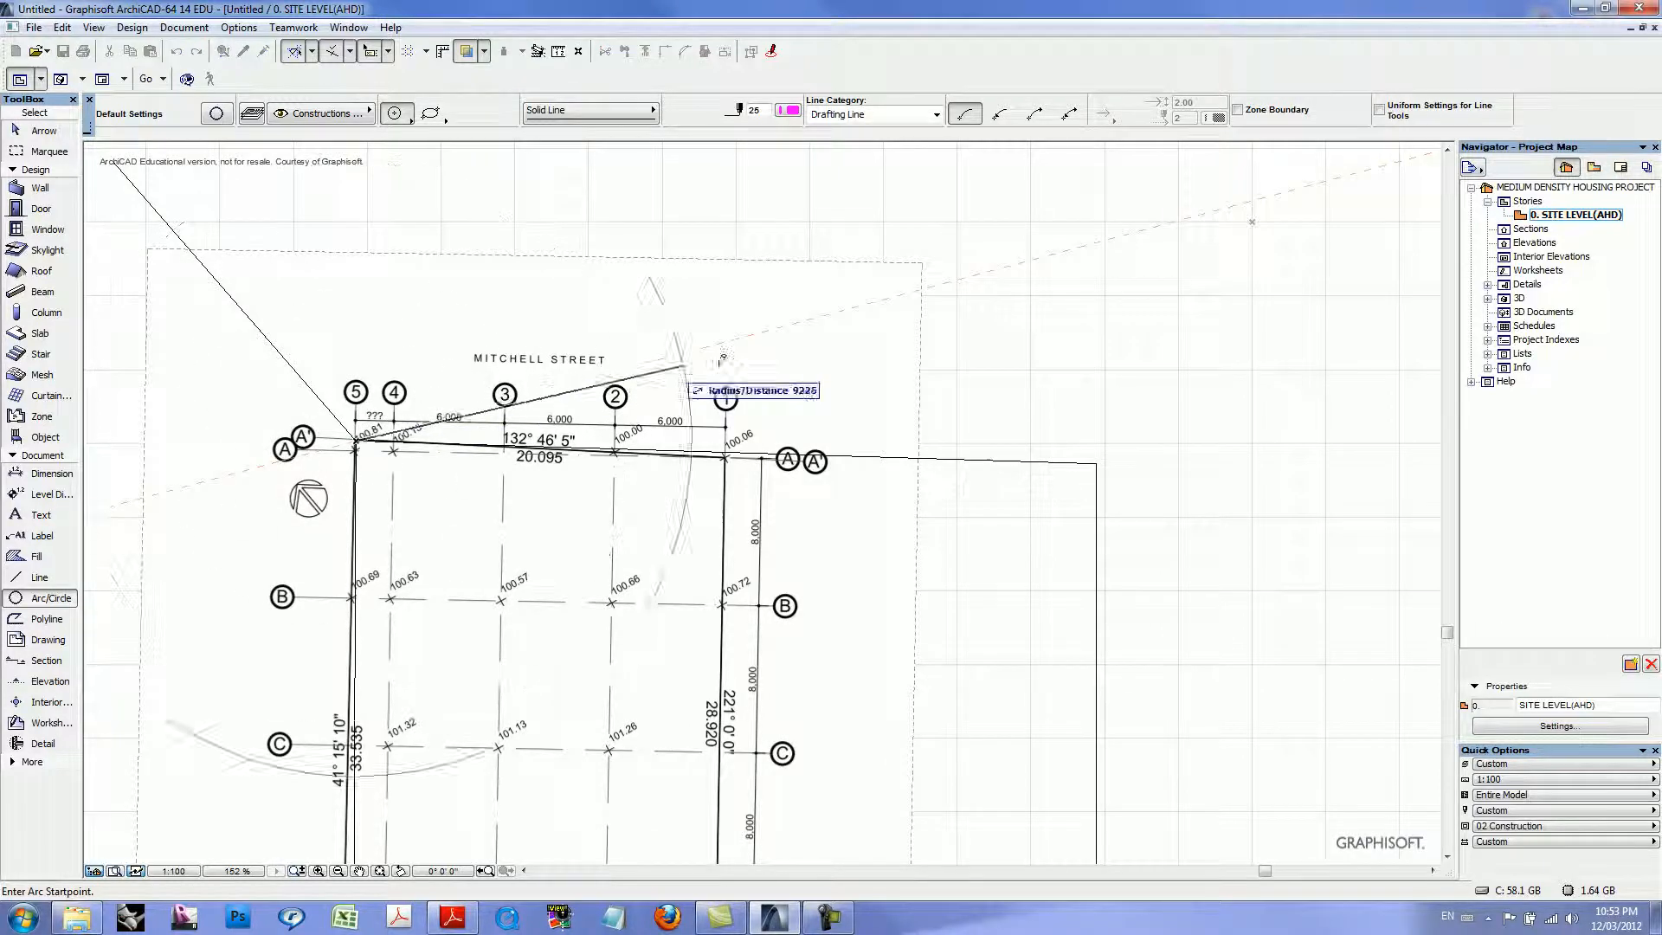
{"action": "scroll", "coordinate": [1195, 402], "scroll_direction": "down", "scroll_amount": 4}
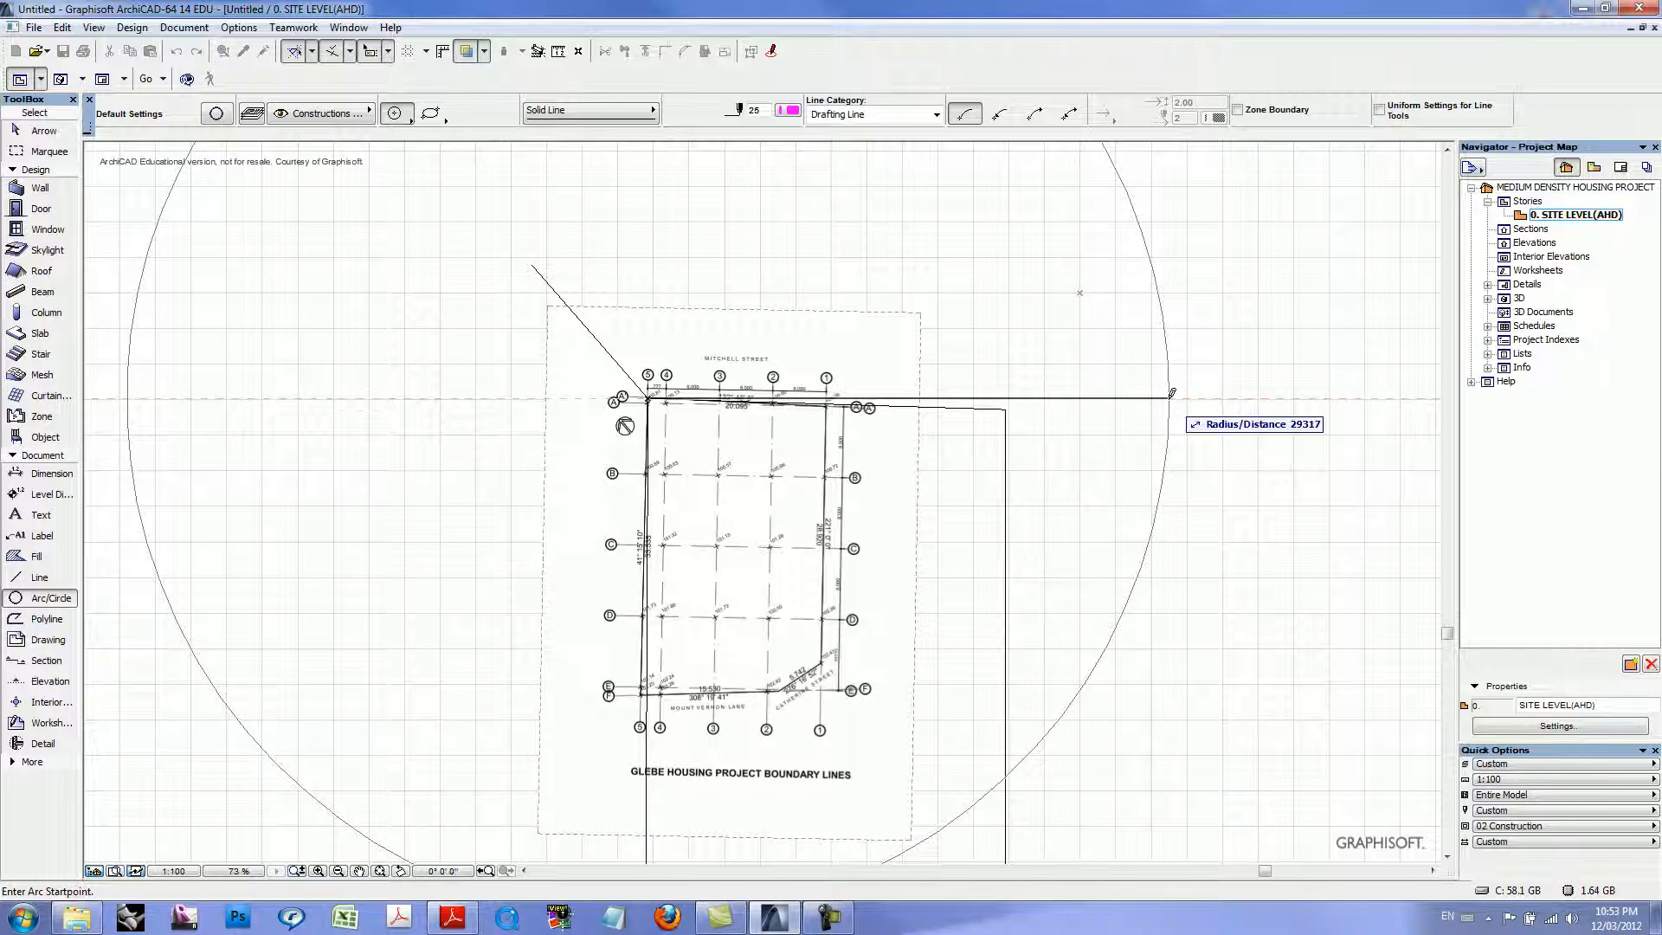
{"action": "left_click", "coordinate": [1170, 397]}
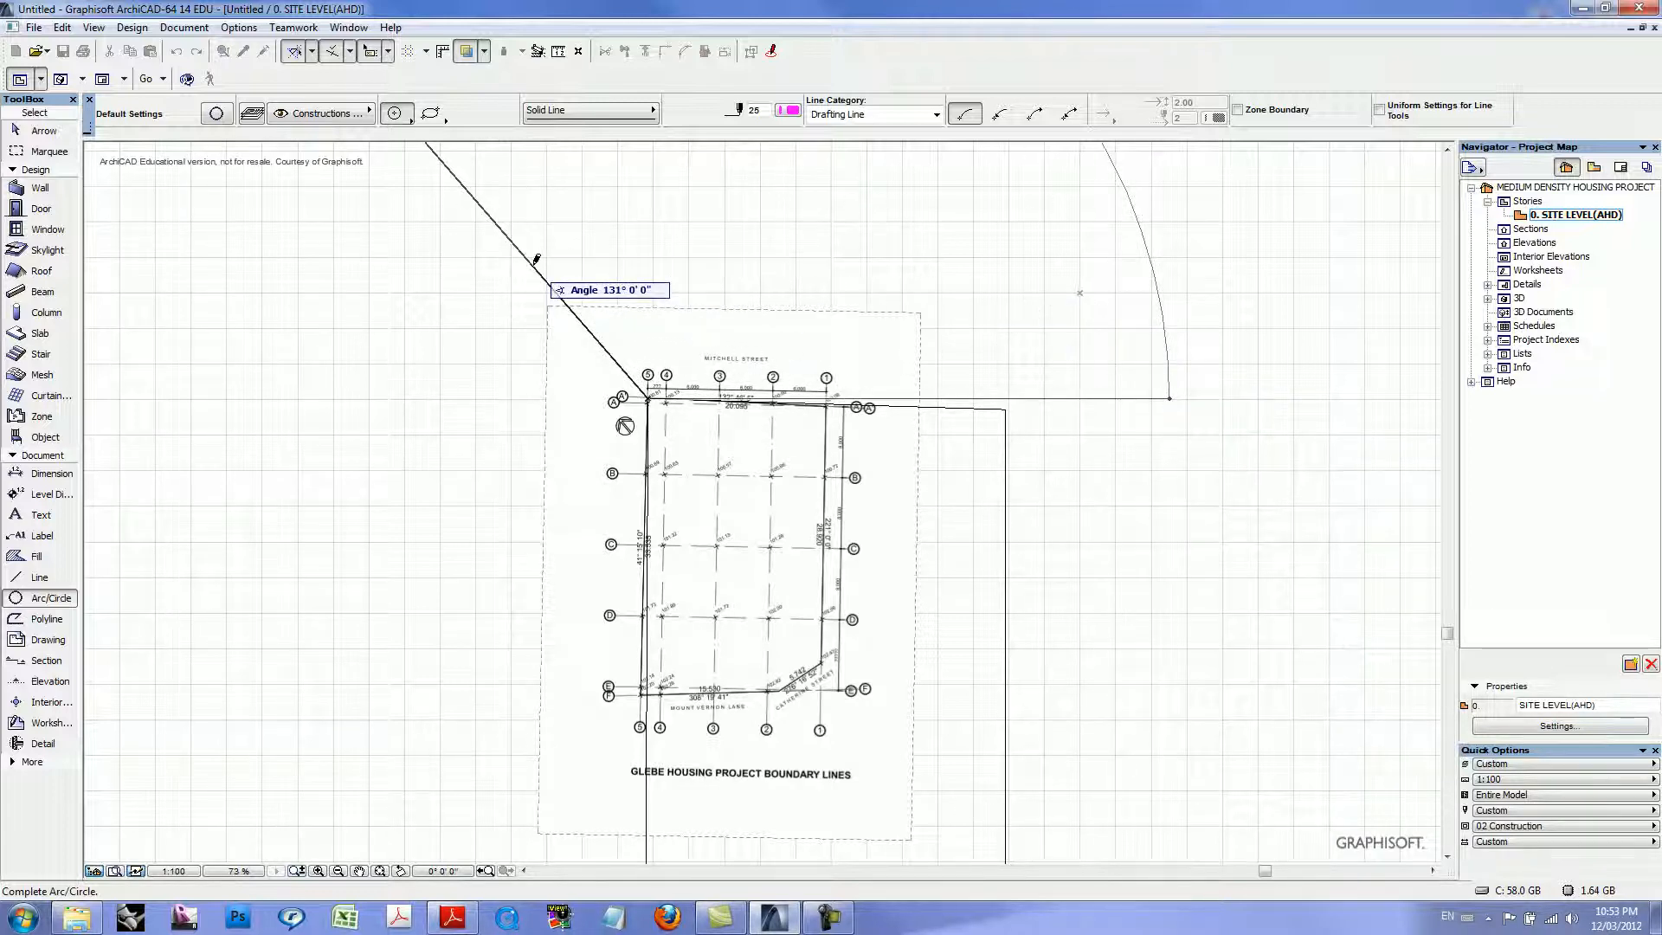
{"action": "left_click", "coordinate": [536, 259]}
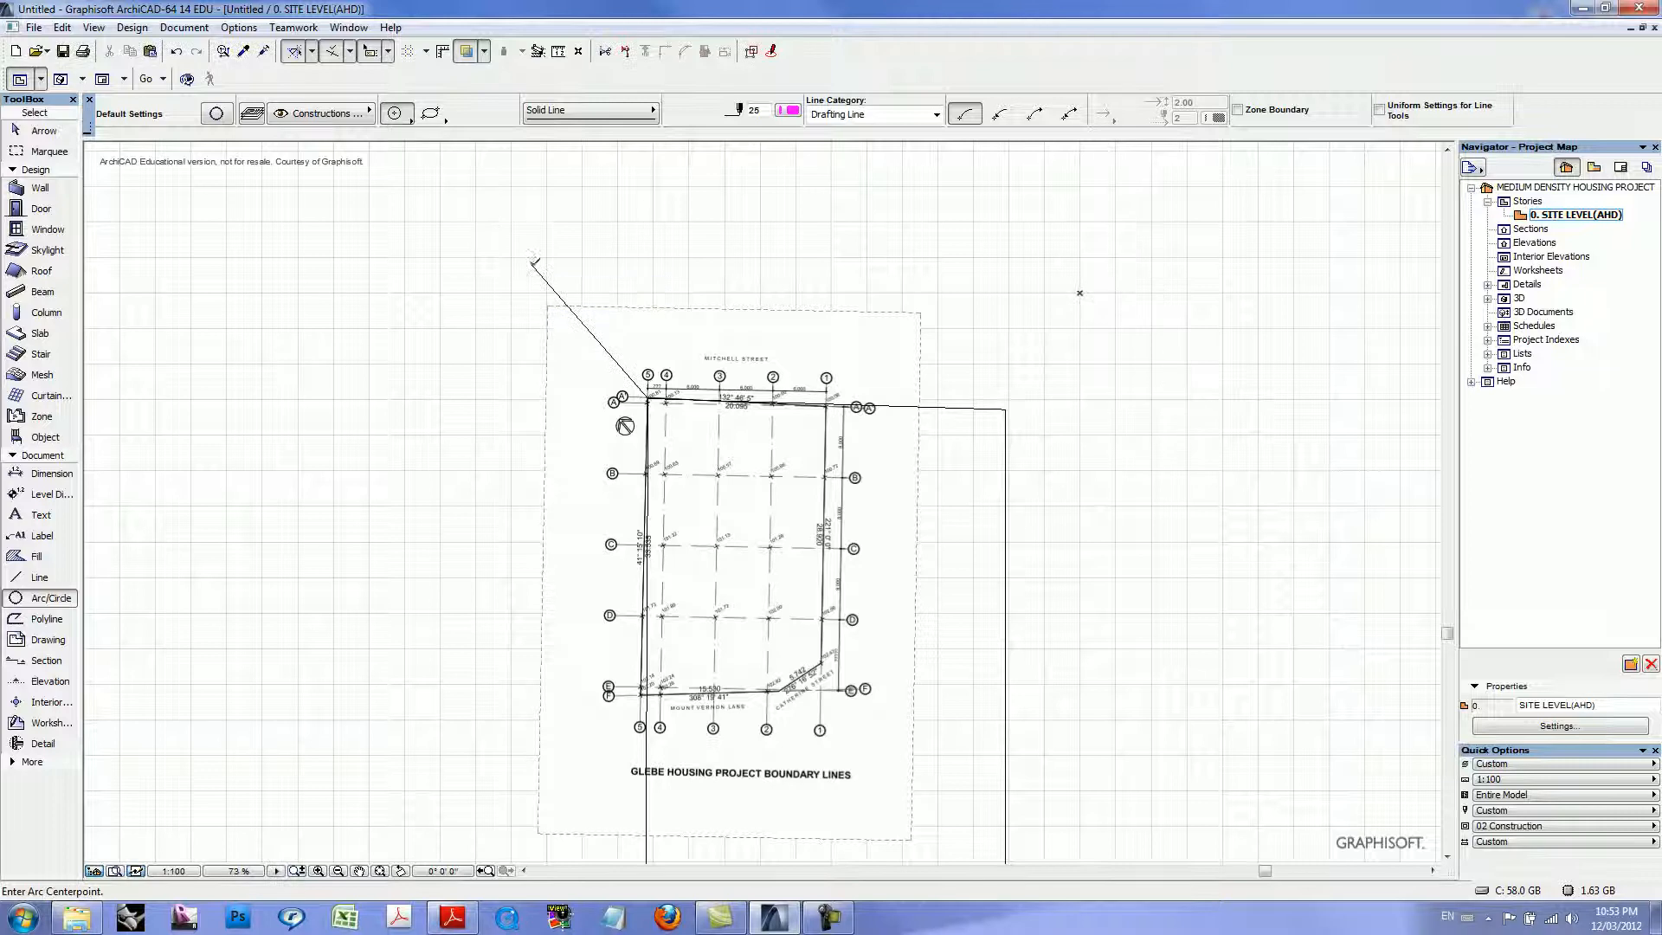
- Set Project North to 131° in the Levels & Project North preferences
{"action": "left_click", "coordinate": [238, 27]}
{"action": "mouse_move", "coordinate": [265, 198]}
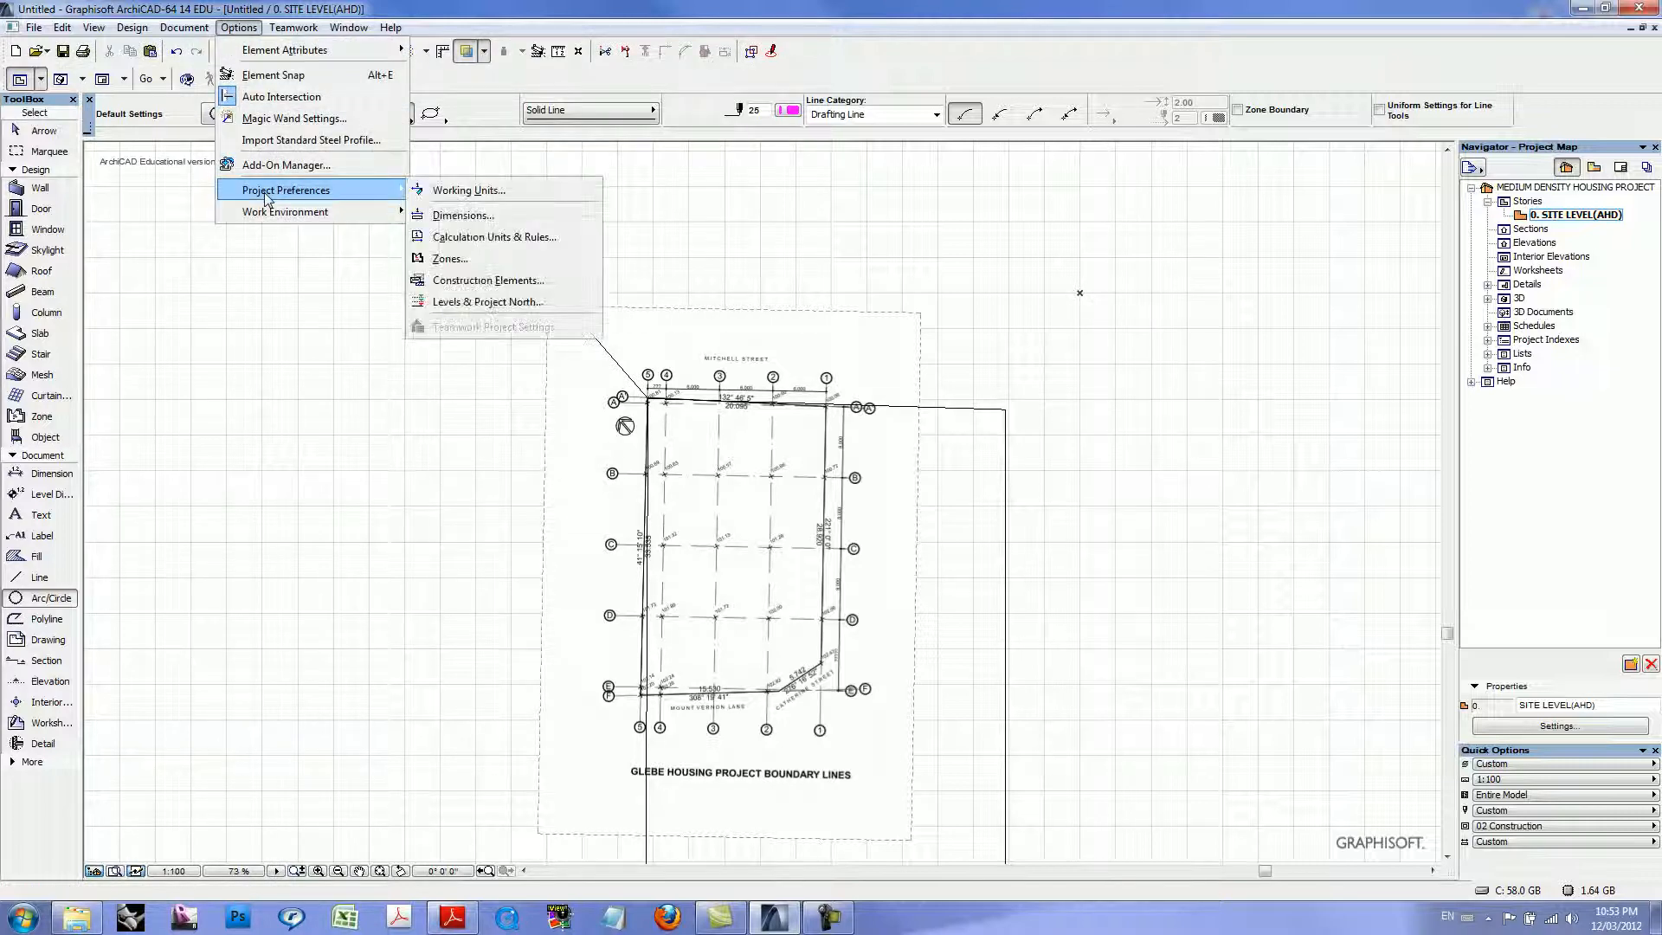
{"action": "left_click", "coordinate": [460, 306]}
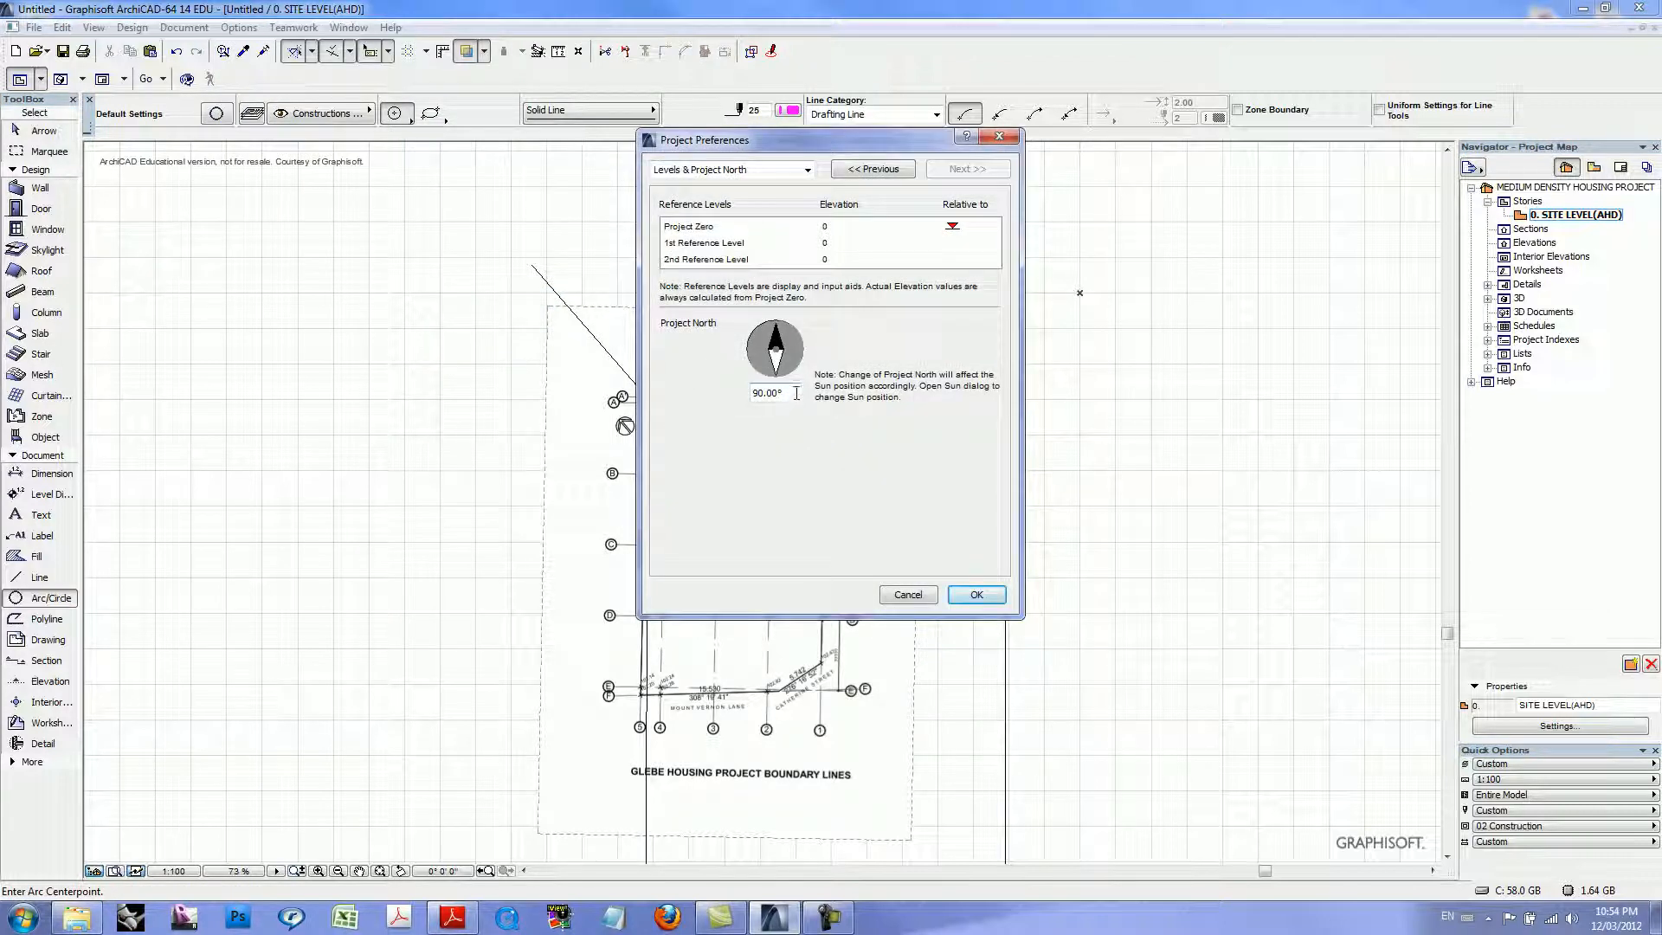
{"action": "double_click", "coordinate": [794, 391]}
{"action": "type", "text": "131"}
{"action": "key", "text": "Tab"}
{"action": "left_click", "coordinate": [971, 595]}
- Move the survey drawing sideways to the east side of the boundary outline, clear of the site lines
{"action": "scroll", "coordinate": [854, 337], "scroll_direction": "down", "scroll_amount": 3}
{"action": "scroll", "coordinate": [854, 338], "scroll_direction": "up", "scroll_amount": 3}
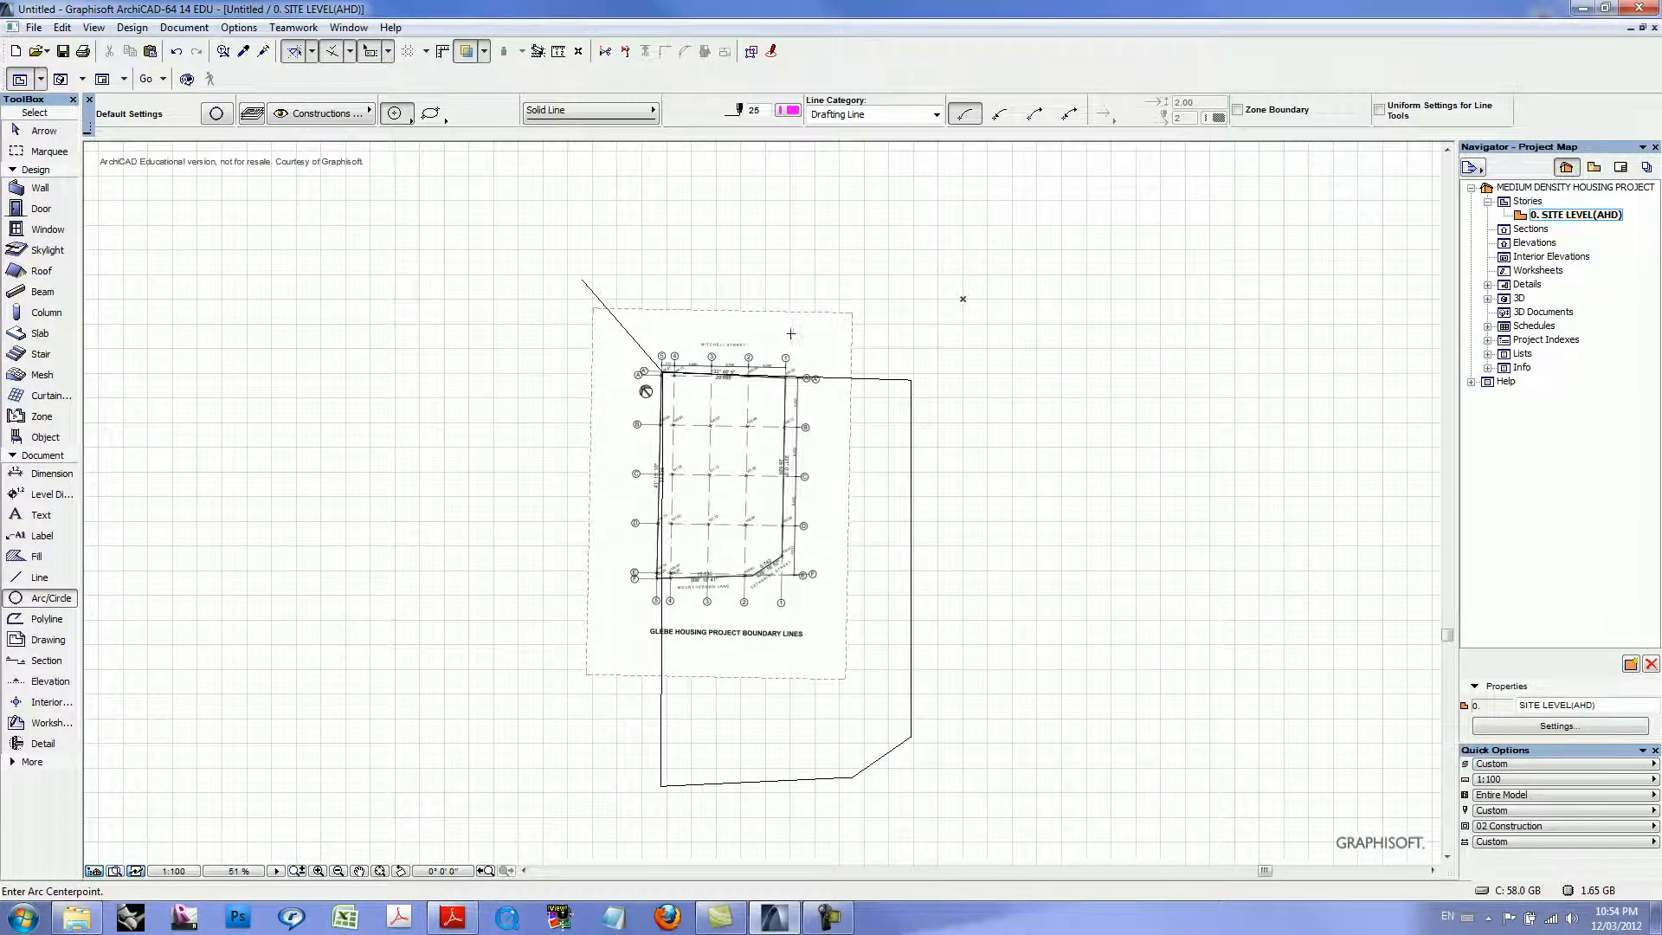
{"action": "middle_click_drag", "start_coordinate": [789, 333], "coordinate": [763, 332]}
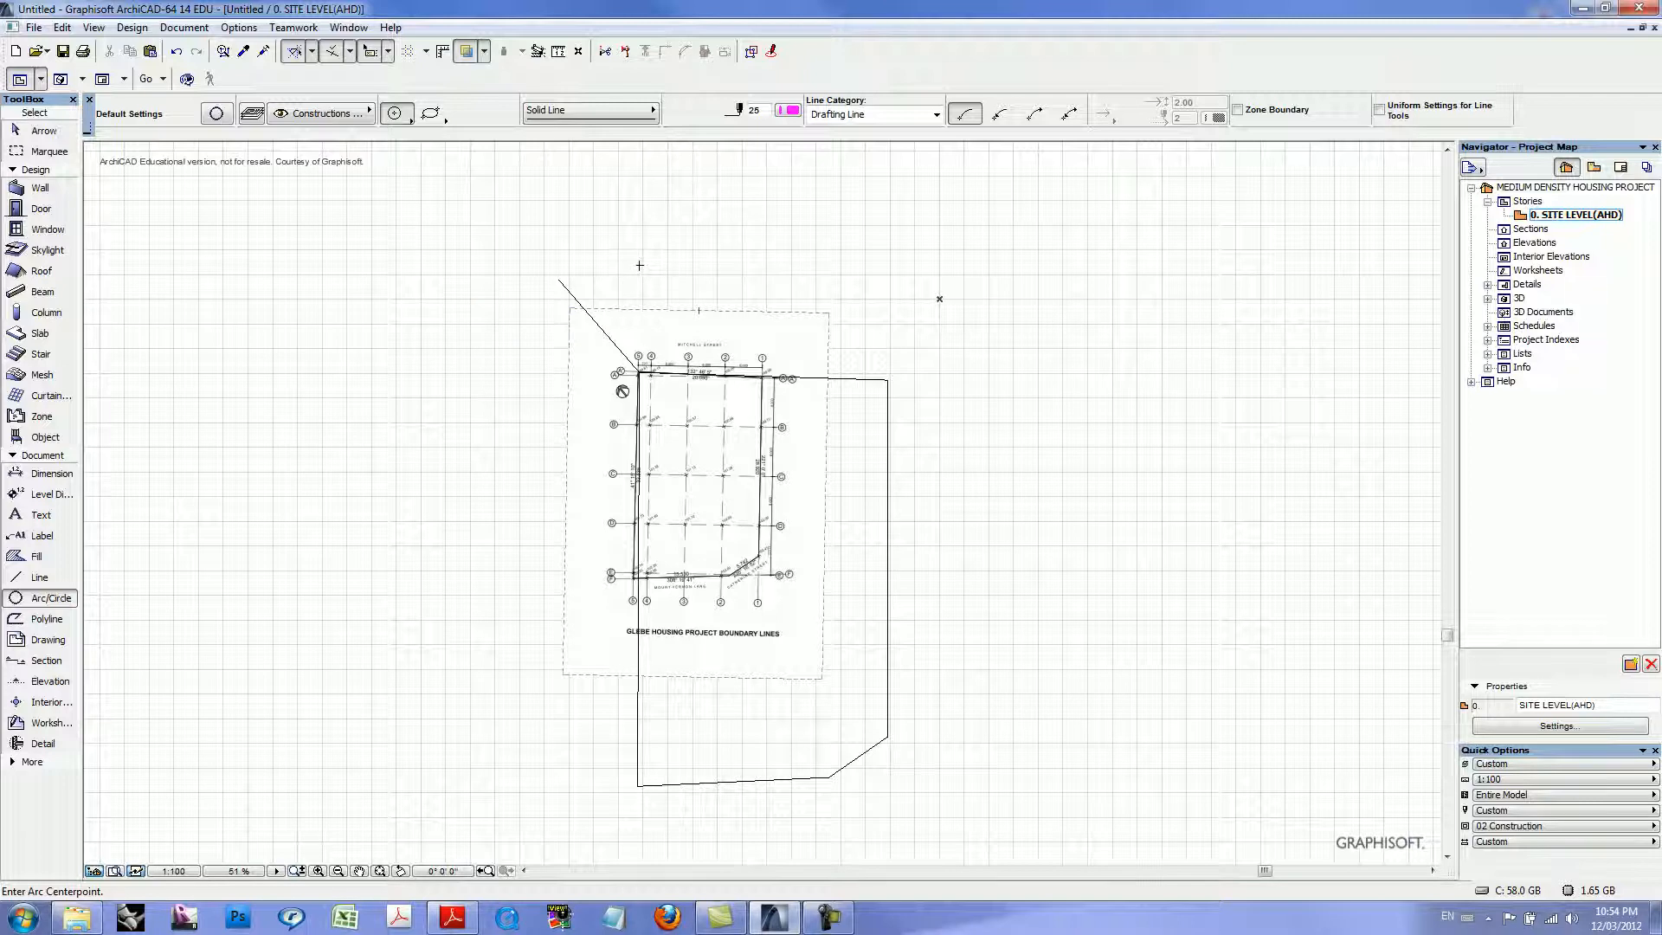
{"action": "scroll", "coordinate": [650, 308], "scroll_direction": "up", "scroll_amount": 1}
{"action": "middle_click_drag", "start_coordinate": [652, 310], "coordinate": [656, 288]}
{"action": "left_click", "coordinate": [59, 133]}
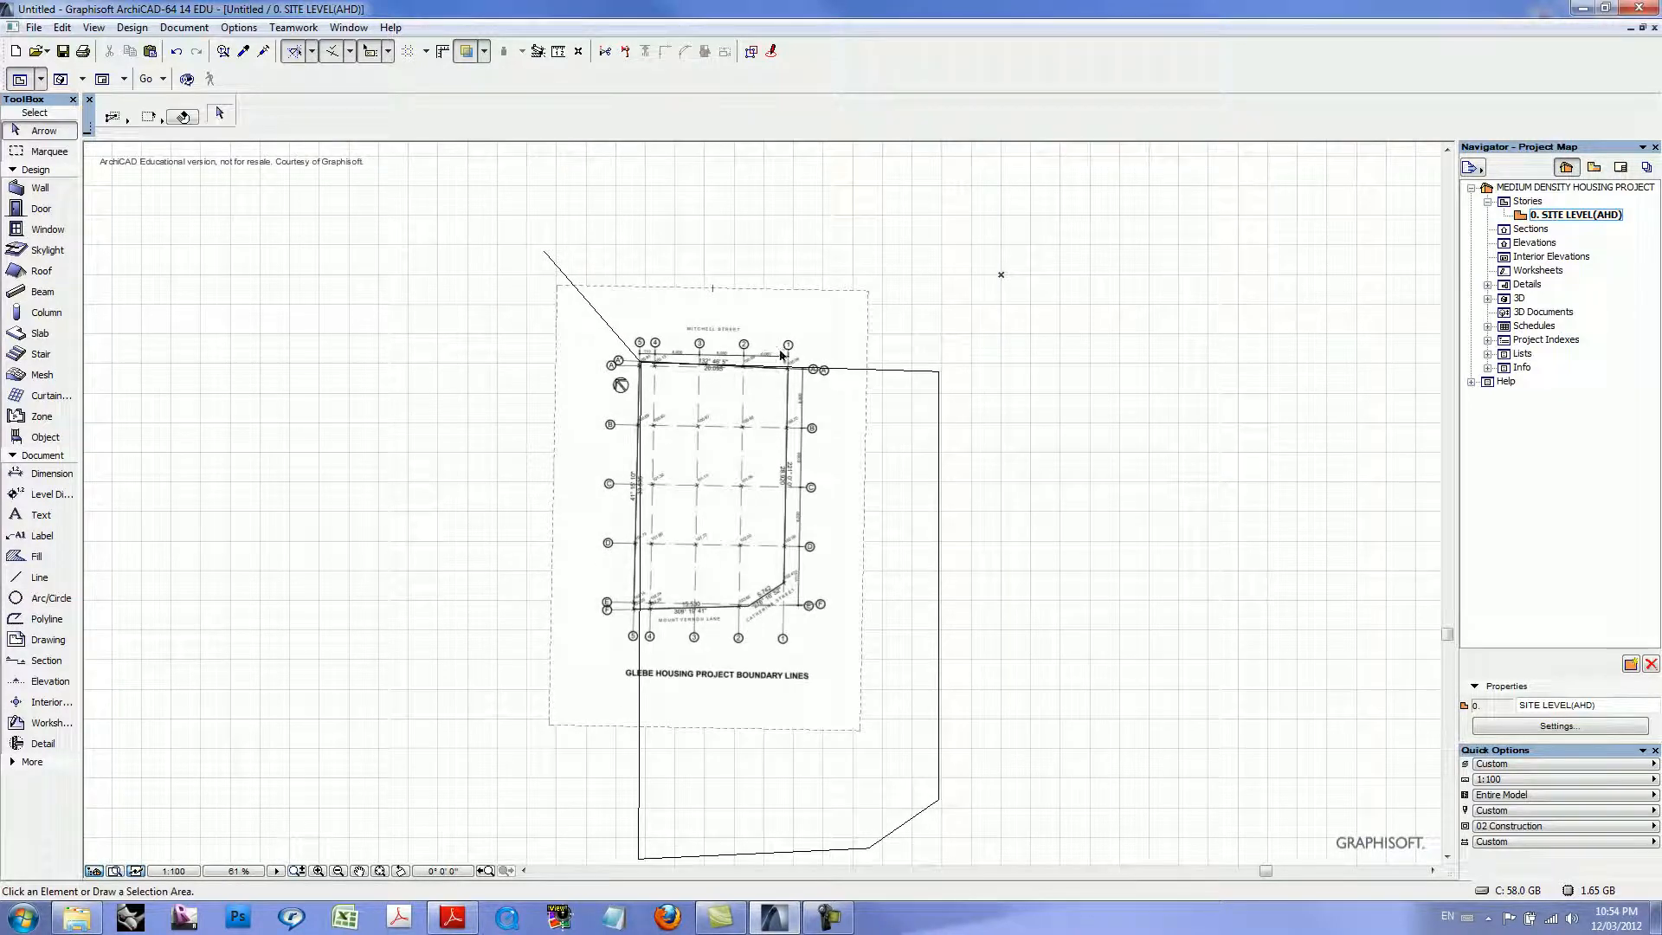
{"action": "left_click", "coordinate": [784, 298]}
{"action": "left_click", "coordinate": [786, 289]}
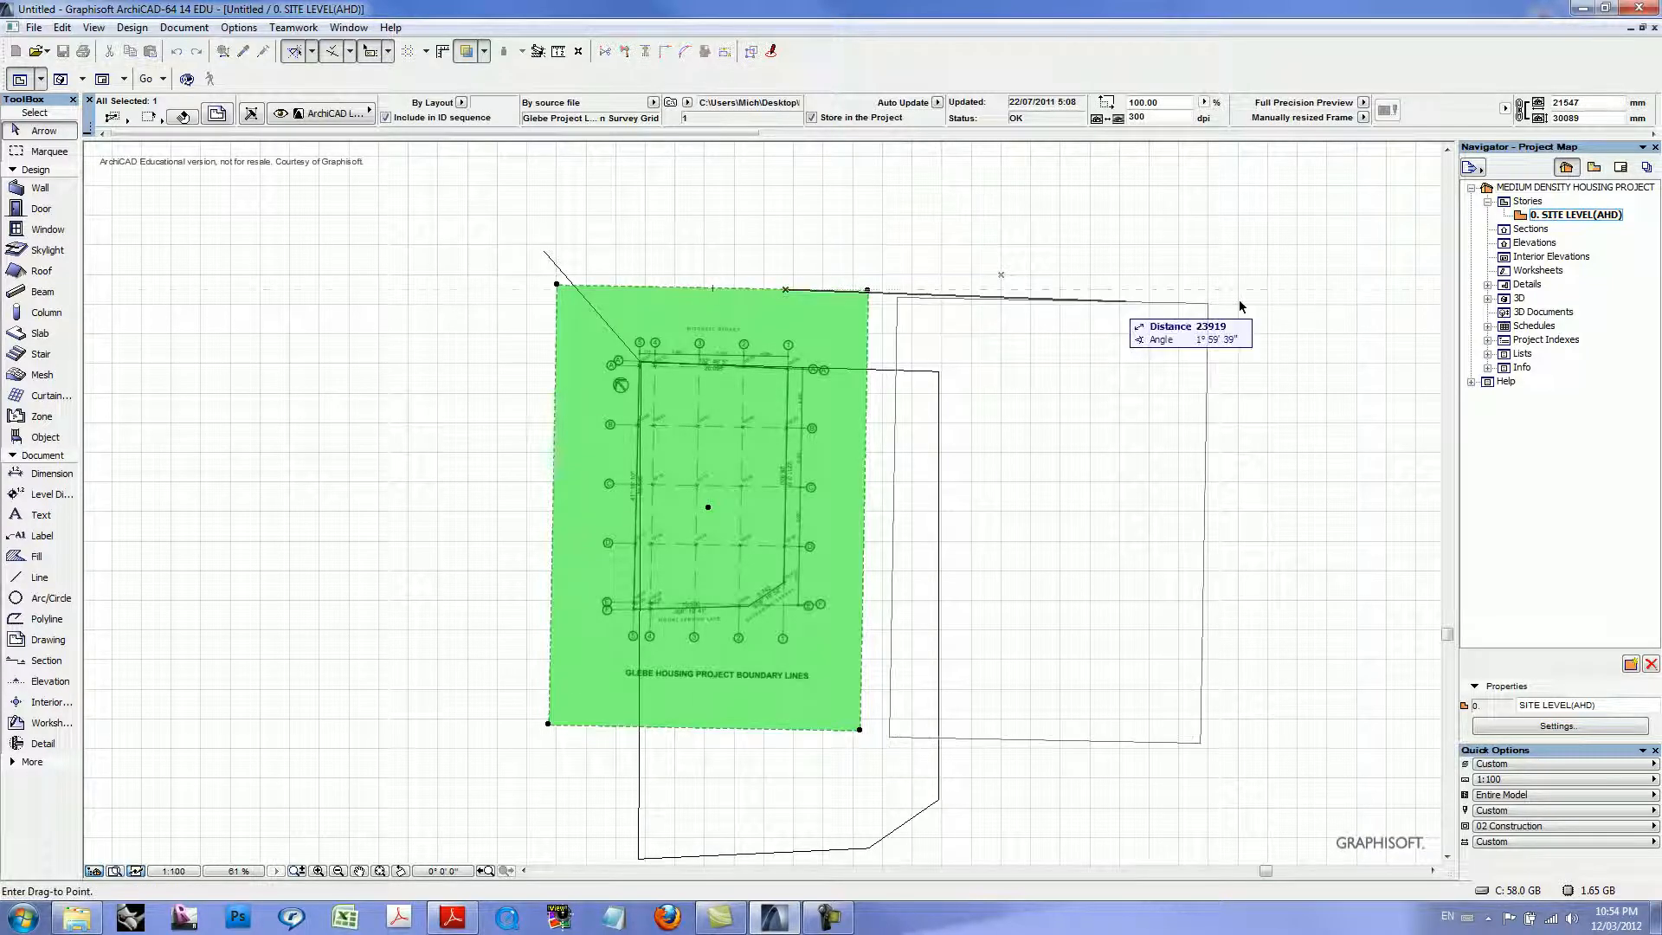
{"action": "left_click", "coordinate": [1310, 298]}
{"action": "middle_click_drag", "start_coordinate": [1250, 241], "coordinate": [1087, 212]}
{"action": "left_click", "coordinate": [1087, 211]}
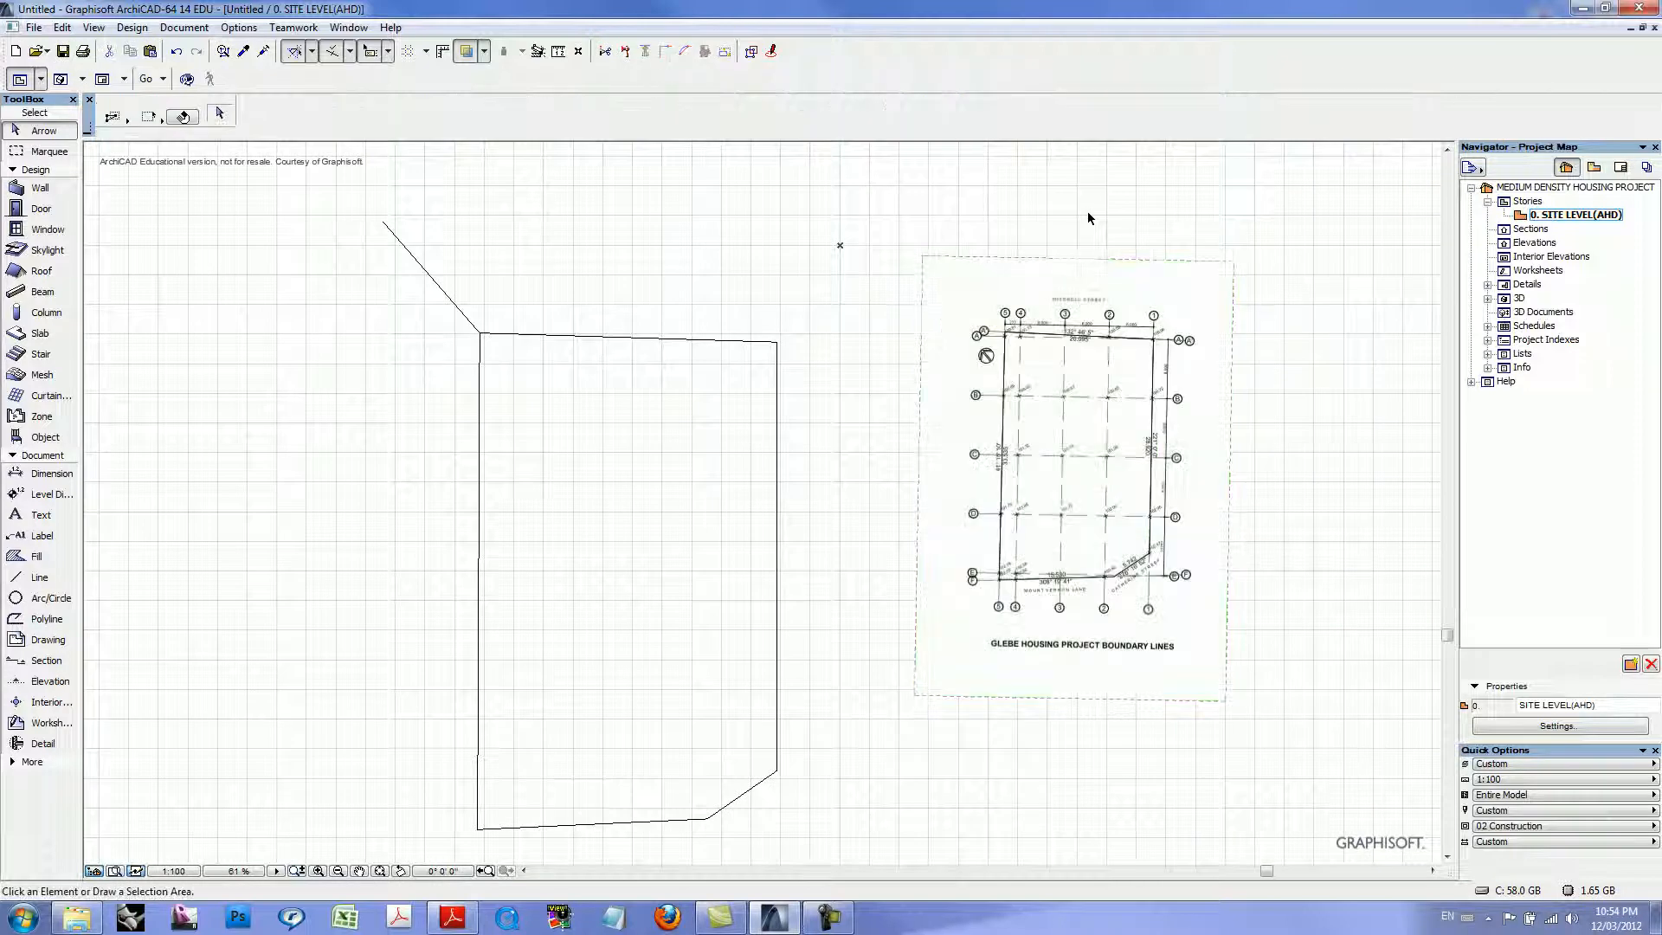
{"action": "scroll", "coordinate": [1097, 320], "scroll_direction": "up", "scroll_amount": 3}
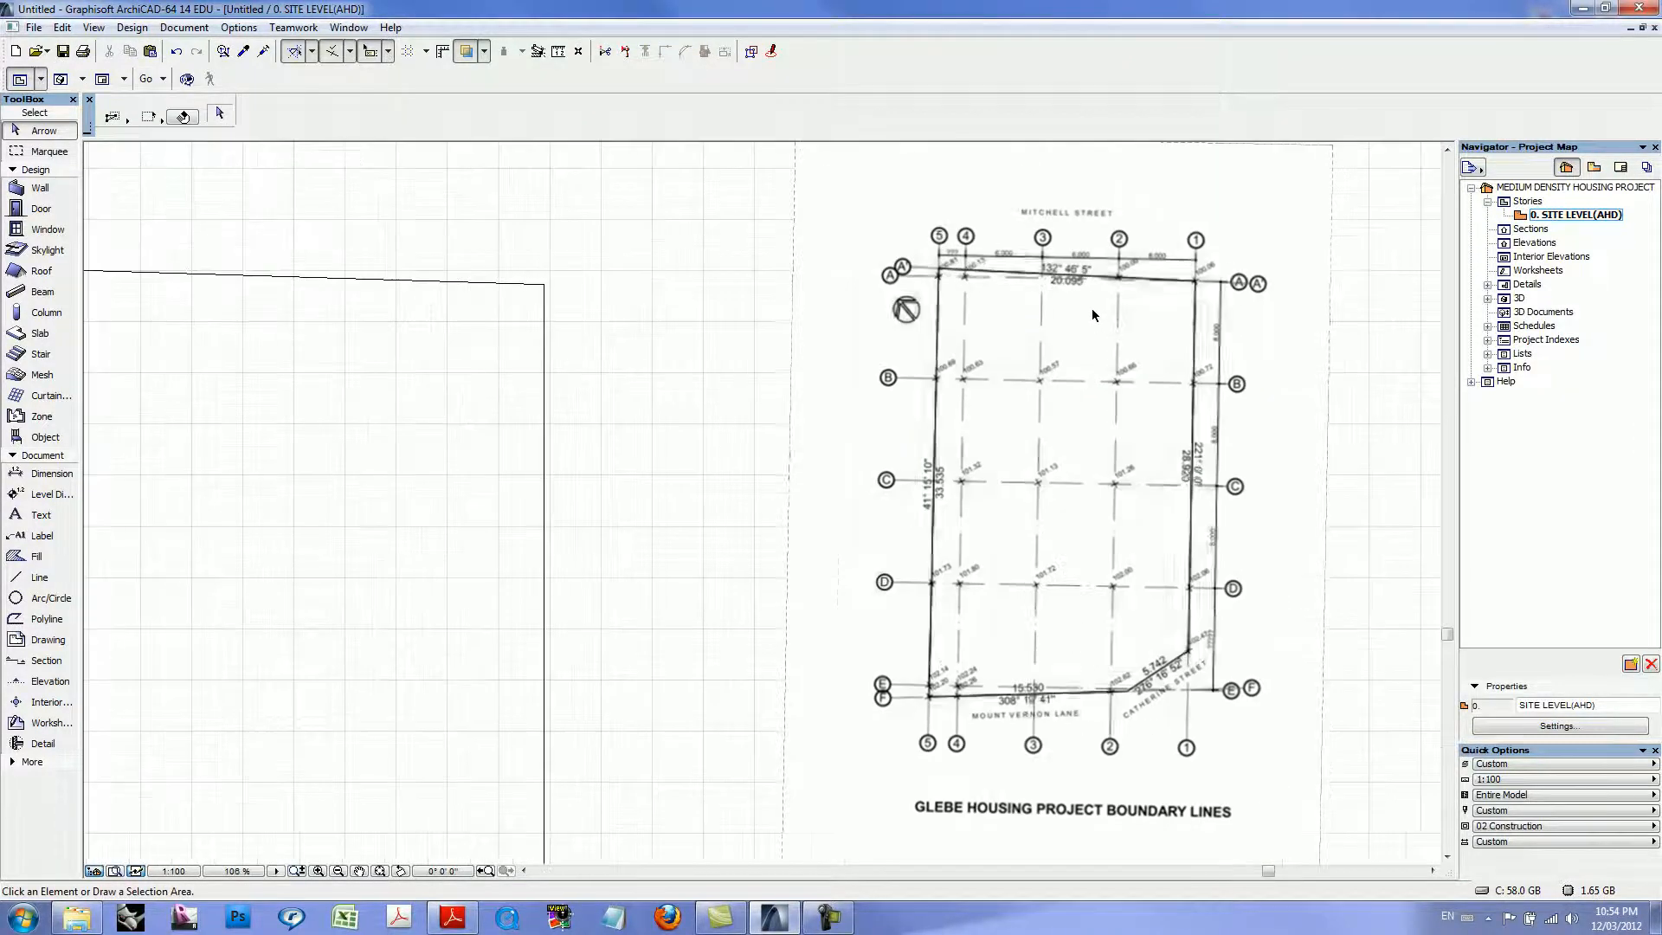
{"action": "scroll", "coordinate": [1066, 303], "scroll_direction": "down", "scroll_amount": 2}
{"action": "middle_click_drag", "start_coordinate": [1031, 362], "coordinate": [1071, 327]}
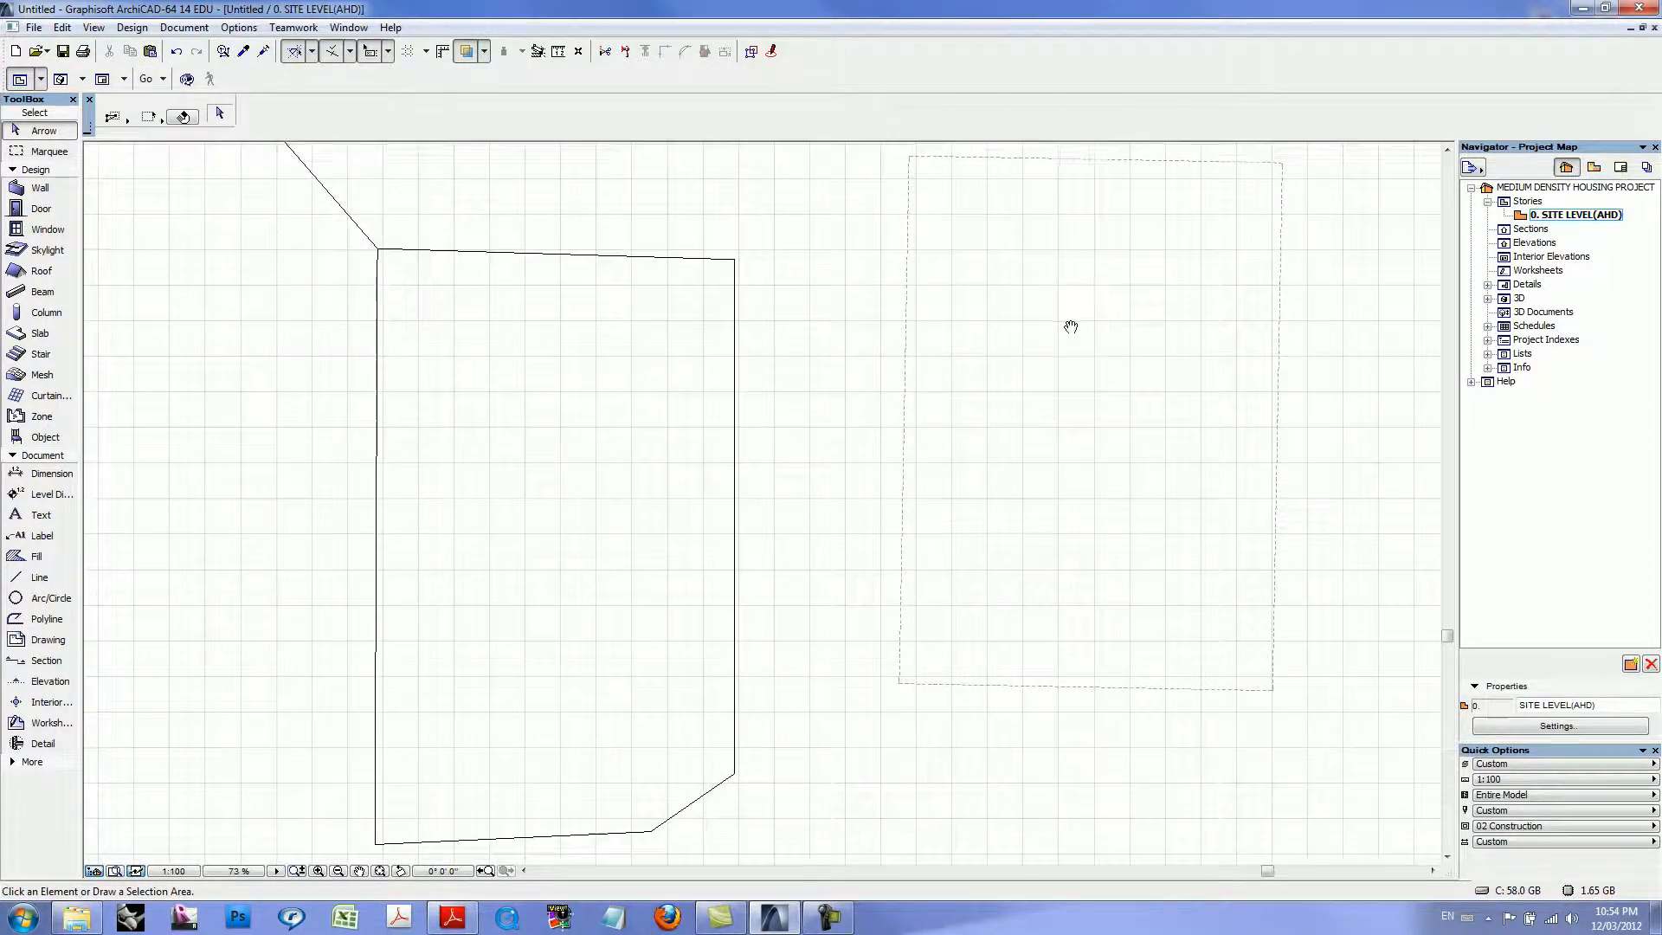
- Examine the survey drawing's grid lines, spot levels and boundary dimensions beside the site outline
{"action": "scroll", "coordinate": [1070, 327], "scroll_direction": "down", "scroll_amount": 1}
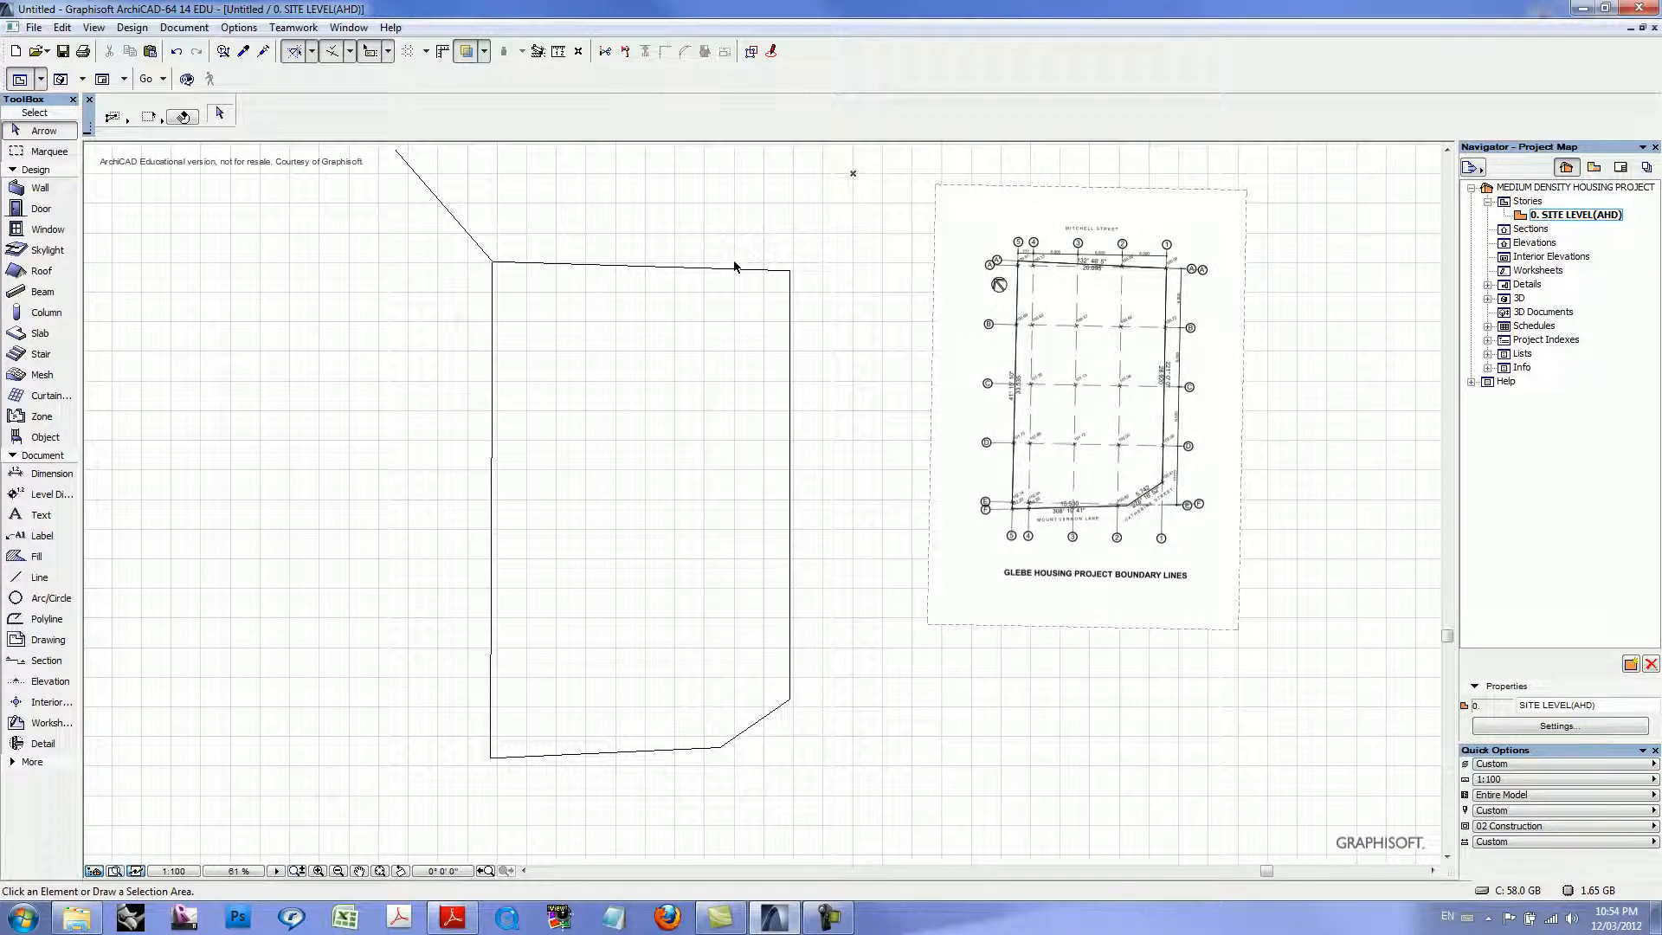
{"action": "key", "text": "ctrl+a"}
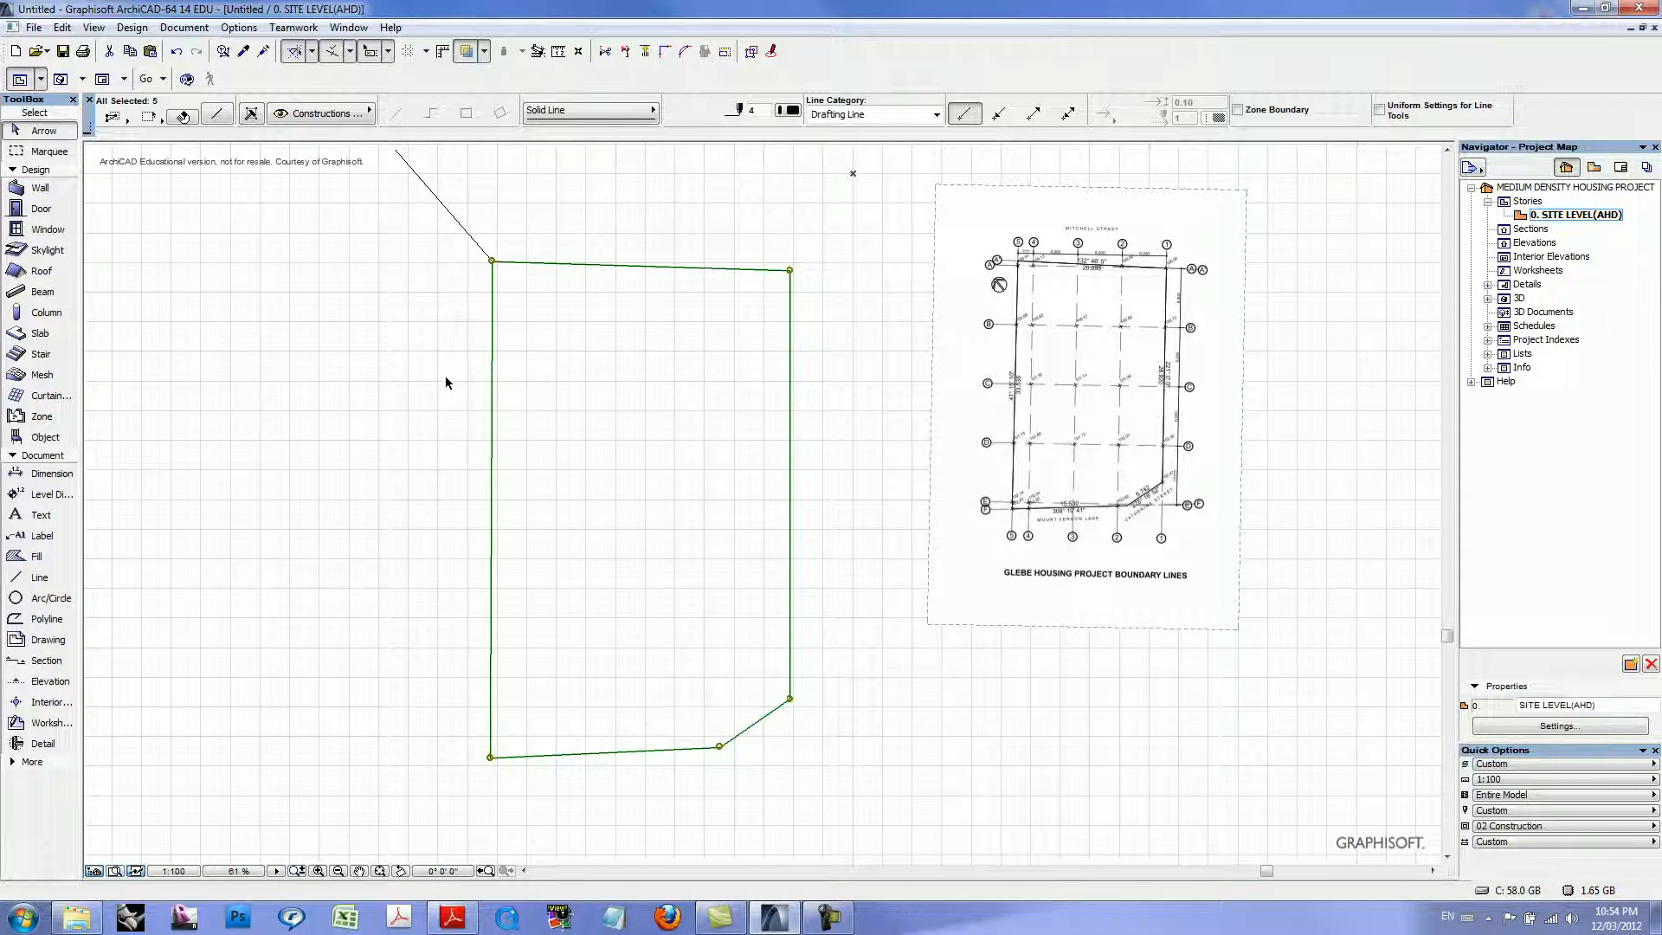
{"action": "scroll", "coordinate": [1016, 294], "scroll_direction": "up", "scroll_amount": 5}
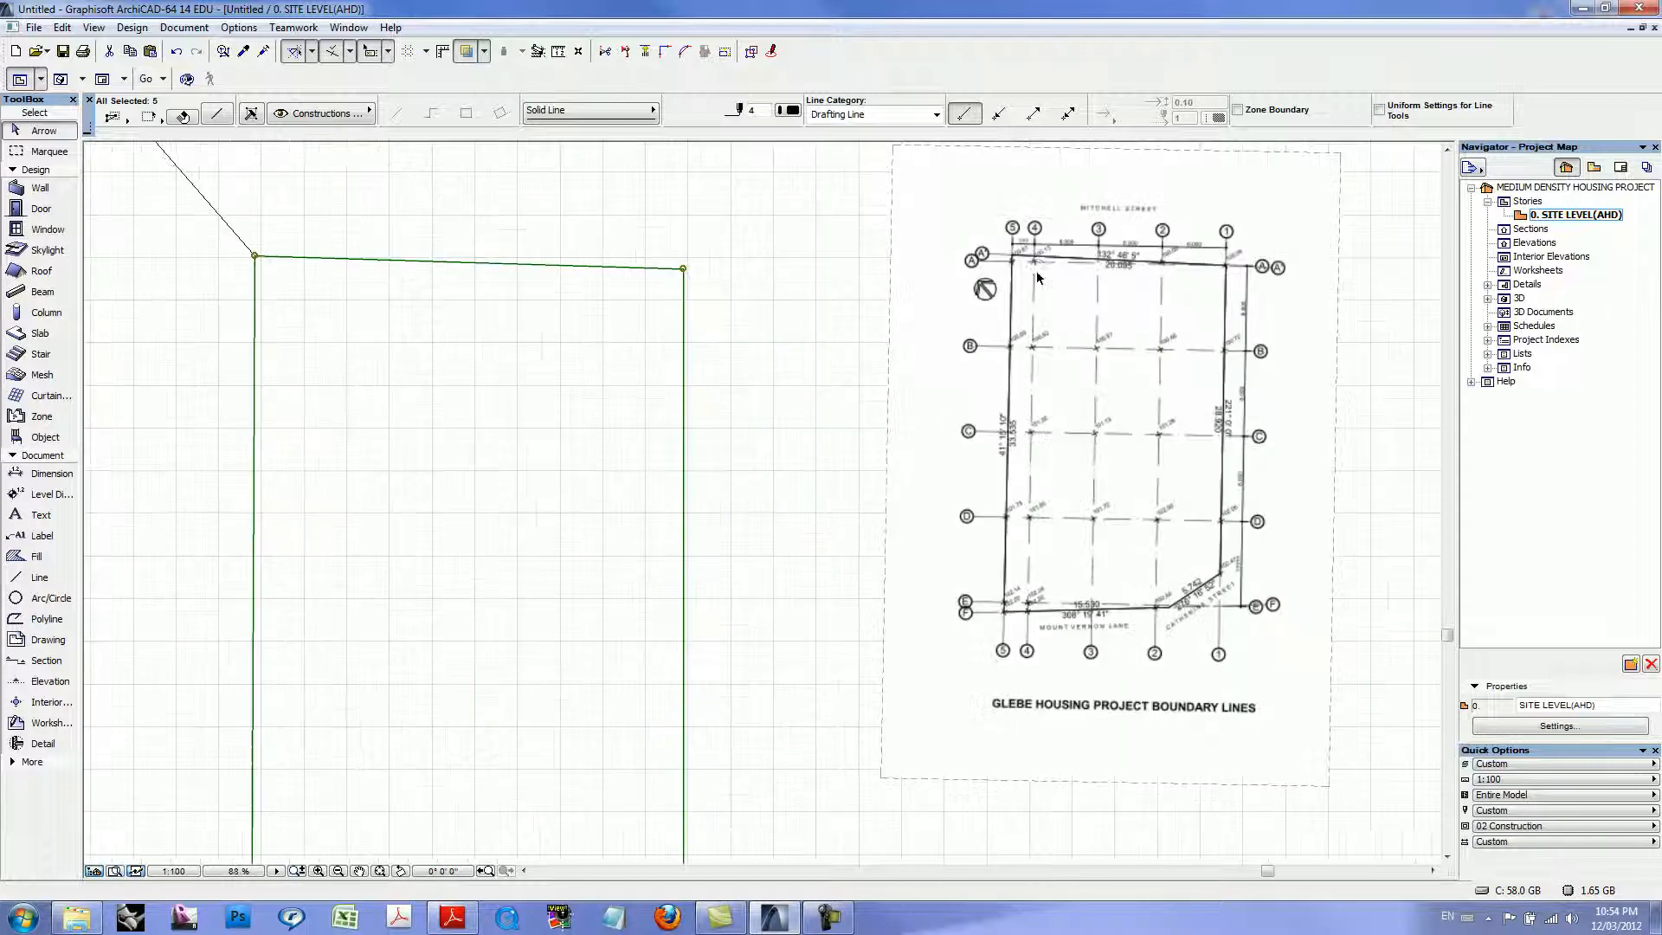
{"action": "mouse_move", "coordinate": [1030, 262]}
{"action": "middle_mouse_down"}
{"action": "mouse_move", "coordinate": [945, 315]}
{"action": "mouse_move", "coordinate": [880, 317]}
{"action": "middle_mouse_up"}
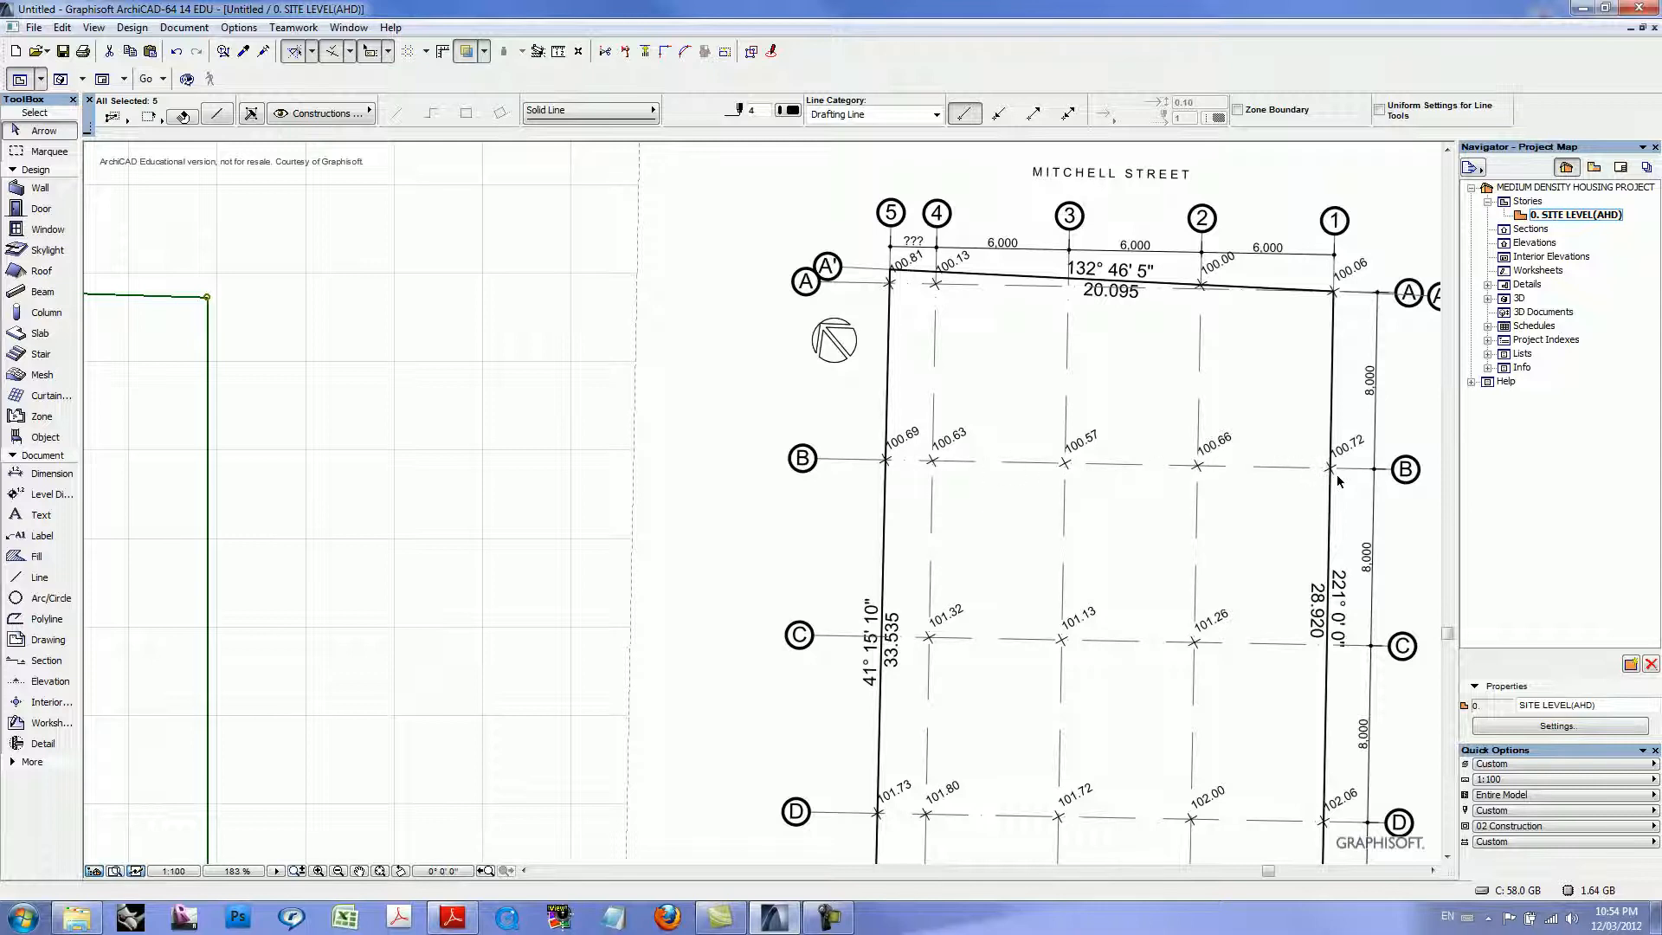
{"action": "scroll", "coordinate": [1333, 472], "scroll_direction": "down", "scroll_amount": 2}
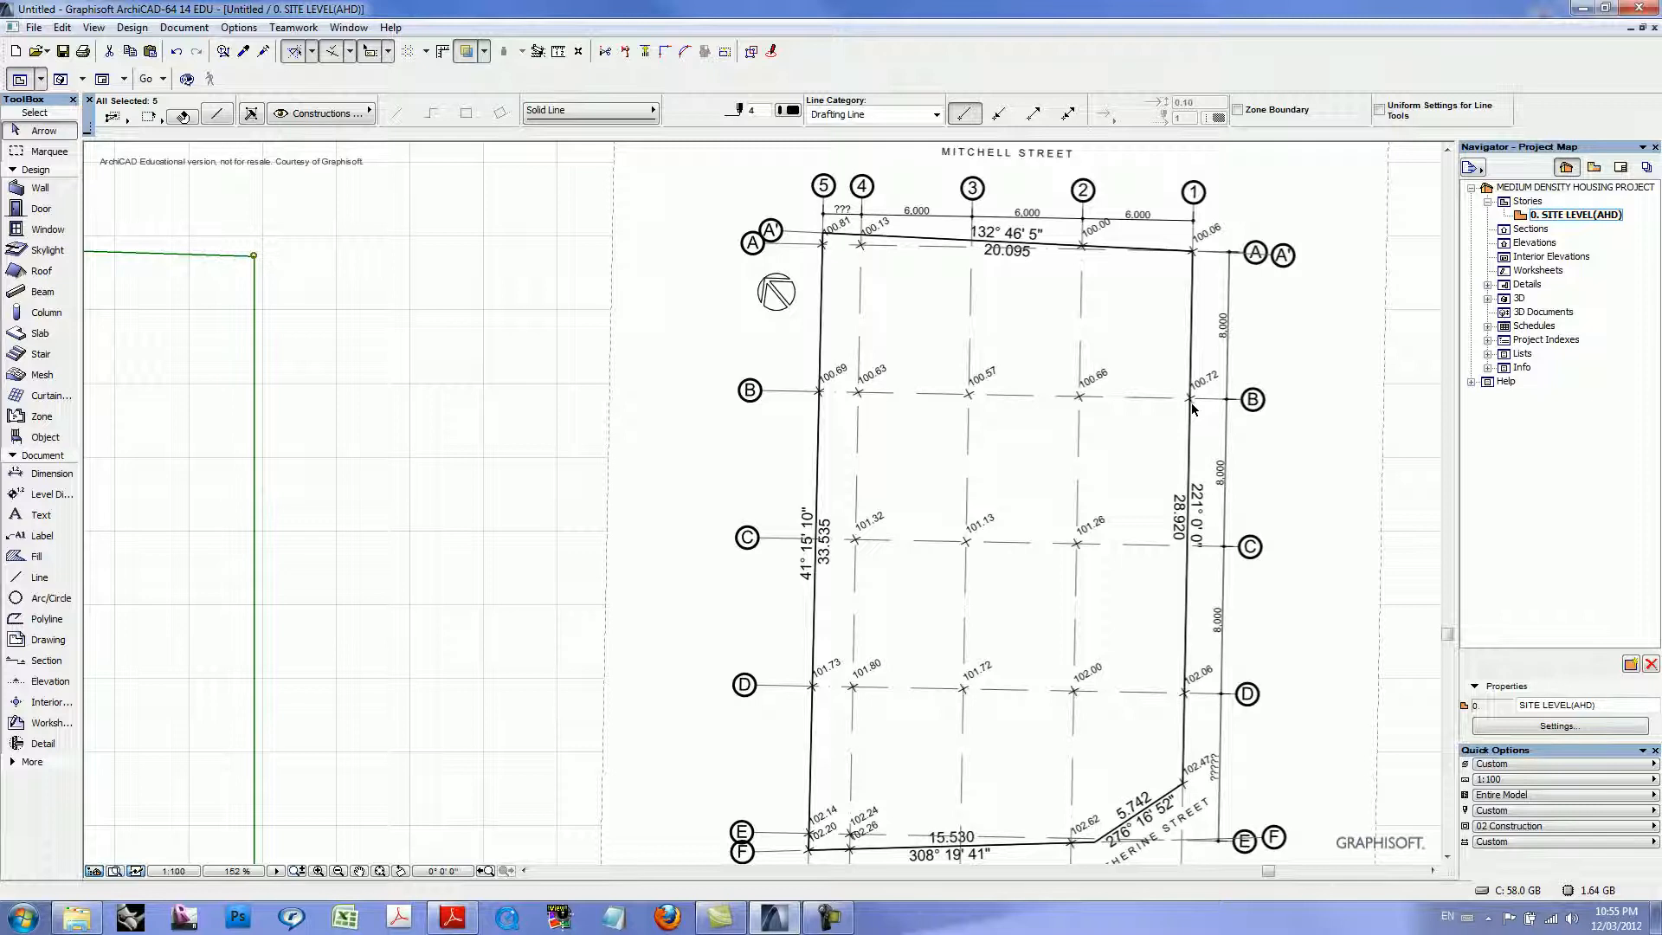
{"action": "scroll", "coordinate": [1202, 445], "scroll_direction": "down", "scroll_amount": 1}
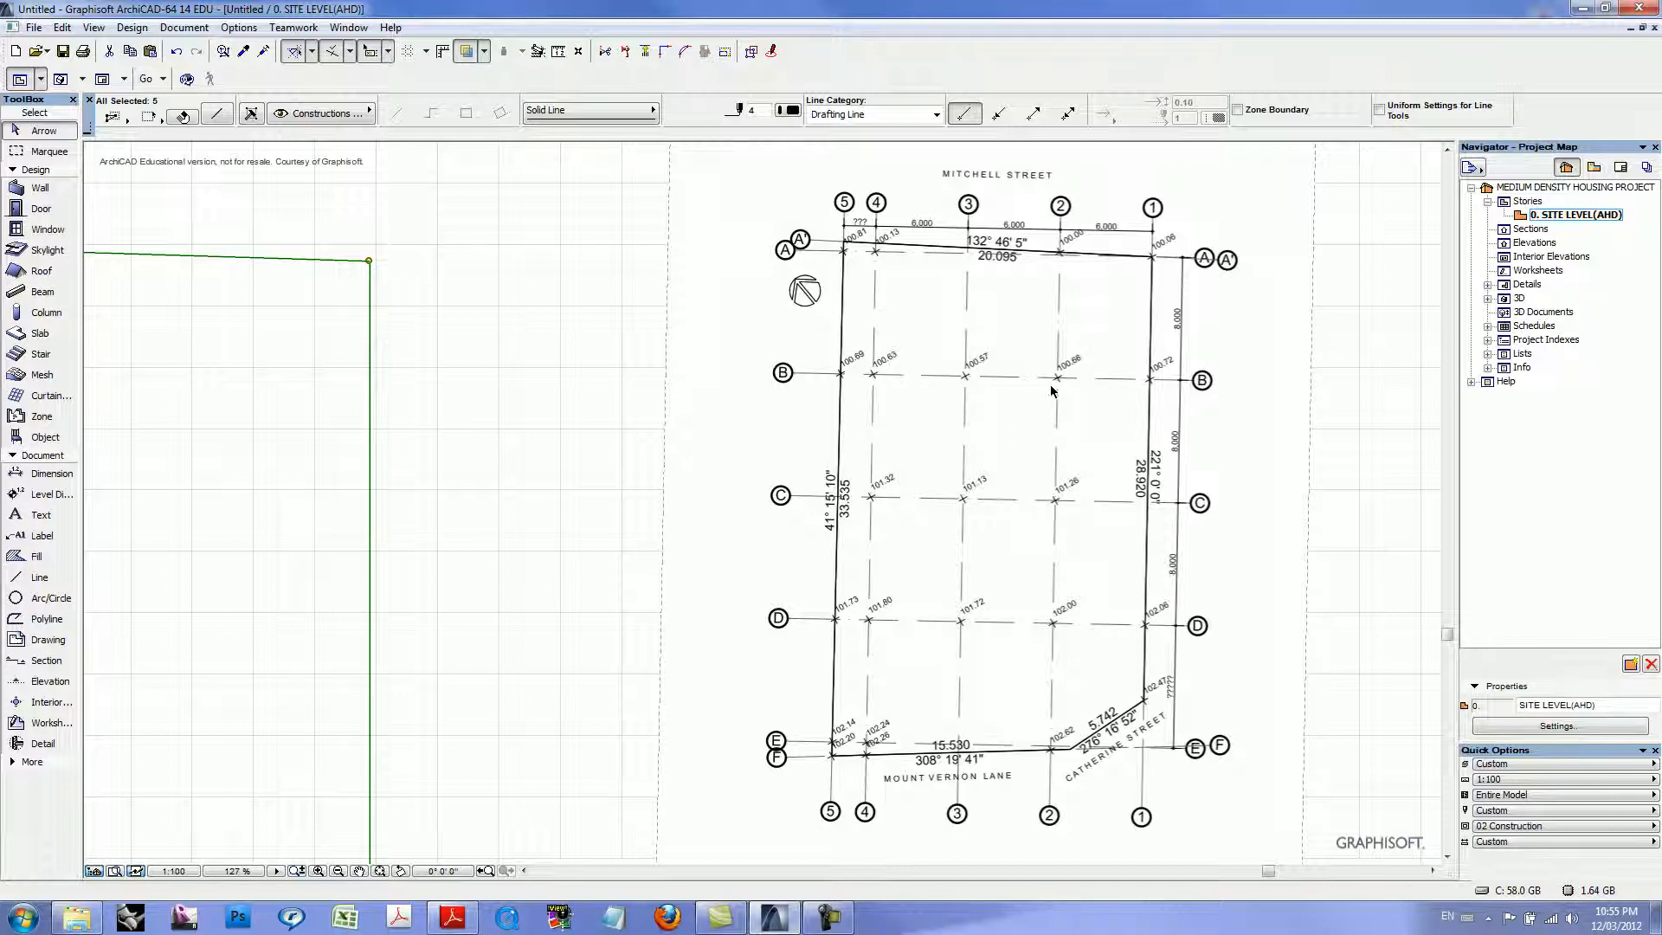
{"action": "scroll", "coordinate": [727, 511], "scroll_direction": "down", "scroll_amount": 2}
{"action": "middle_click_drag", "start_coordinate": [686, 504], "coordinate": [883, 418]}
{"action": "left_click", "coordinate": [712, 276]}
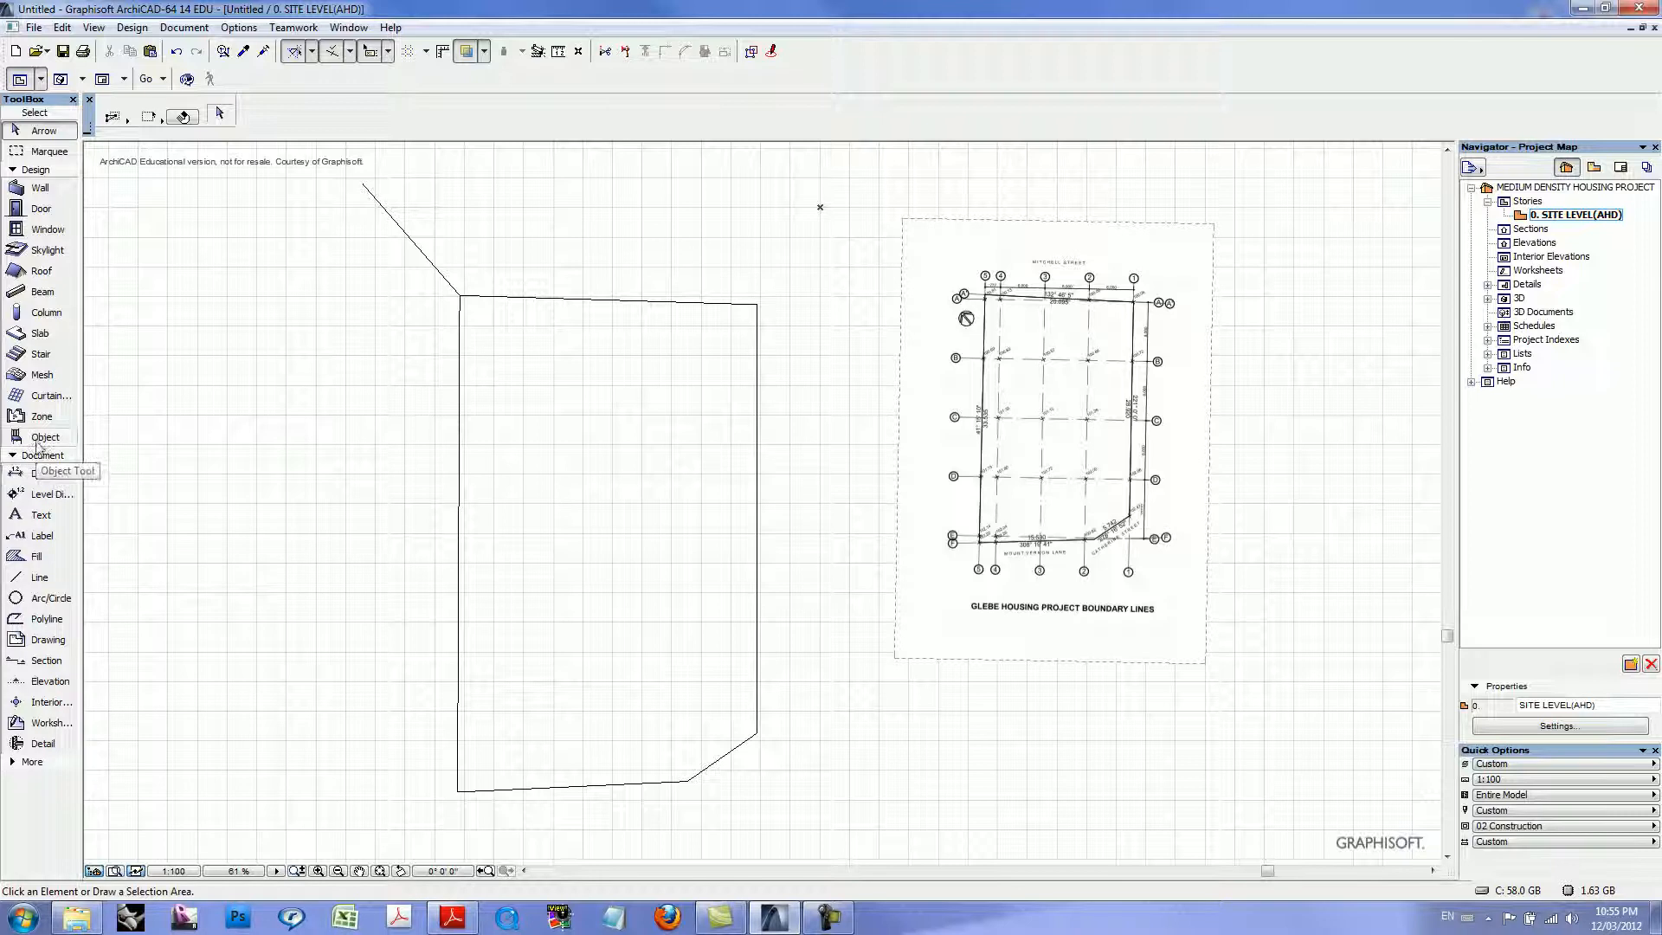
- In the Mesh tool's default settings, set the mesh height to 1000 and the cut surface fill to Earth
{"action": "left_click", "coordinate": [34, 378]}
{"action": "double_click", "coordinate": [35, 381]}
{"action": "left_click_drag", "start_coordinate": [443, 61], "coordinate": [935, 66]}
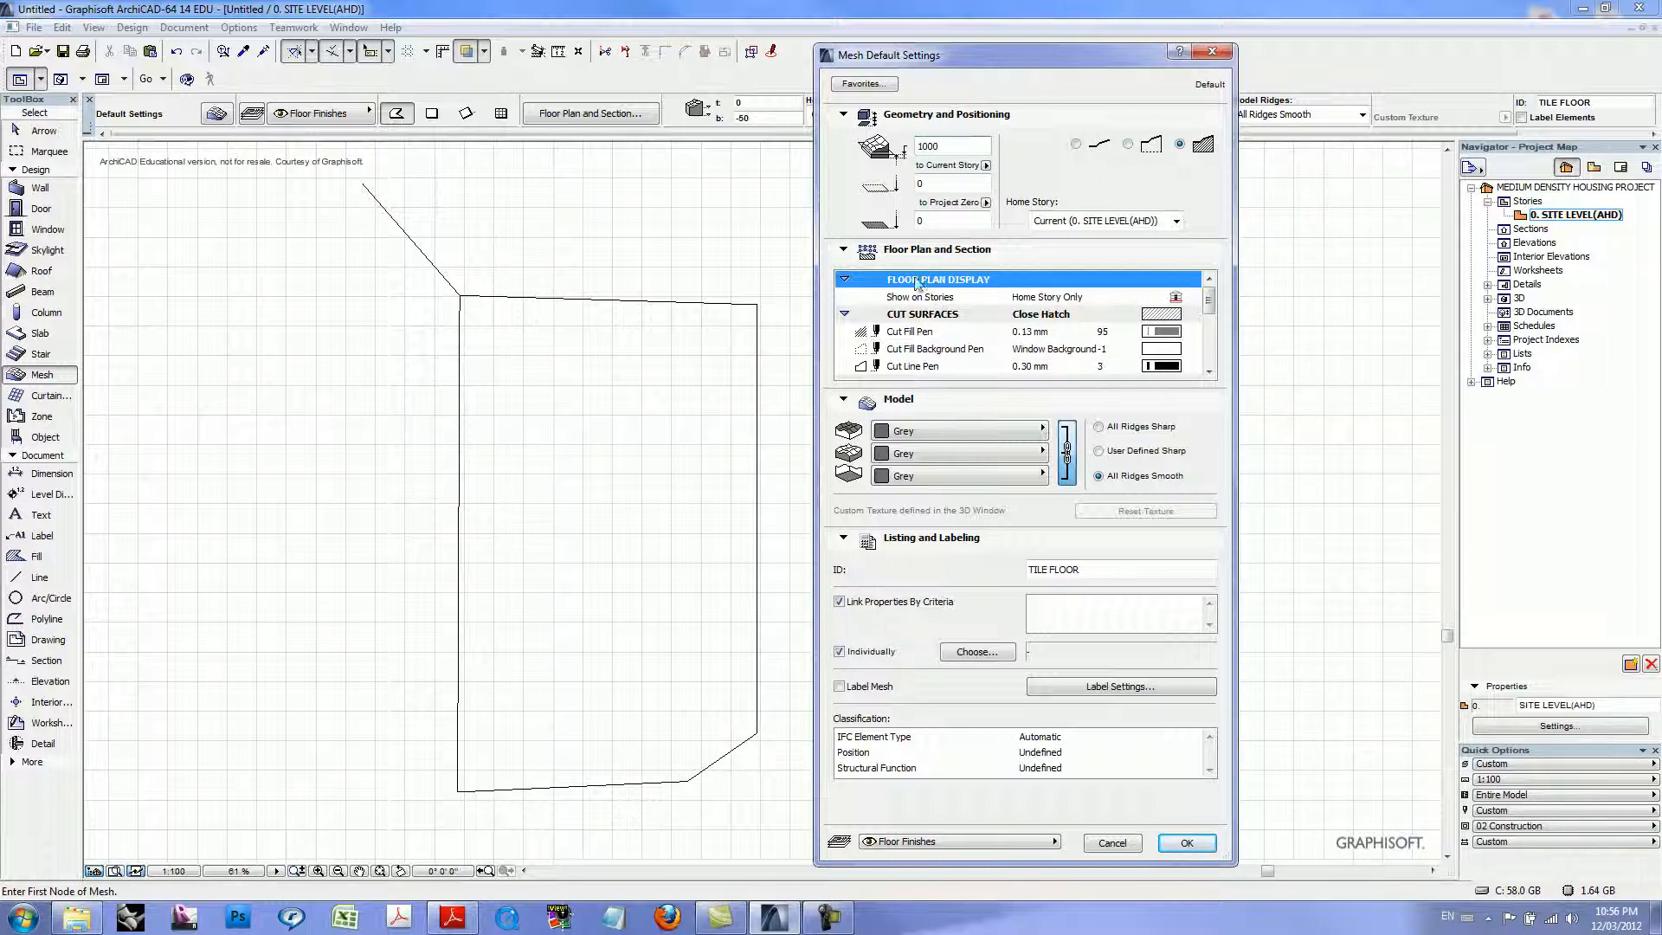
{"action": "left_click", "coordinate": [926, 220]}
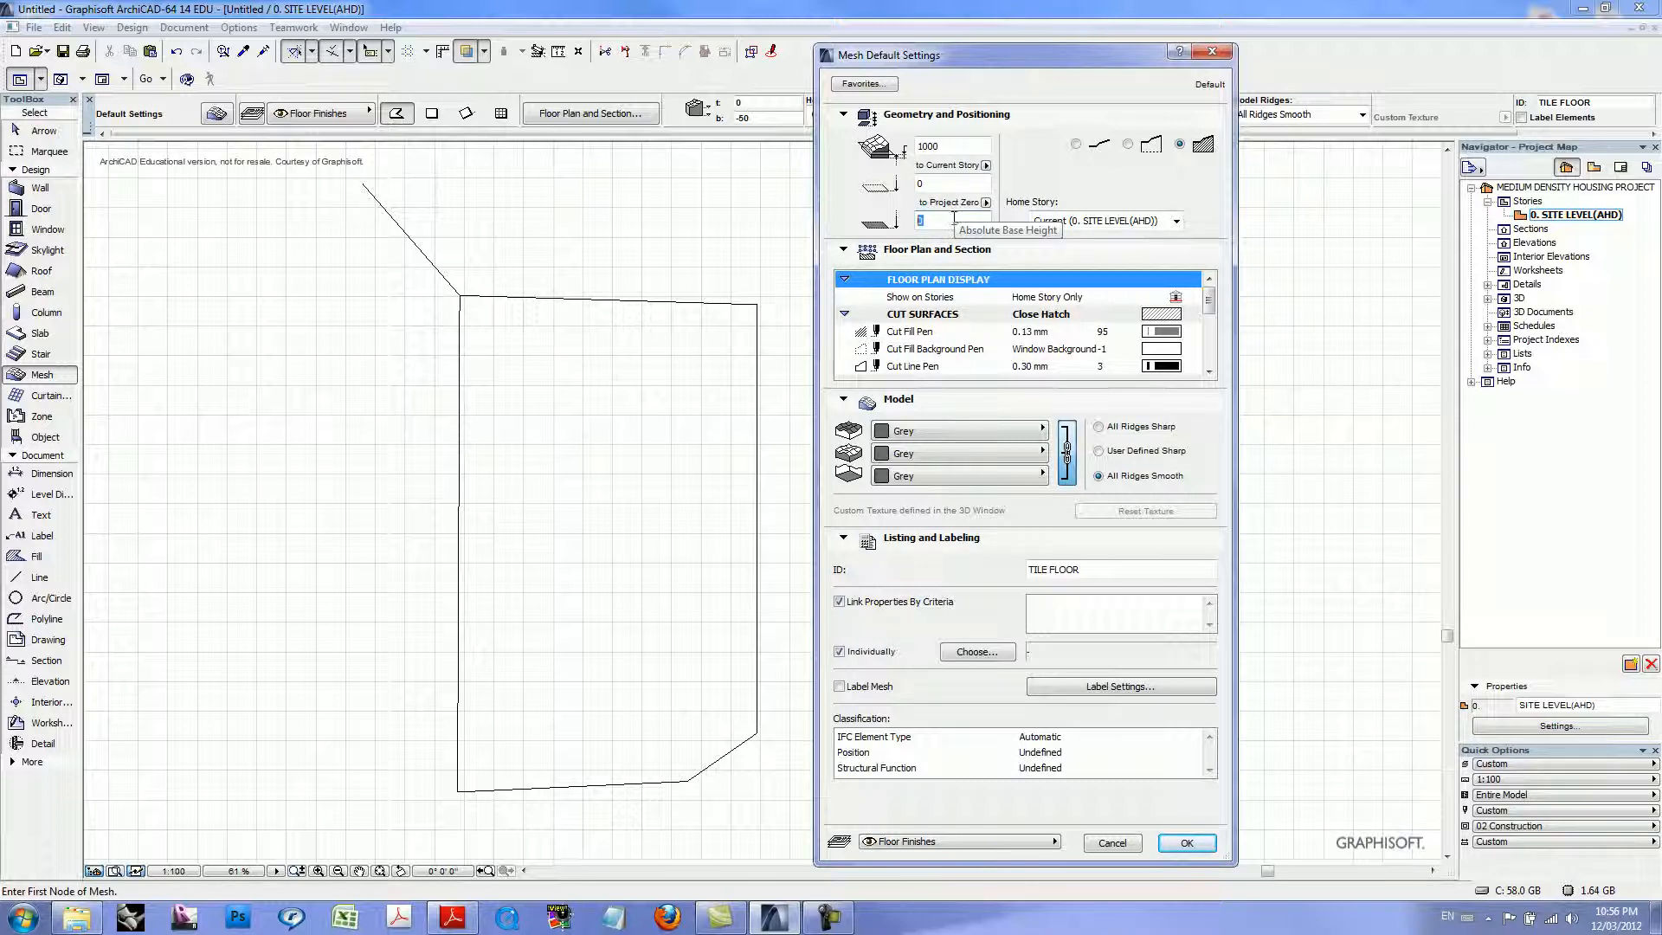
{"action": "left_click", "coordinate": [954, 219]}
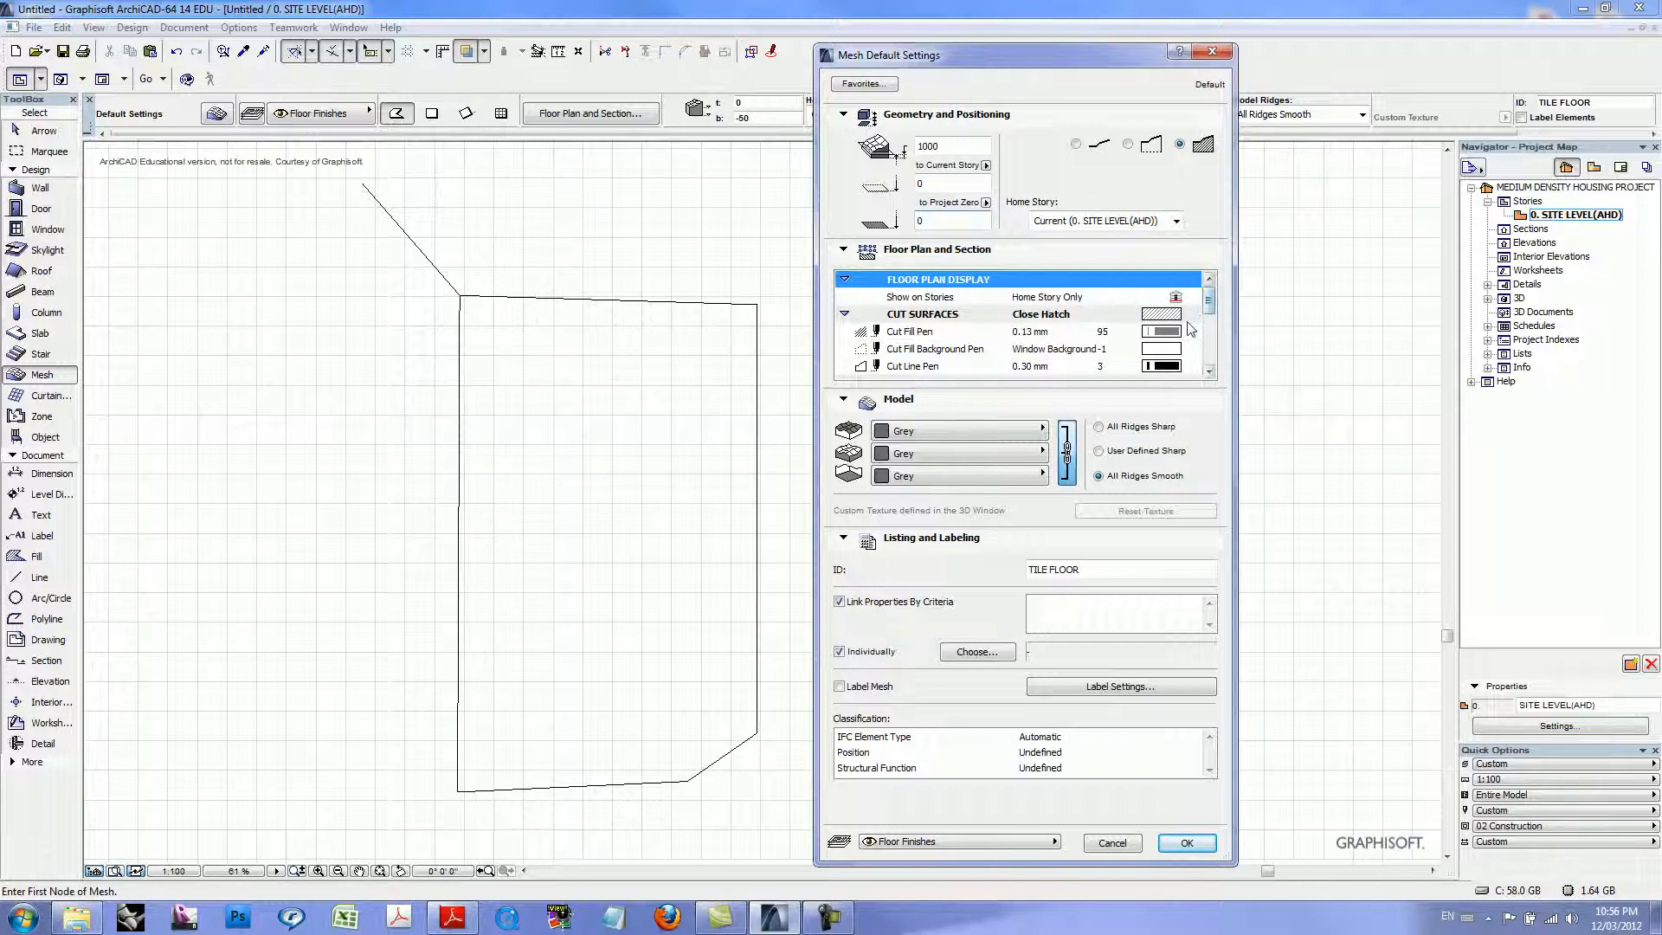
{"action": "left_click_drag", "start_coordinate": [1212, 310], "coordinate": [1212, 318]}
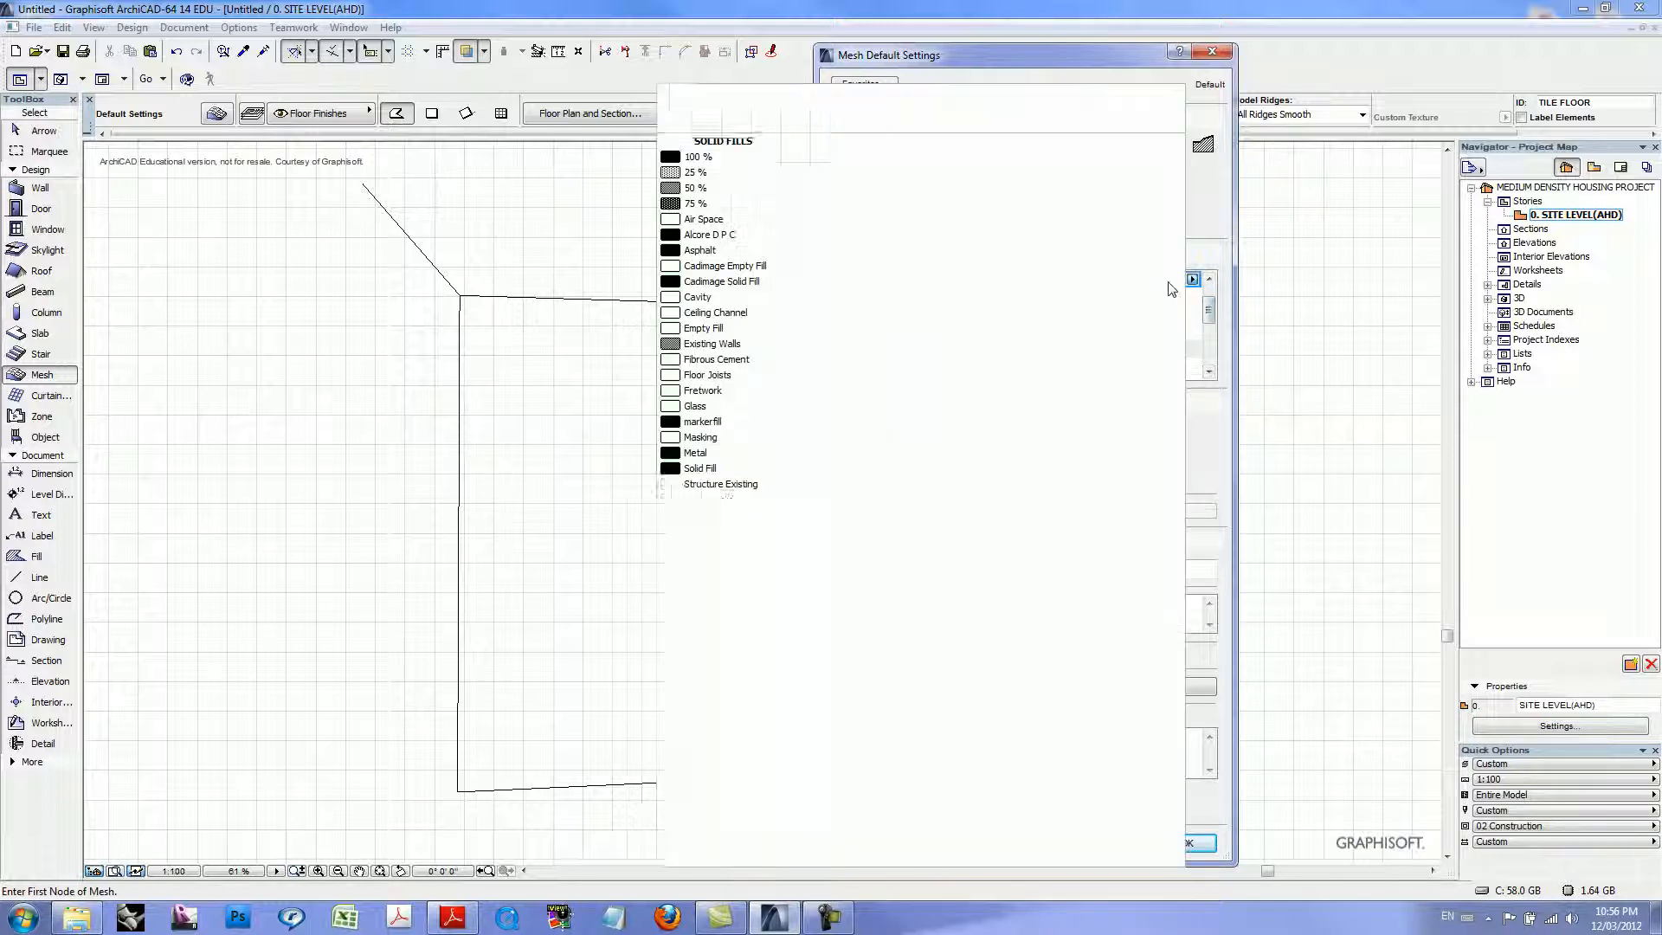
{"action": "left_click", "coordinate": [1164, 279]}
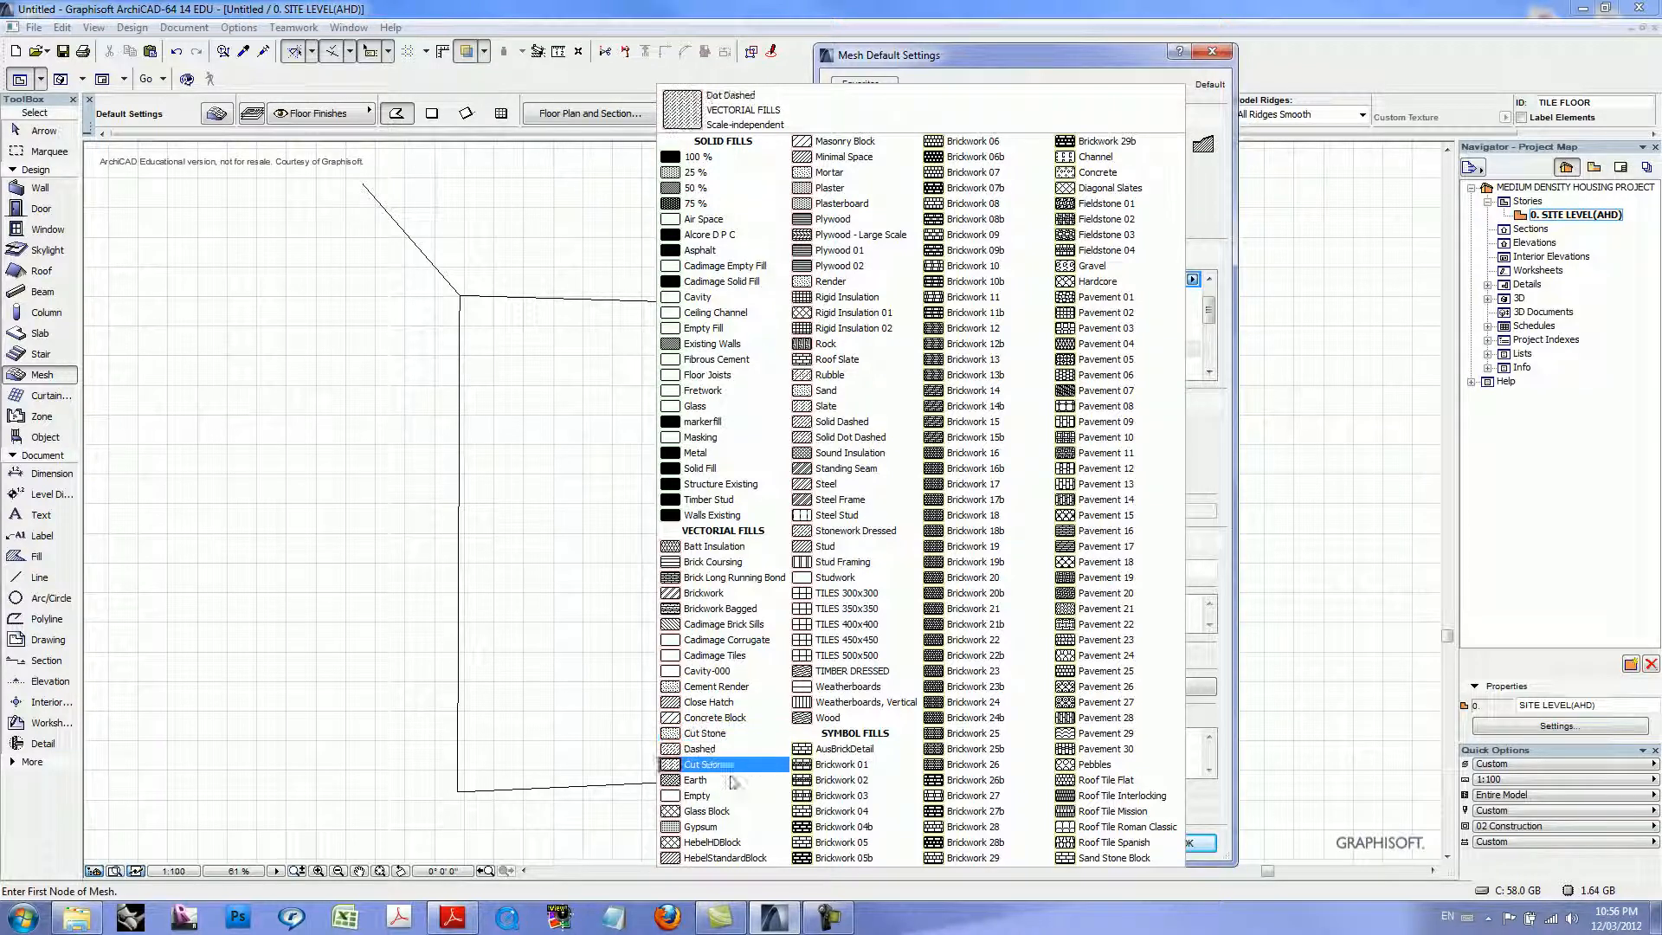
{"action": "left_click", "coordinate": [695, 781]}
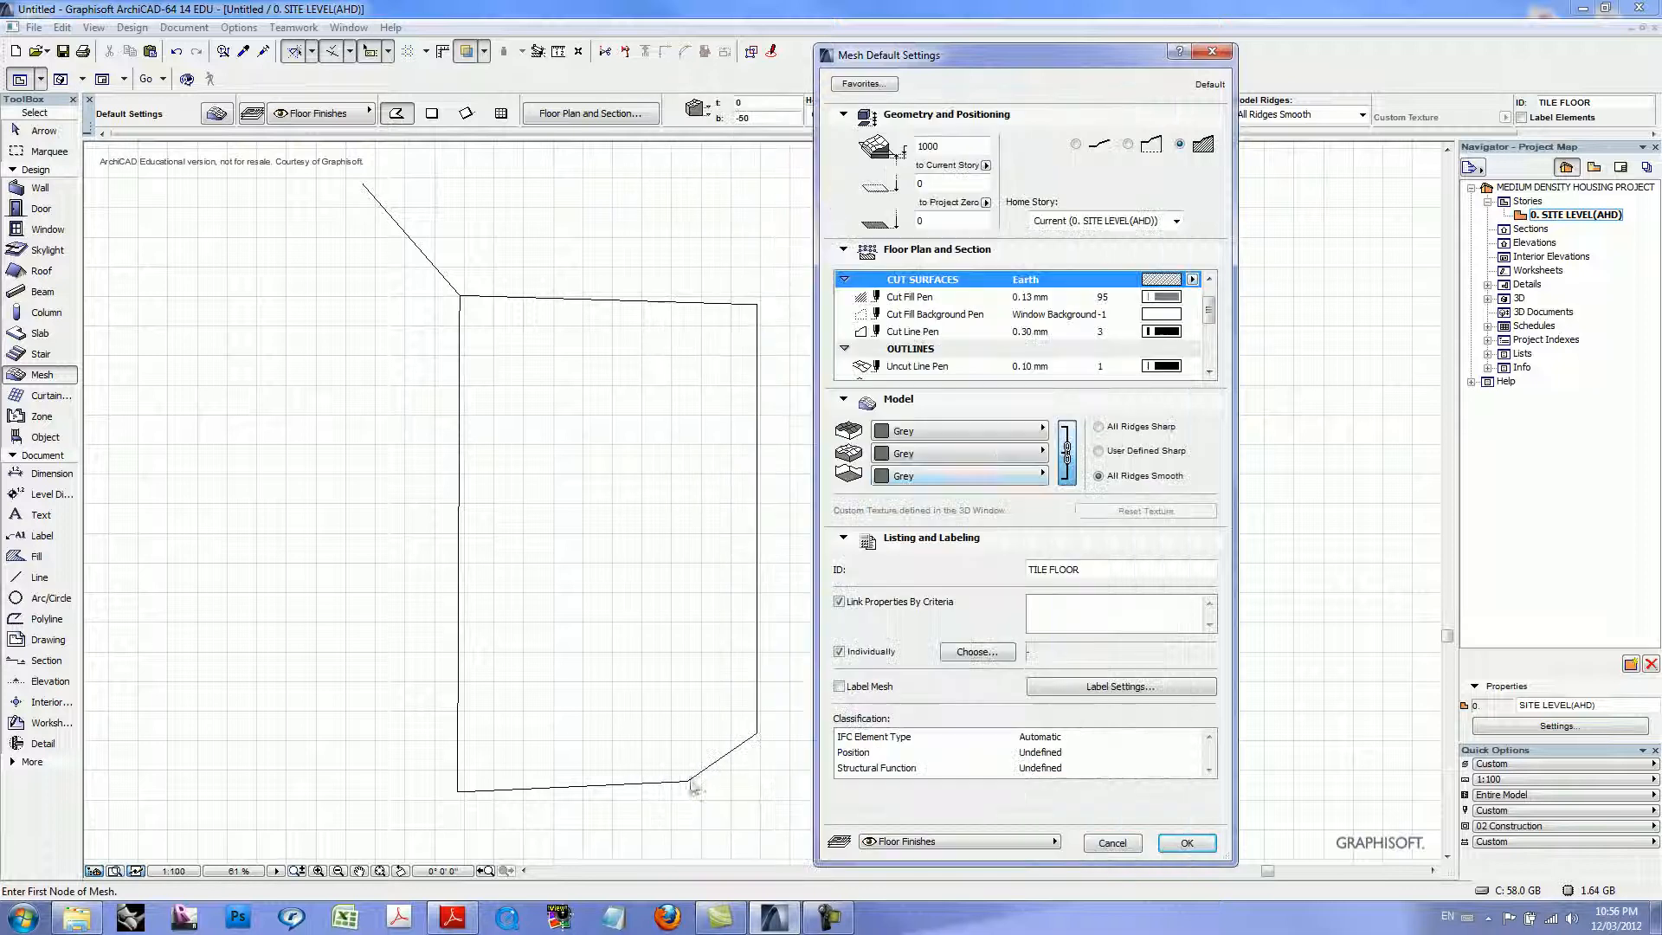
- Apply GRASS to the default mesh's top surface only, with materials unlinked, and assign the Site Existing layer
{"action": "left_click", "coordinate": [1004, 433]}
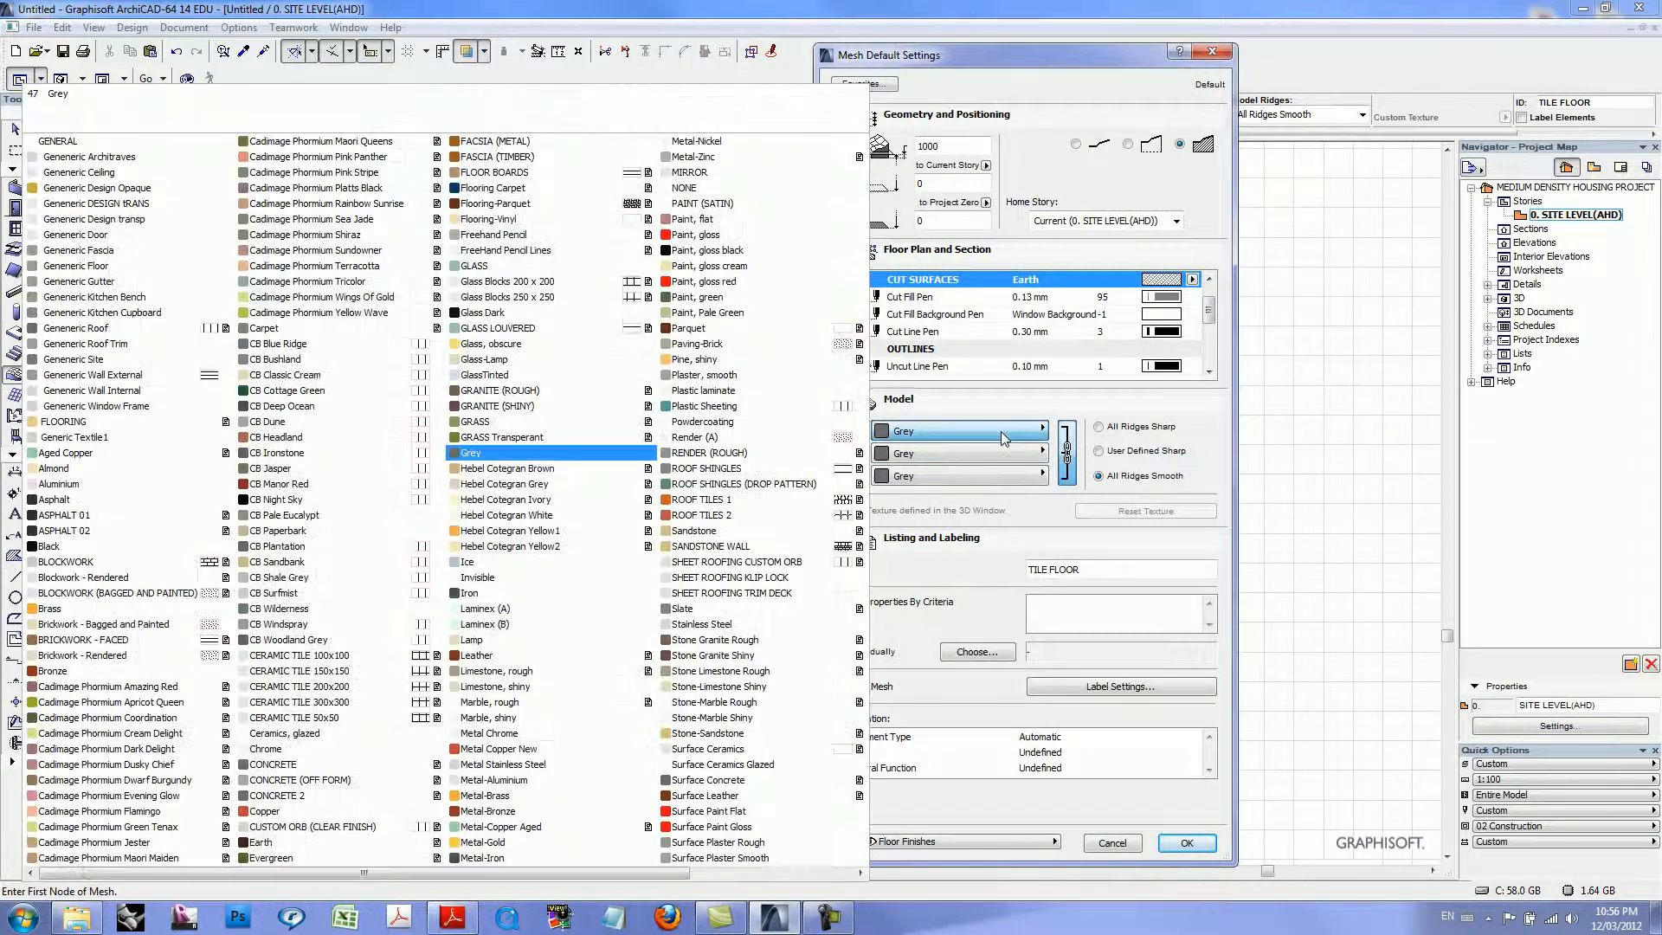
{"action": "left_click", "coordinate": [481, 423]}
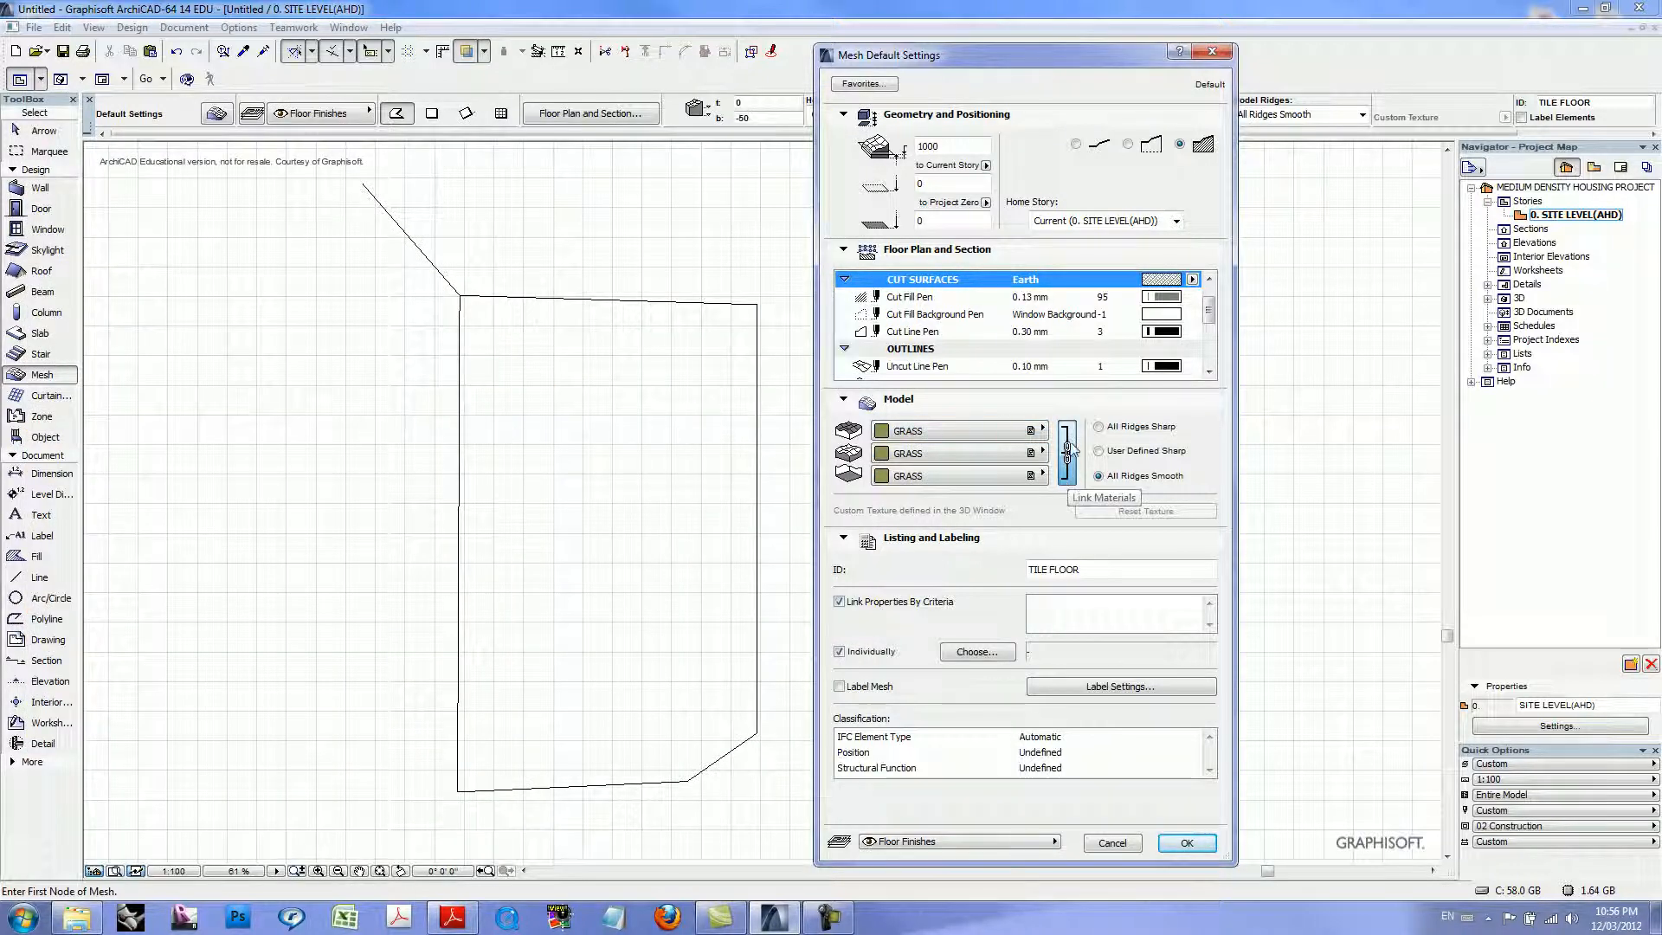
{"action": "left_click", "coordinate": [1067, 450]}
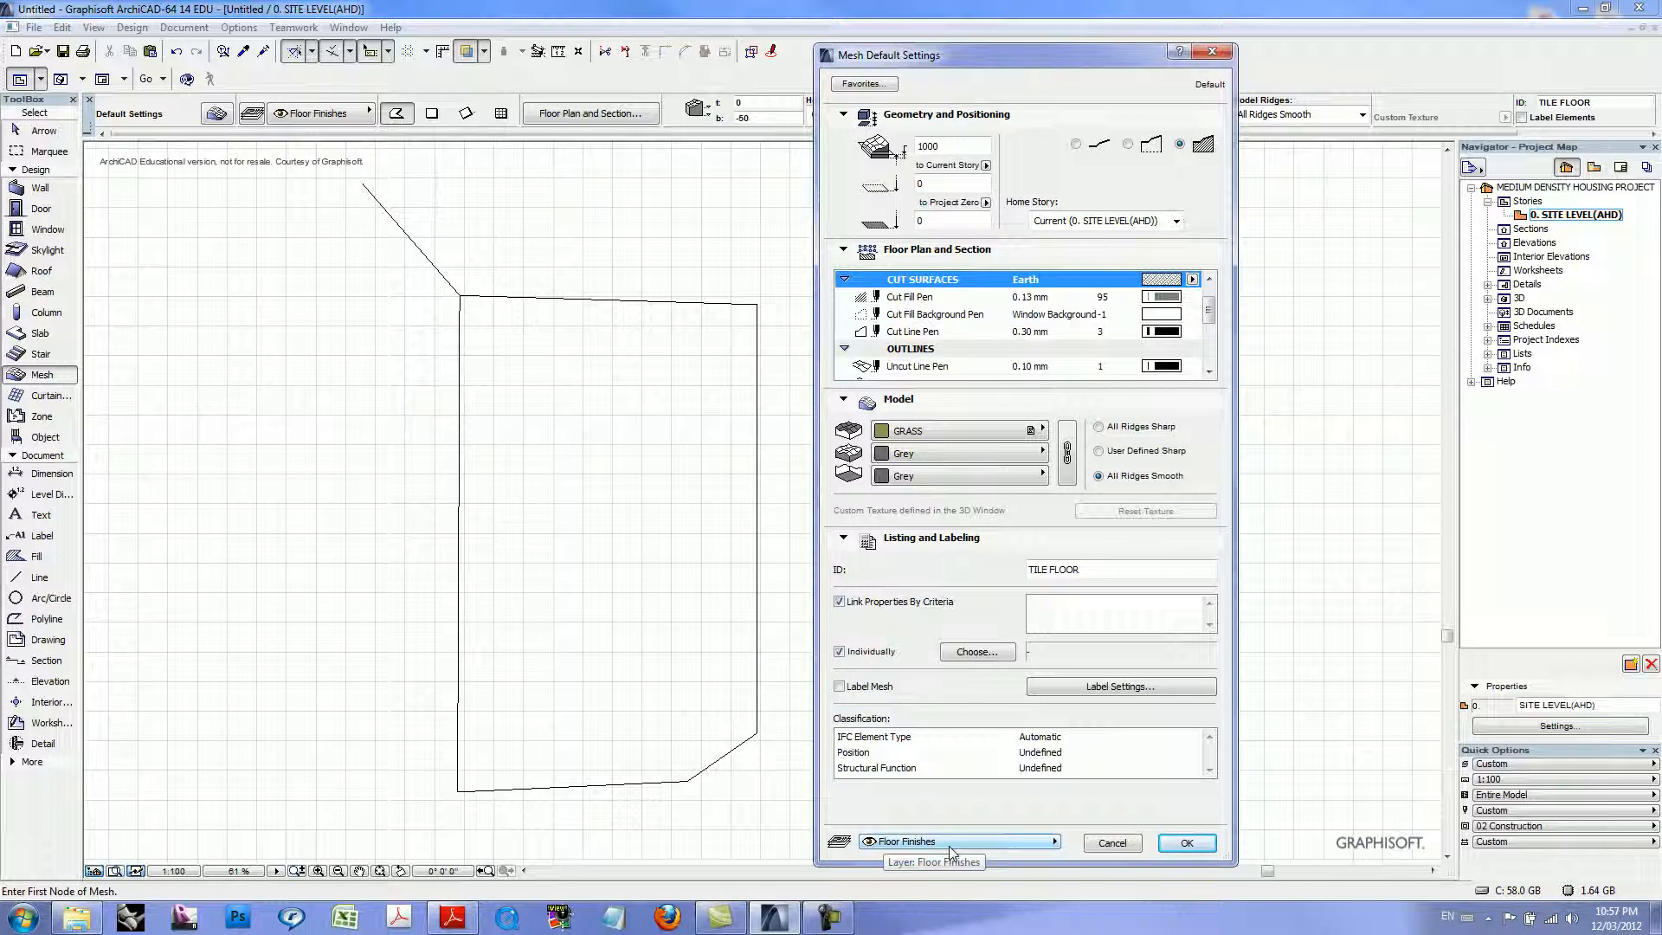
{"action": "left_click", "coordinate": [921, 848]}
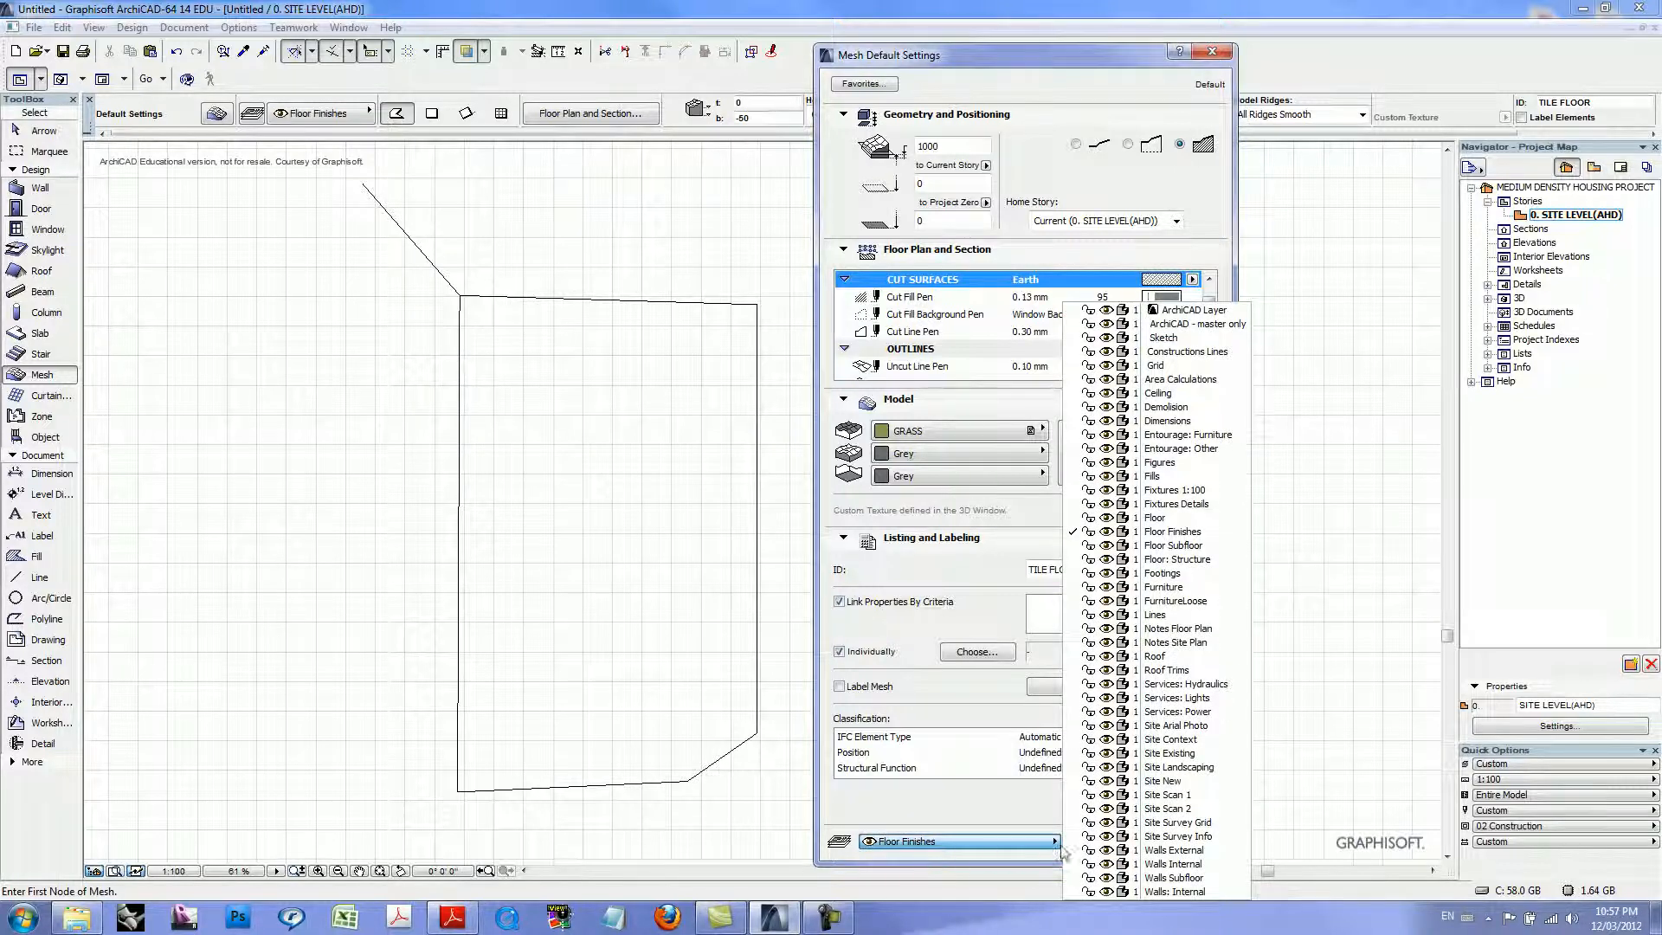
{"action": "left_click", "coordinate": [1193, 760]}
{"action": "left_click", "coordinate": [1193, 845]}
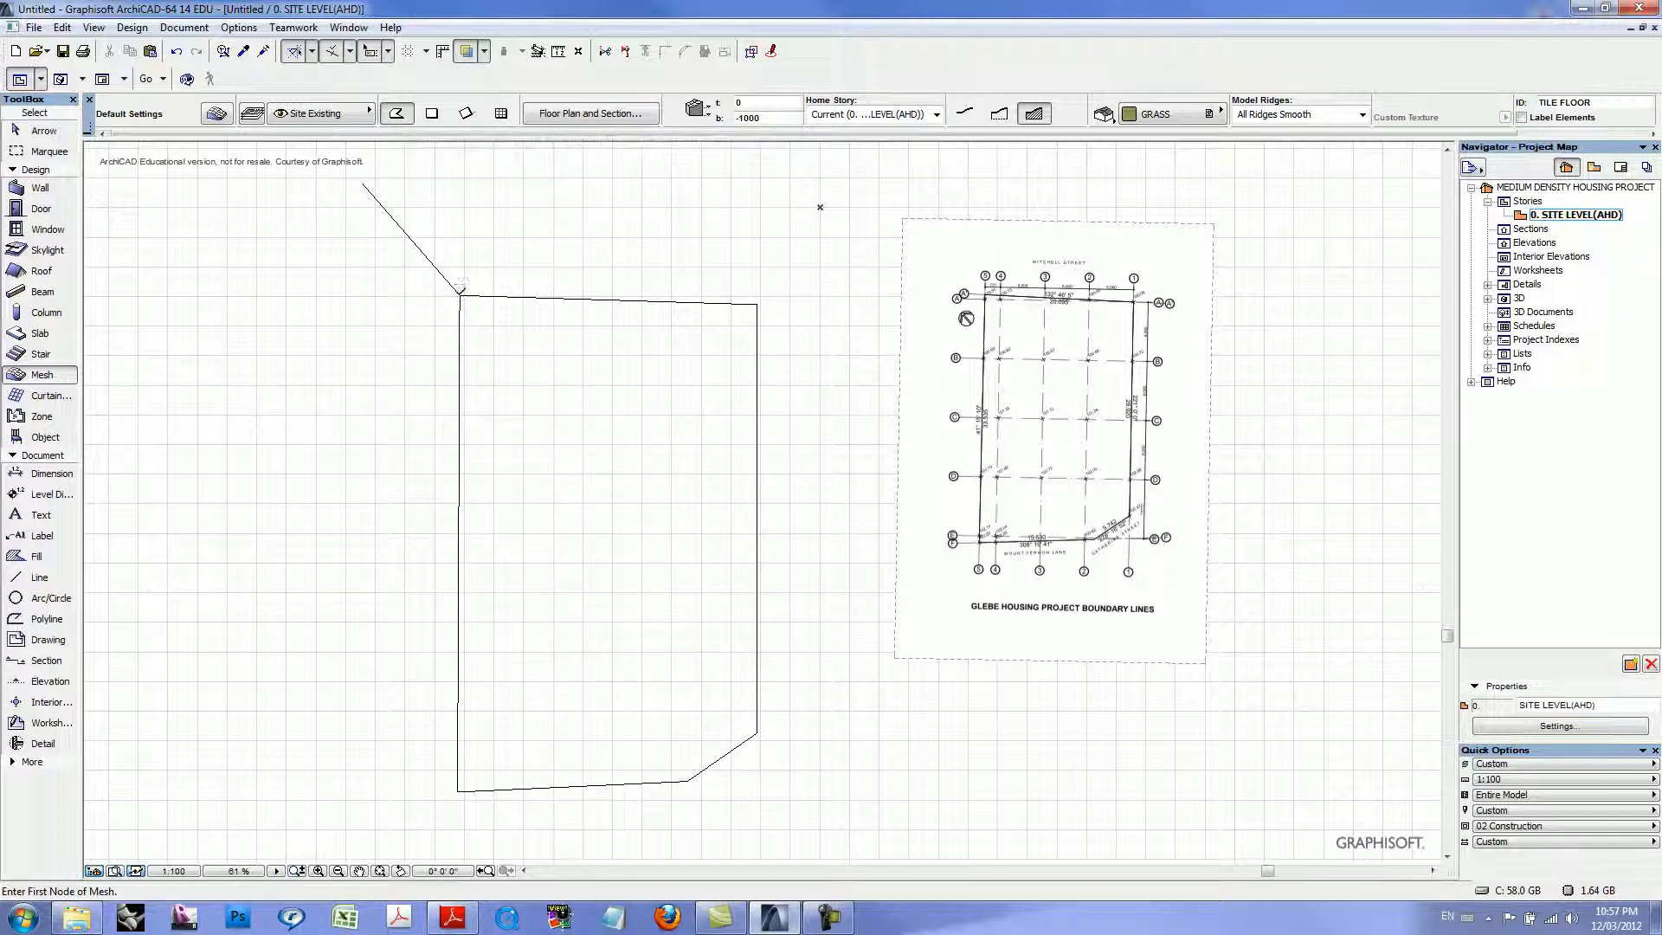
- Draw a polygonal mesh through all five corners of the site boundary and set its fill orientation
{"action": "left_click", "coordinate": [461, 294]}
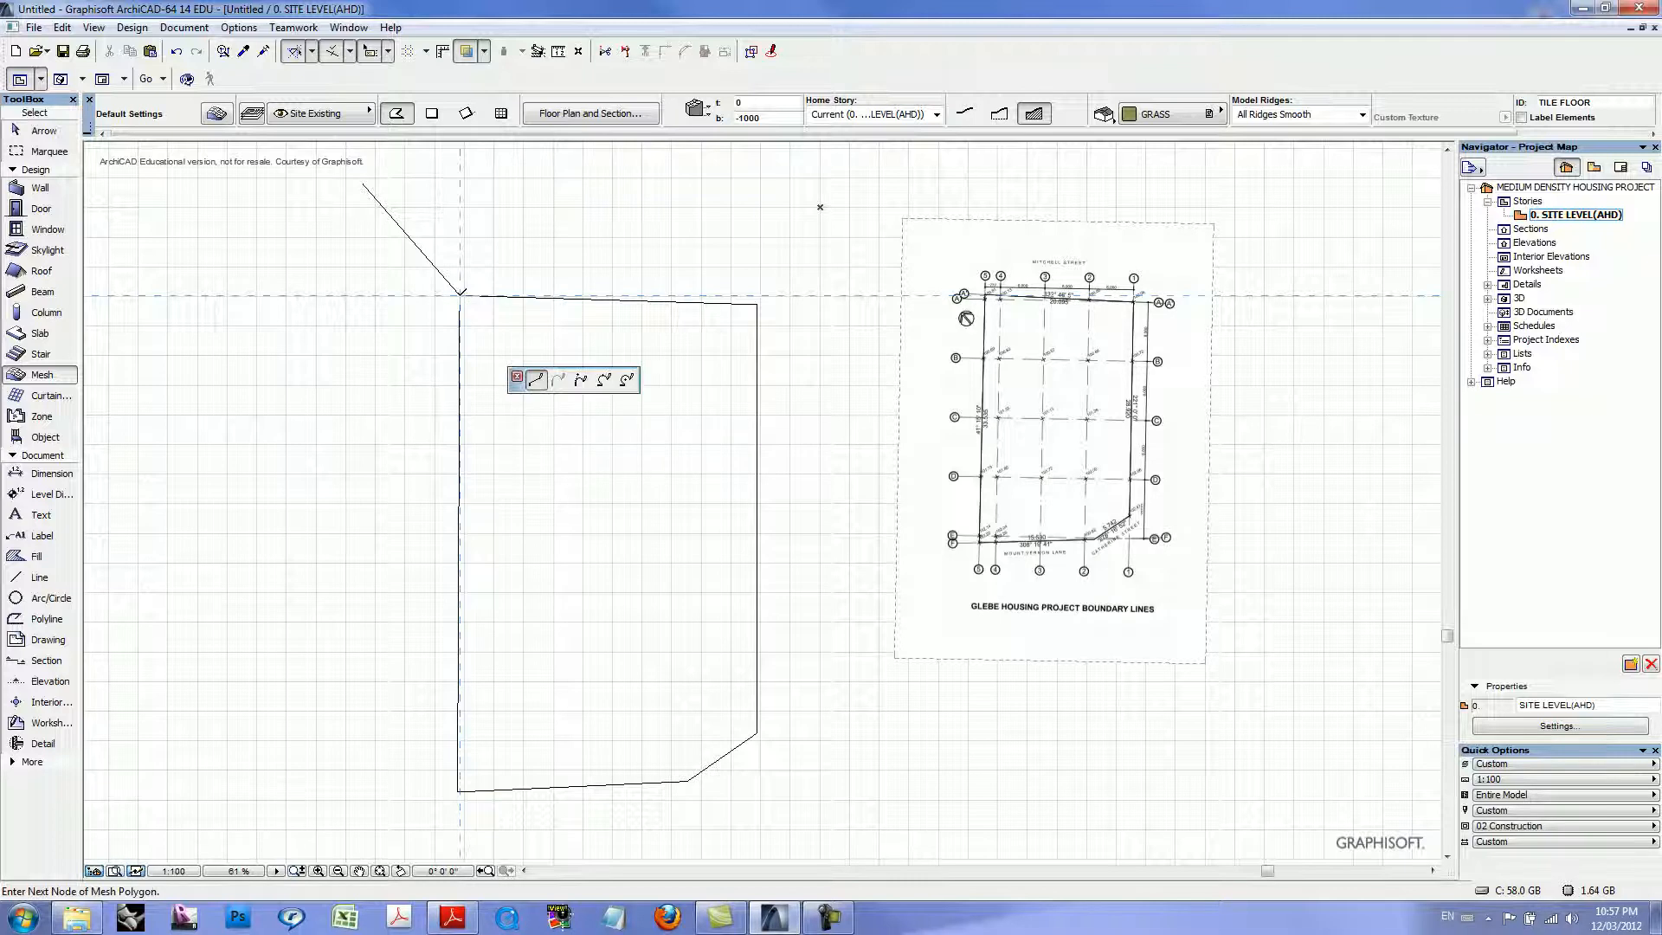
{"action": "left_click", "coordinate": [758, 302]}
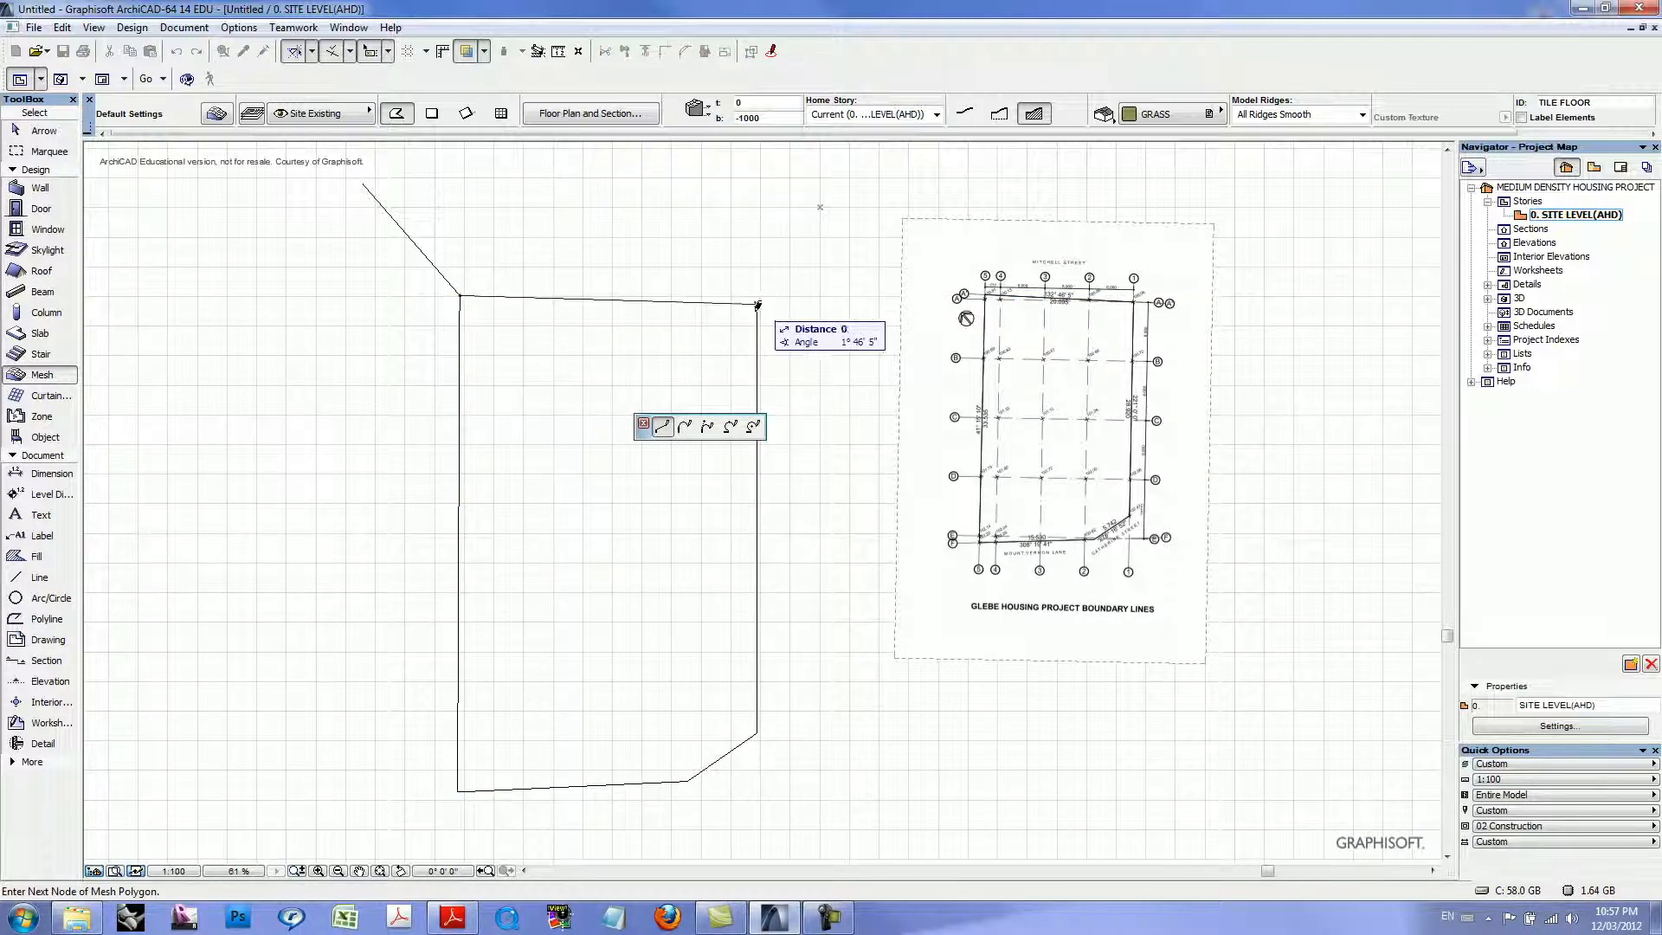
{"action": "left_click", "coordinate": [759, 732]}
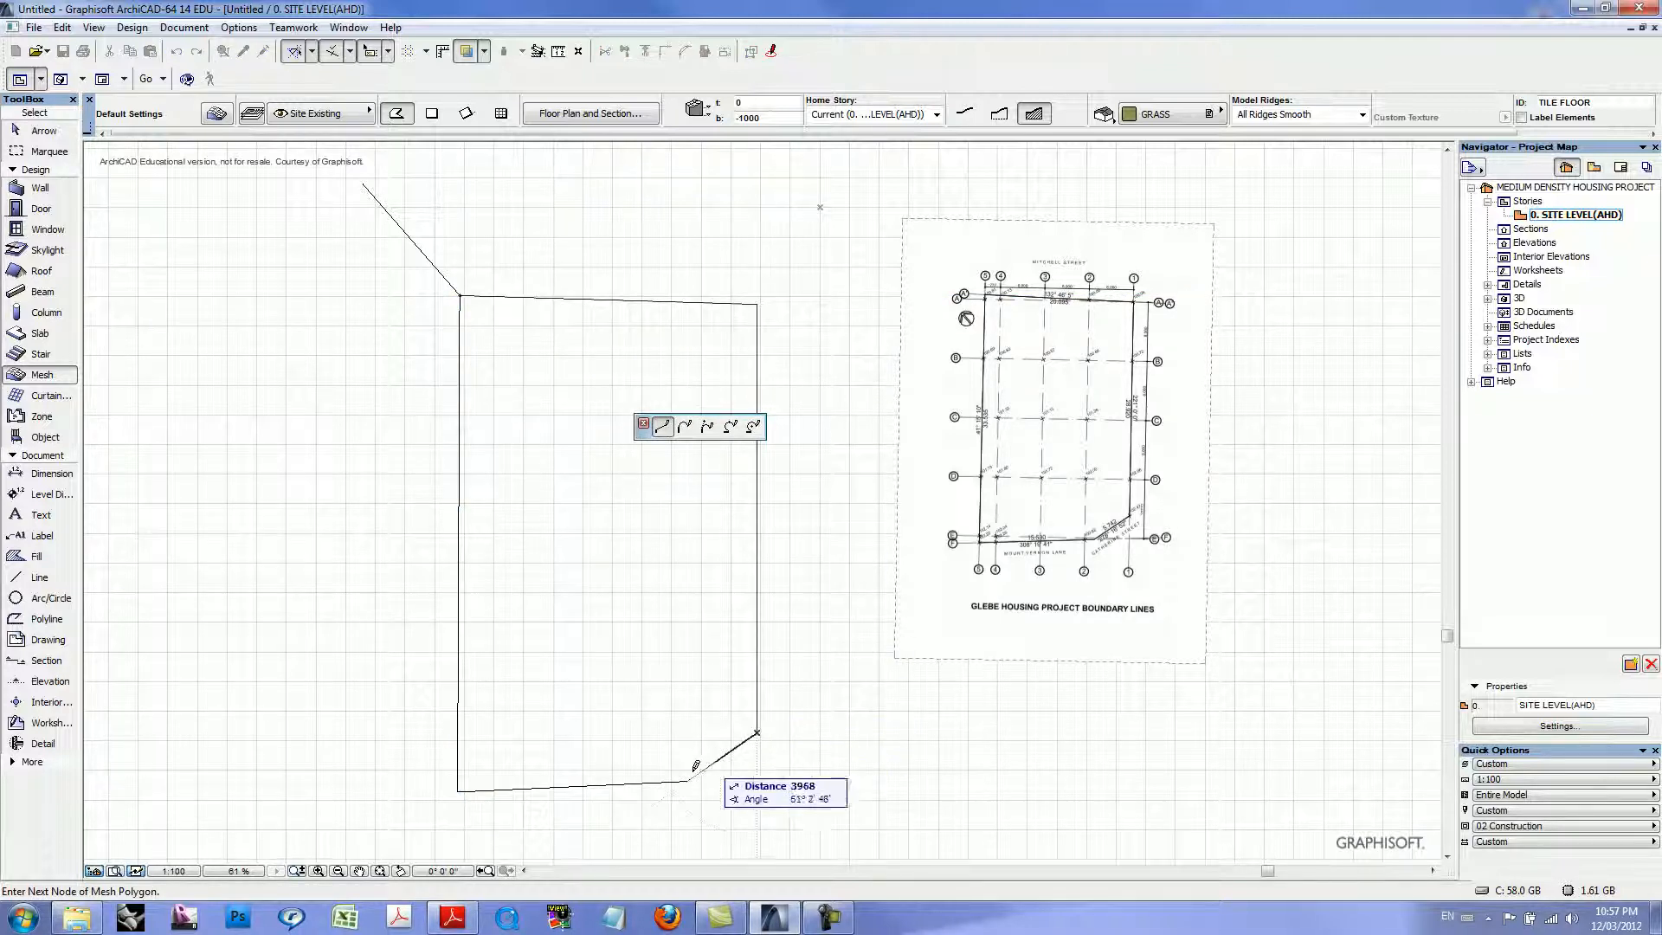
{"action": "left_click", "coordinate": [687, 780]}
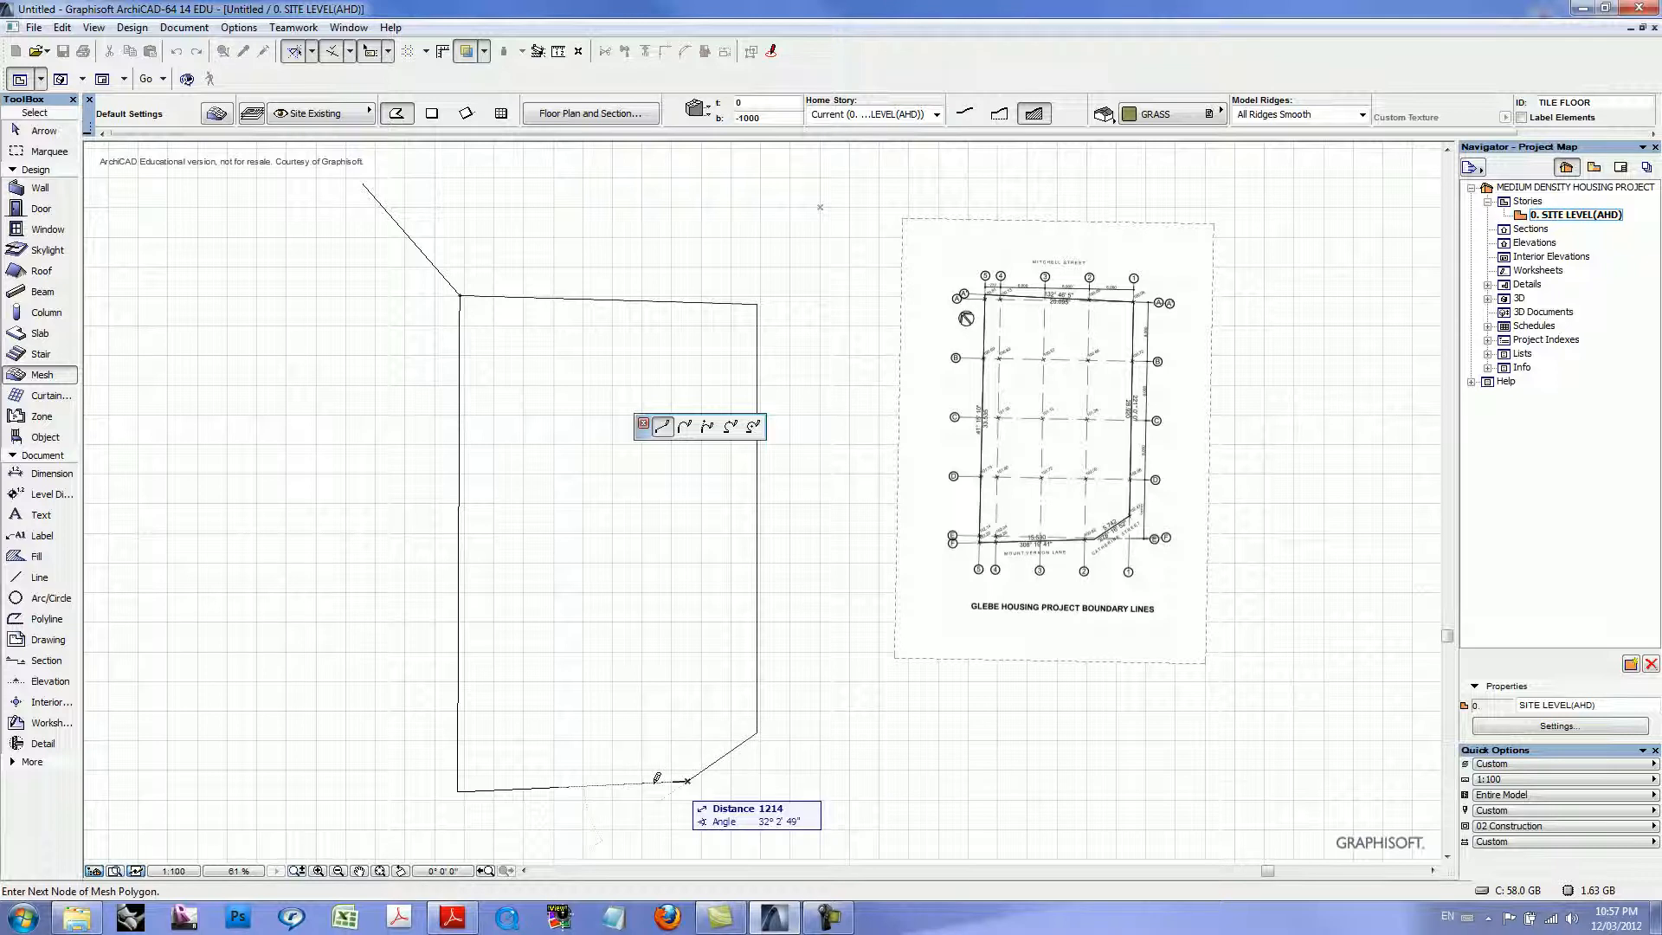
{"action": "left_click", "coordinate": [458, 789]}
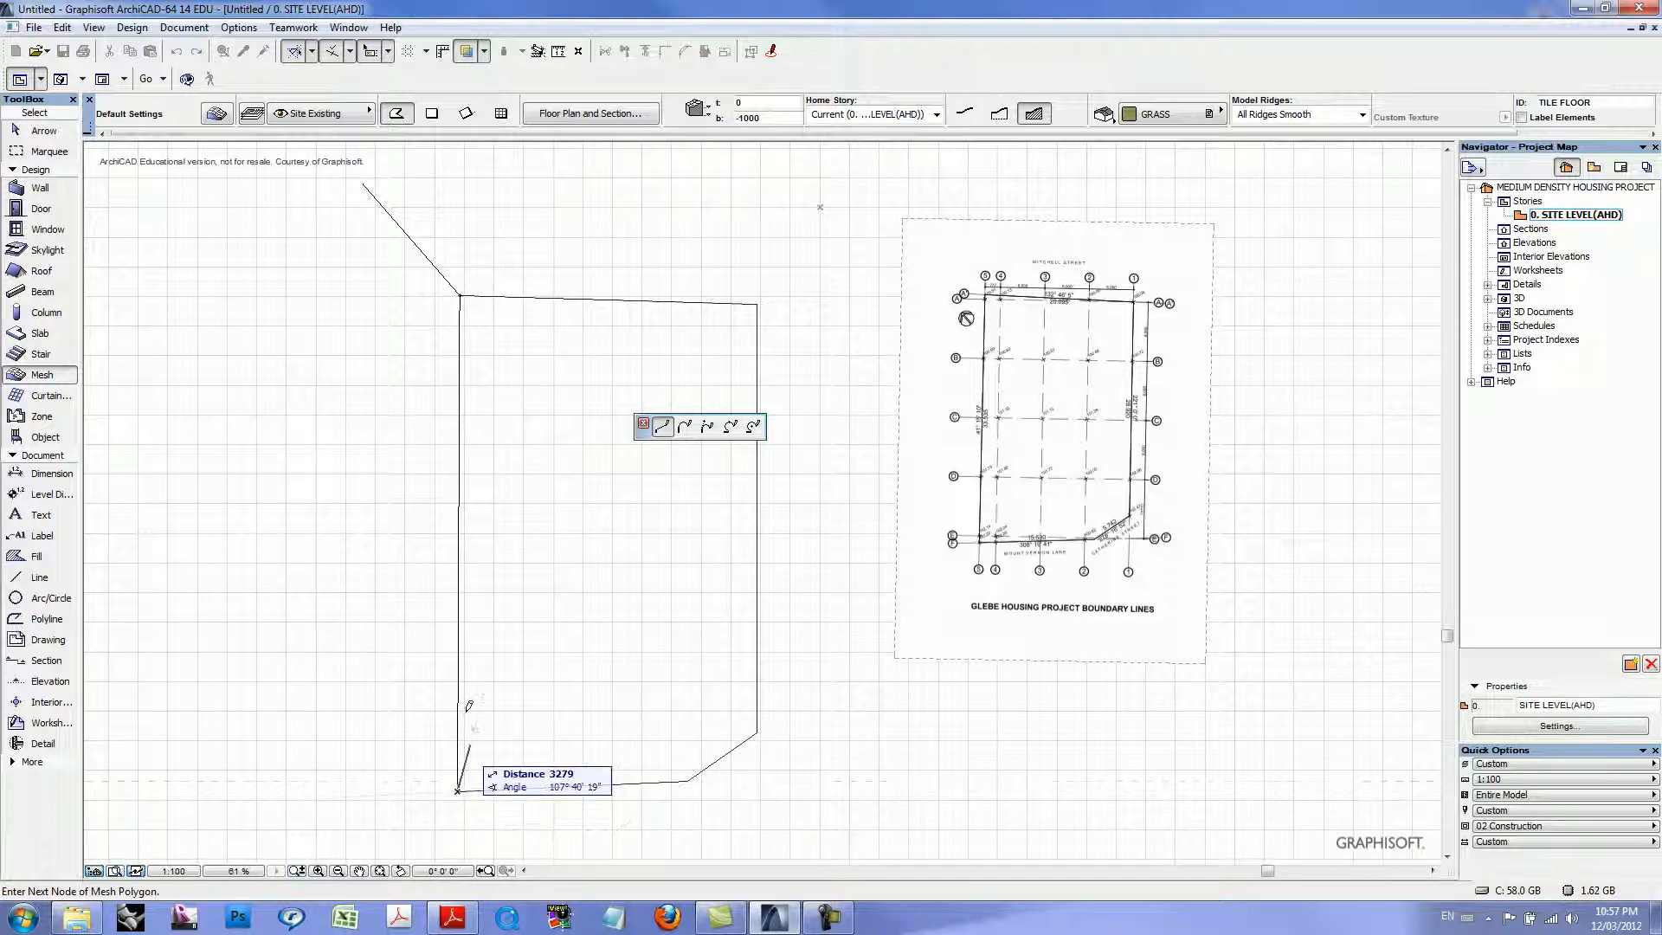
{"action": "left_click", "coordinate": [462, 294]}
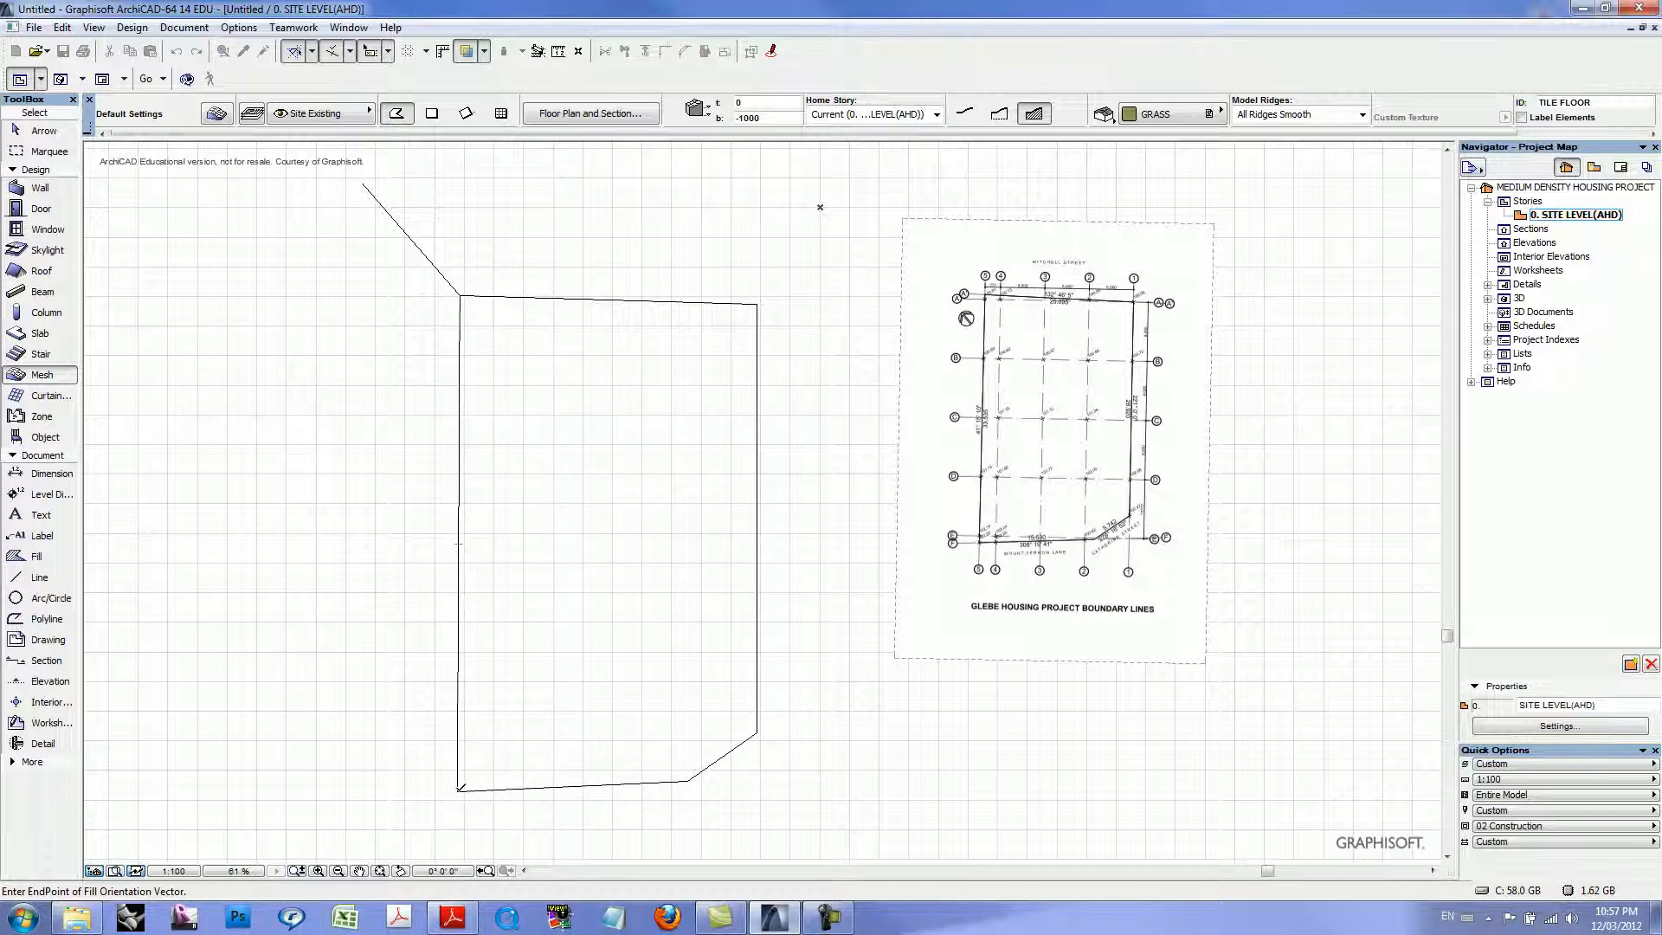
{"action": "left_click", "coordinate": [596, 648]}
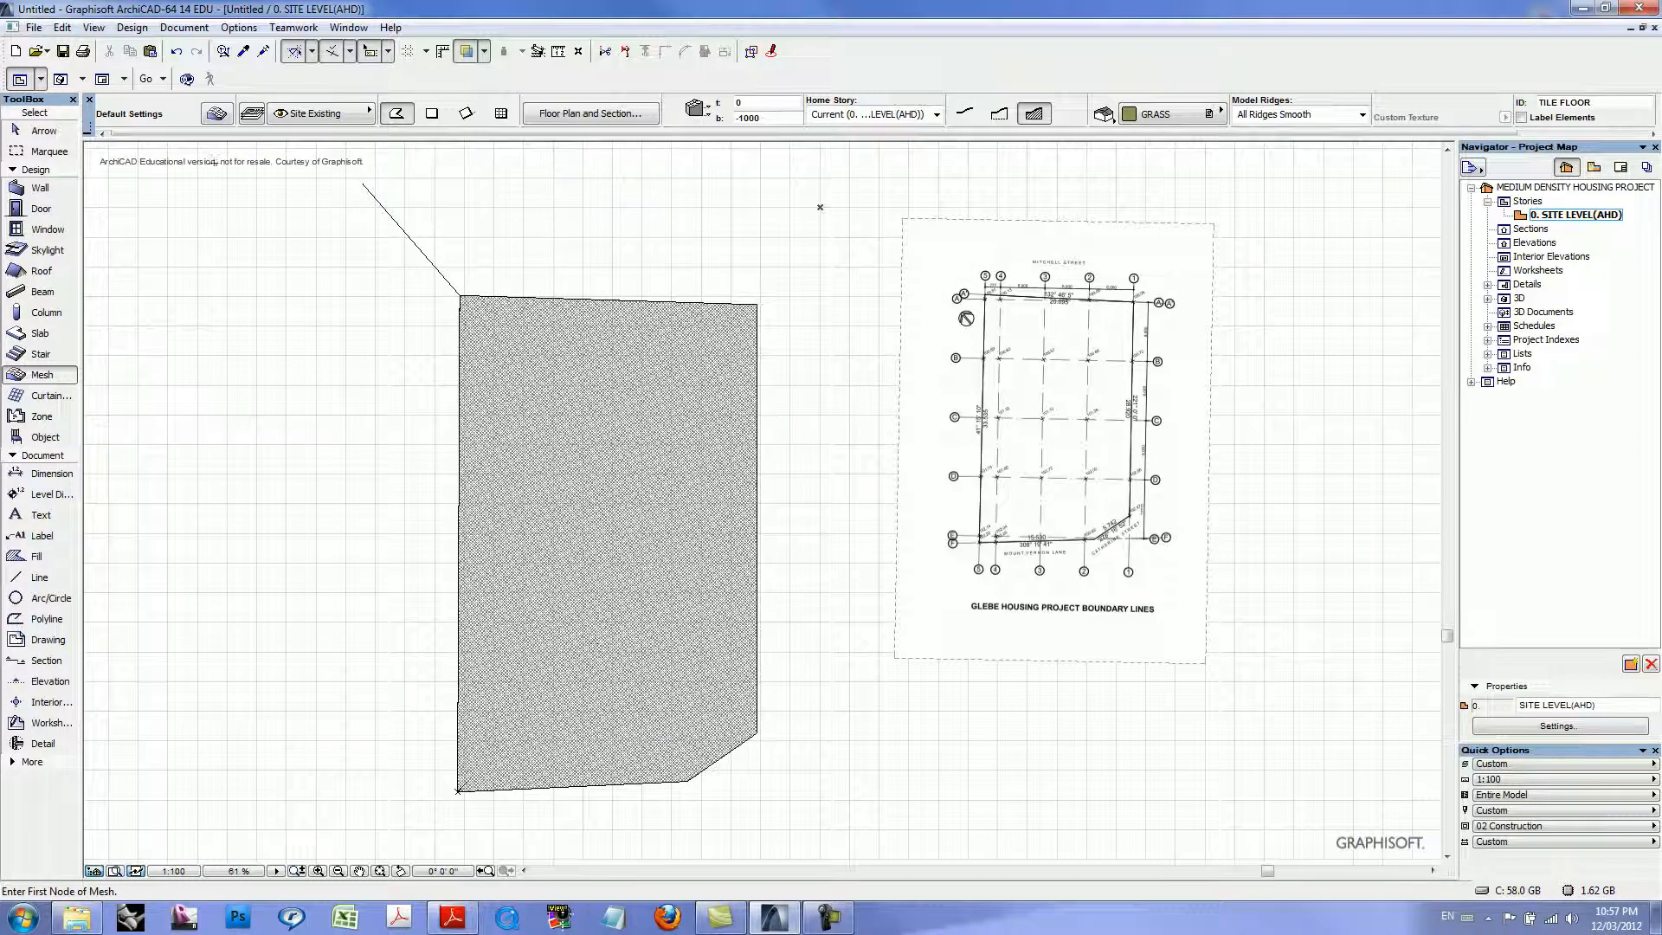
- Turn off the cover fill of the site mesh in its selection settings
{"action": "left_click", "coordinate": [39, 130]}
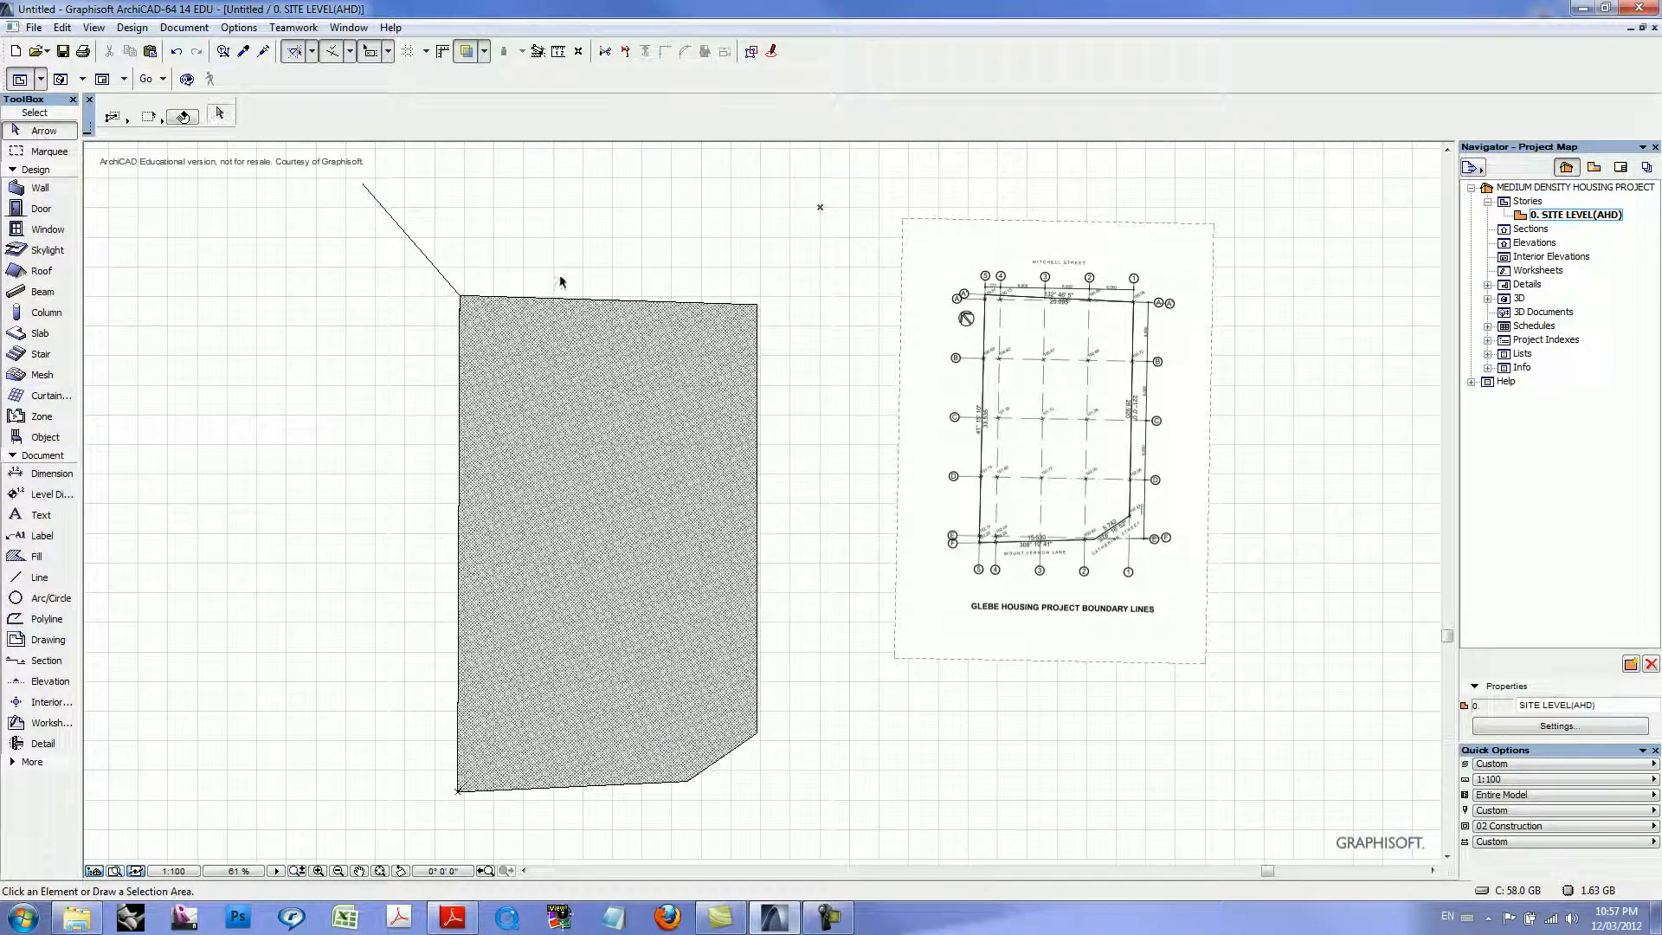
{"action": "left_click", "coordinate": [762, 435]}
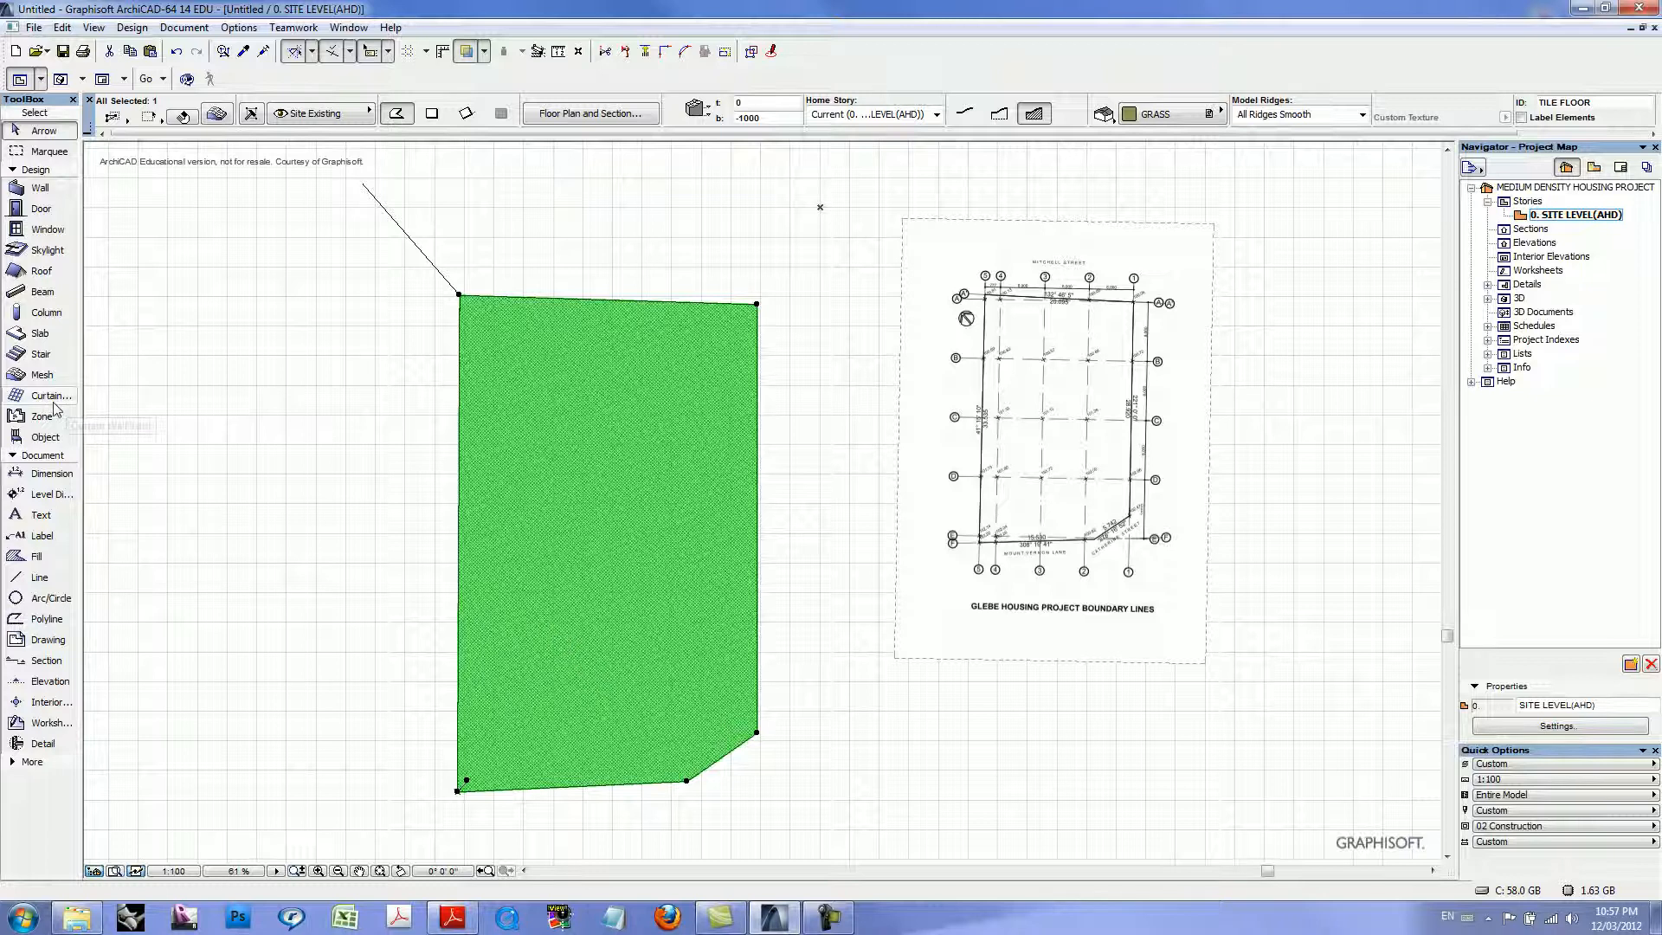
{"action": "double_click", "coordinate": [42, 374]}
{"action": "left_click_drag", "start_coordinate": [1209, 324], "coordinate": [1210, 358]}
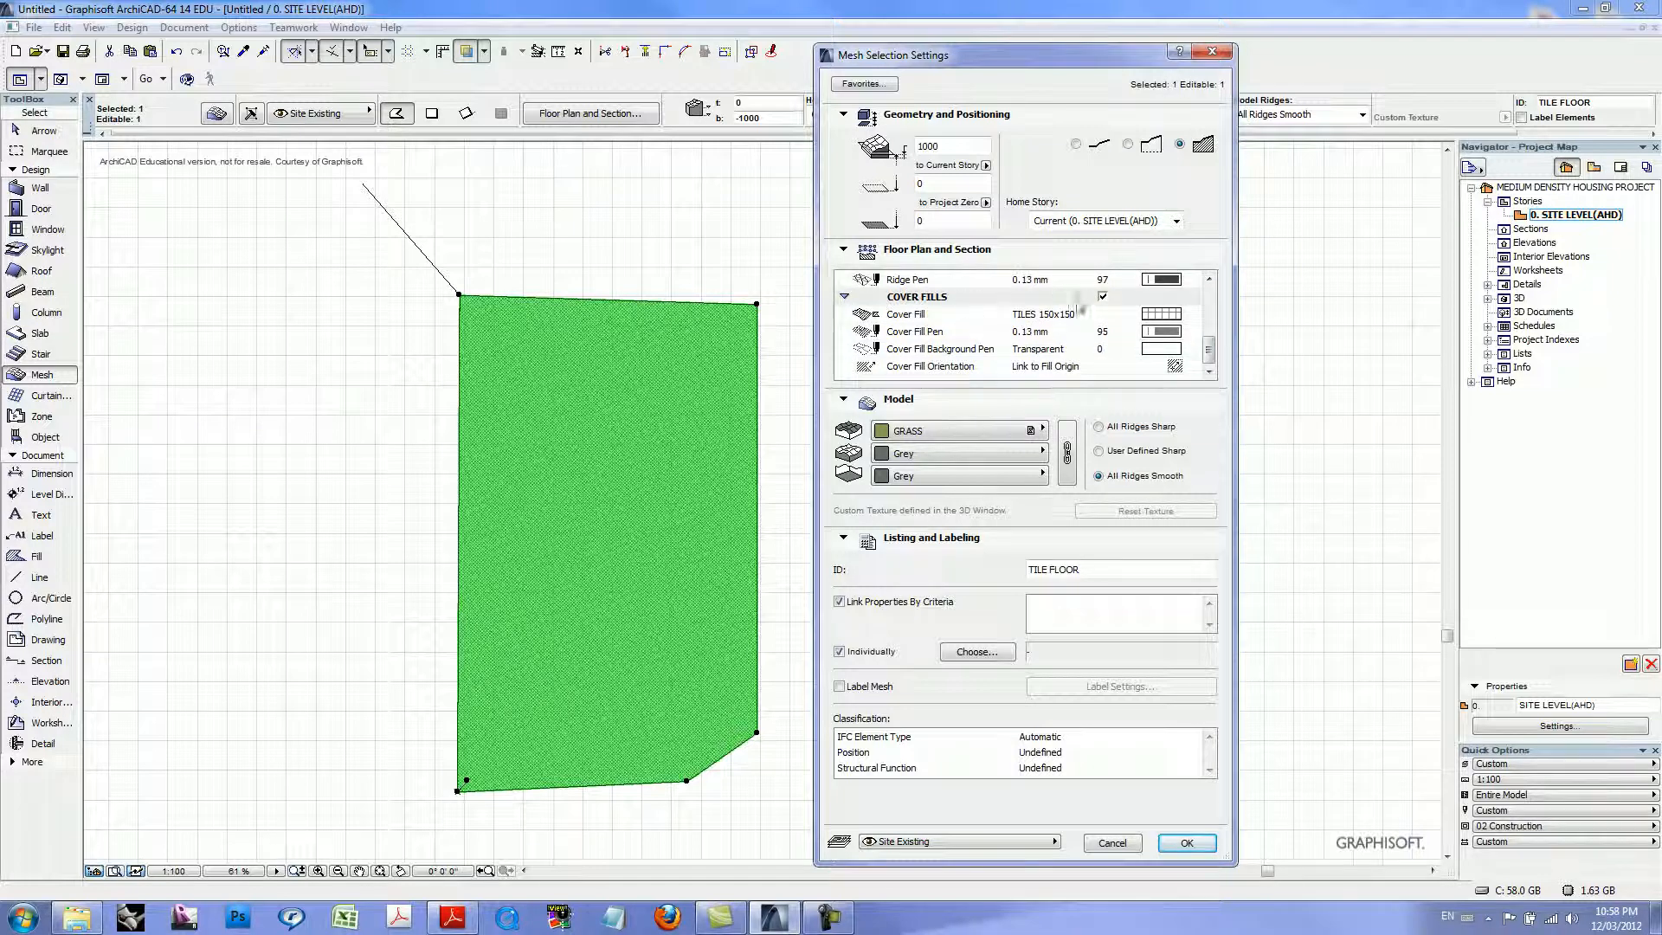
{"action": "left_click", "coordinate": [1104, 299]}
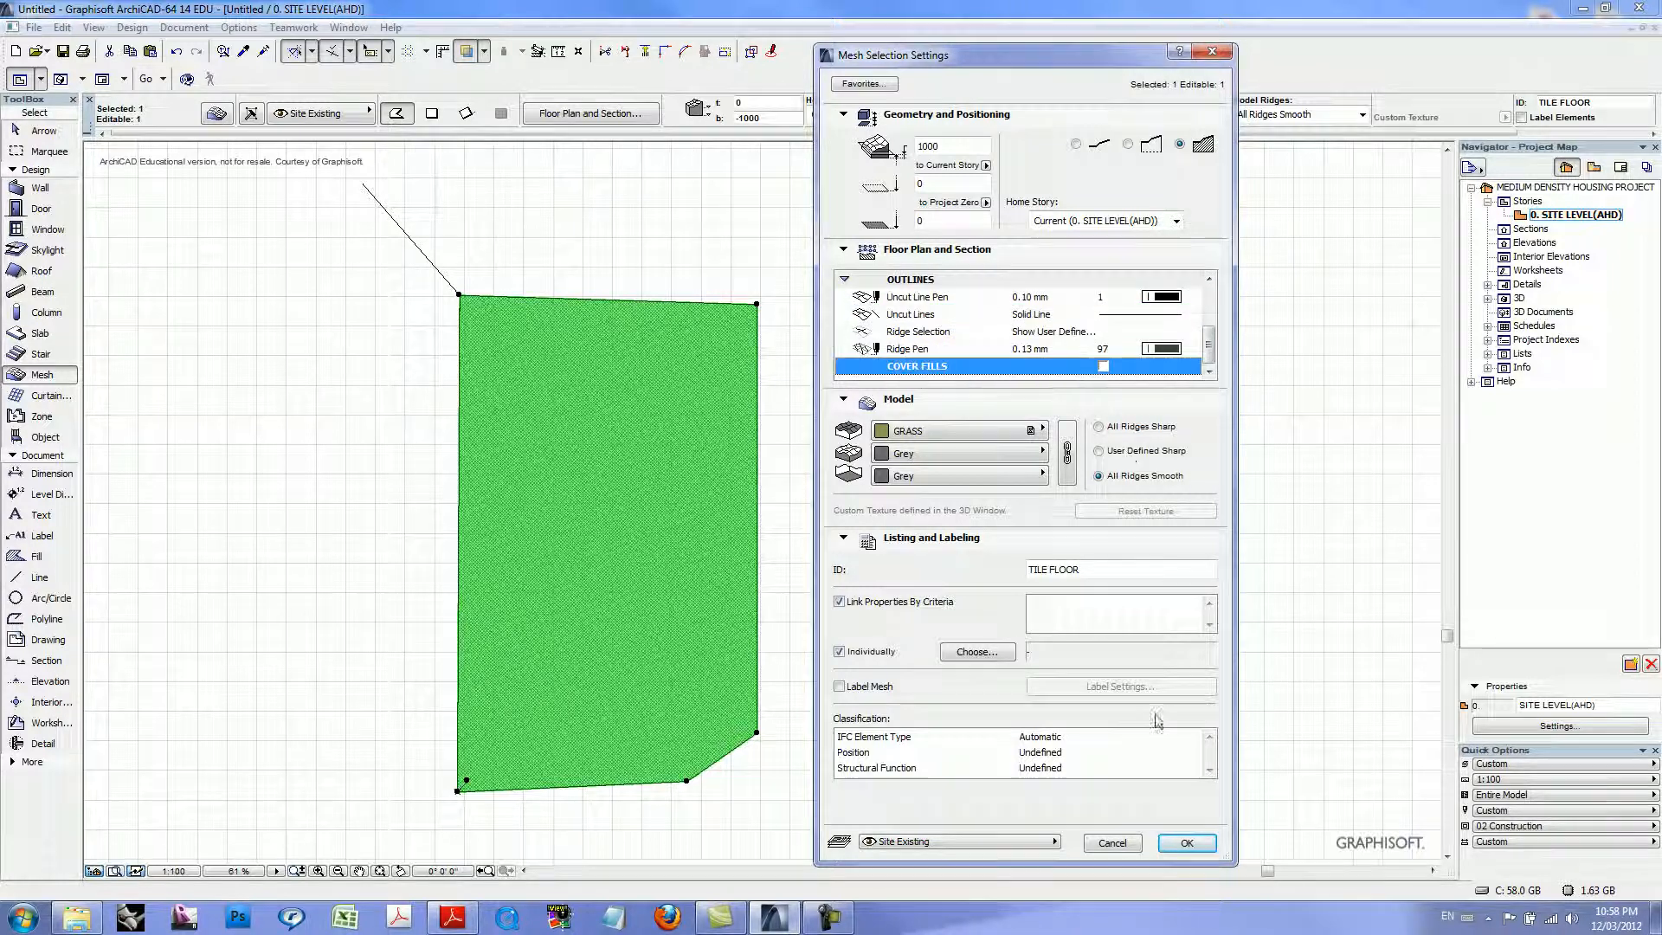
{"action": "left_click", "coordinate": [1187, 842]}
{"action": "left_click", "coordinate": [40, 130]}
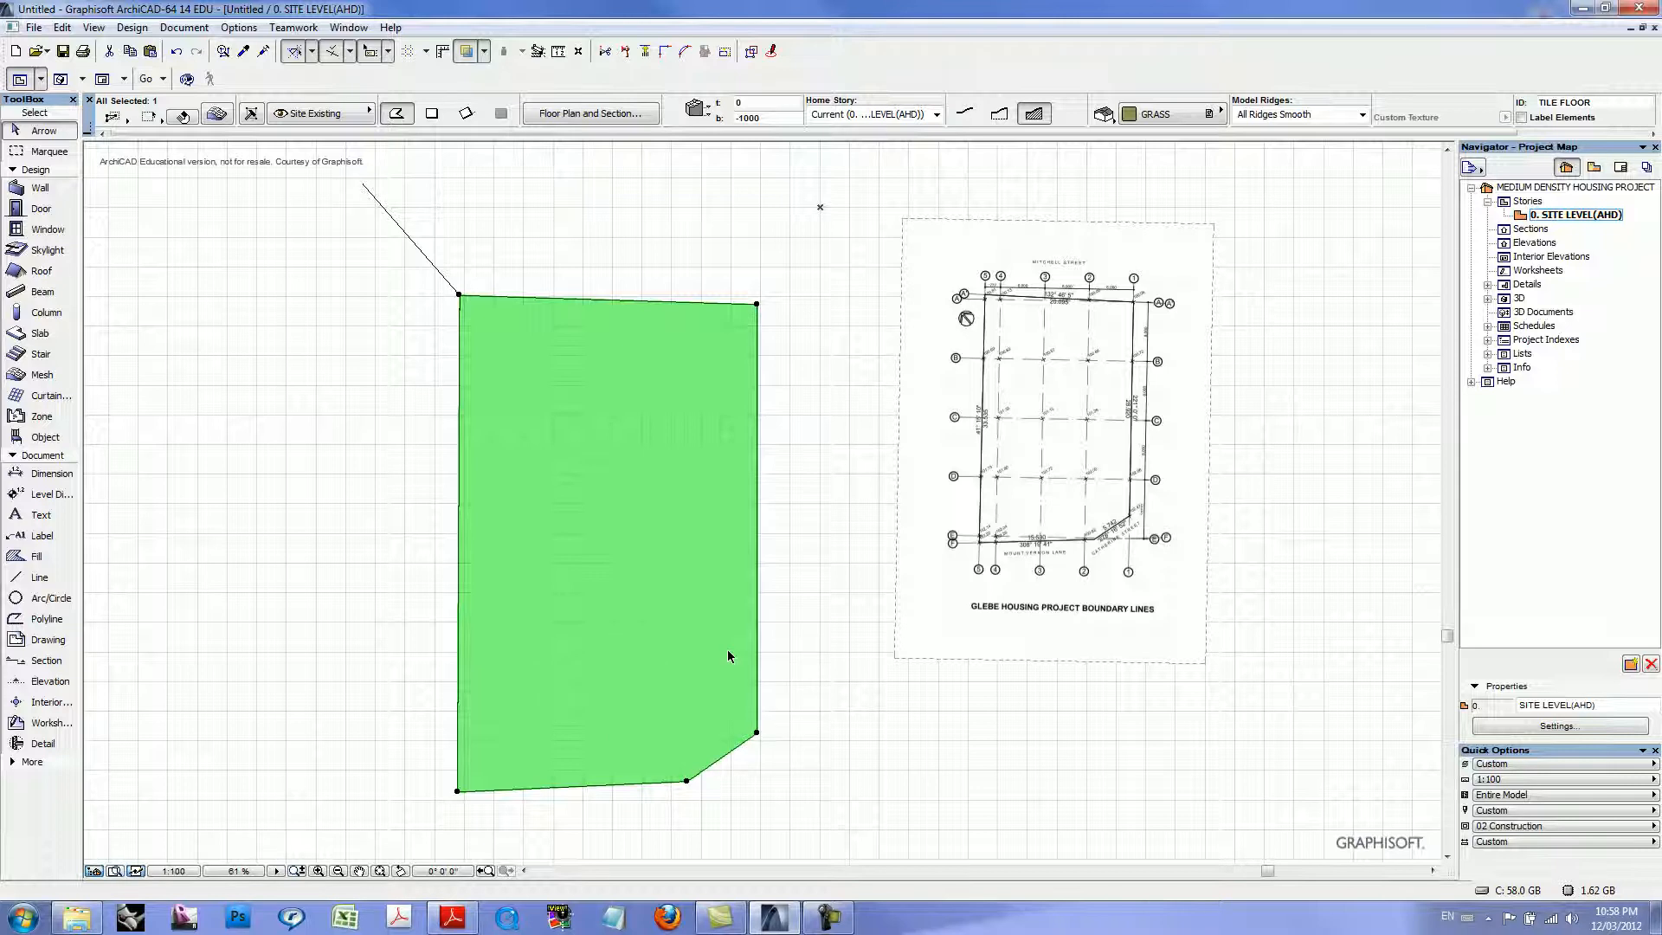
- Show the site mesh in the 3D window and inspect it from the side and above
{"action": "key", "text": "F3"}
{"action": "key", "text": "o"}
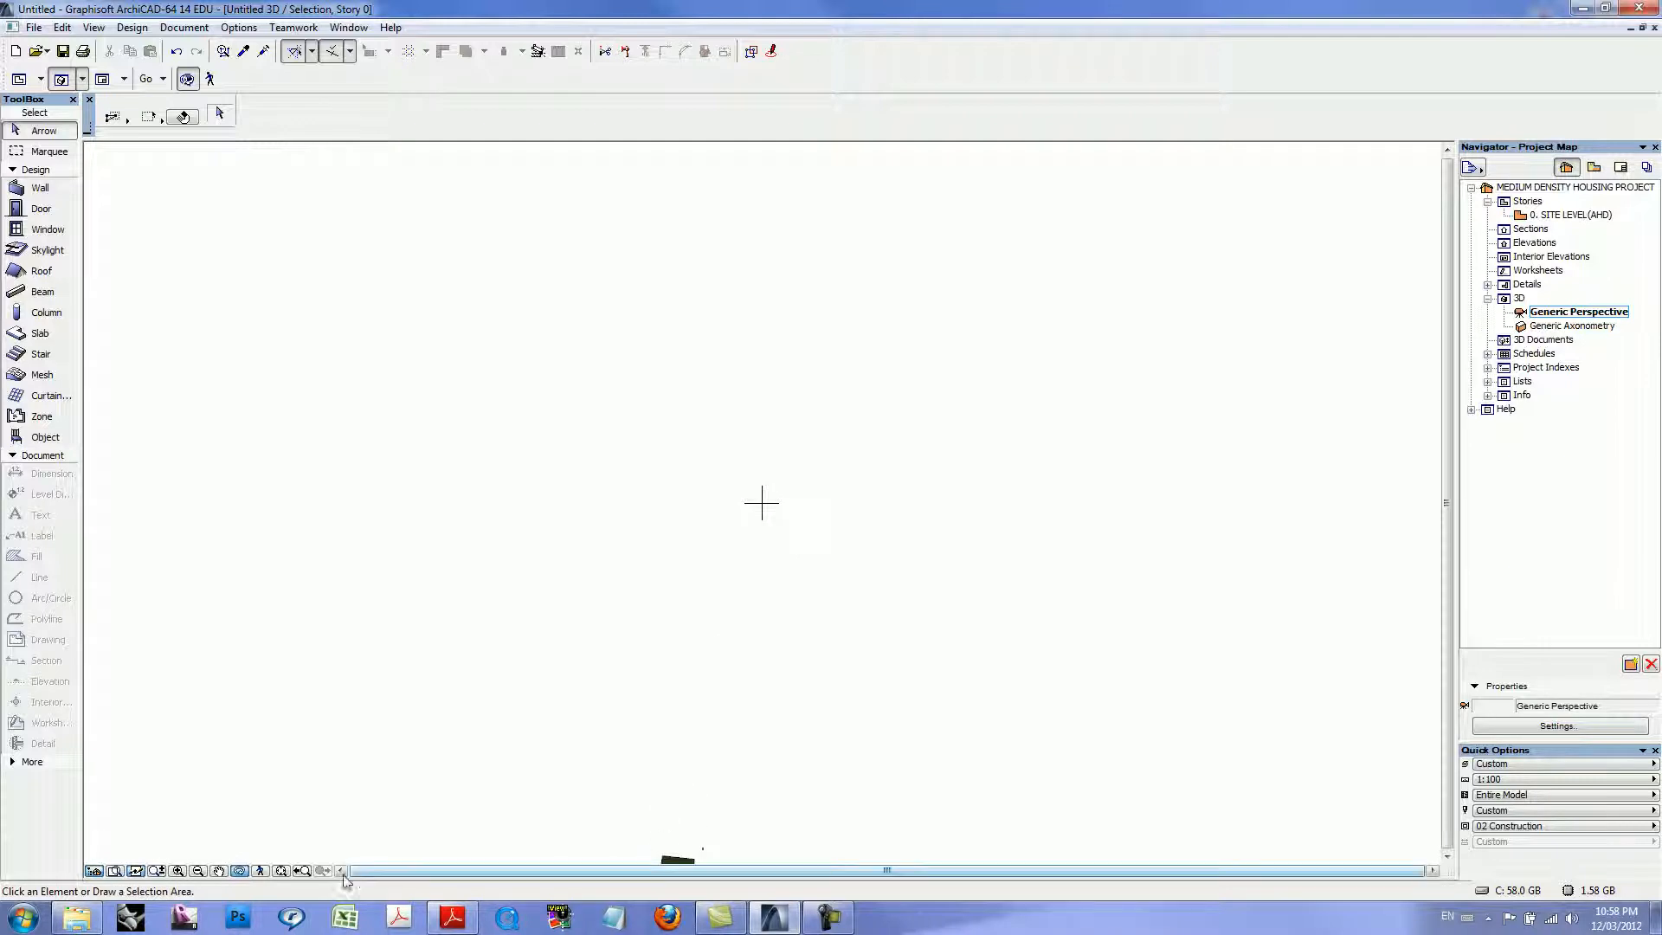
{"action": "left_click", "coordinate": [281, 871]}
{"action": "left_click_drag", "start_coordinate": [919, 661], "coordinate": [873, 454]}
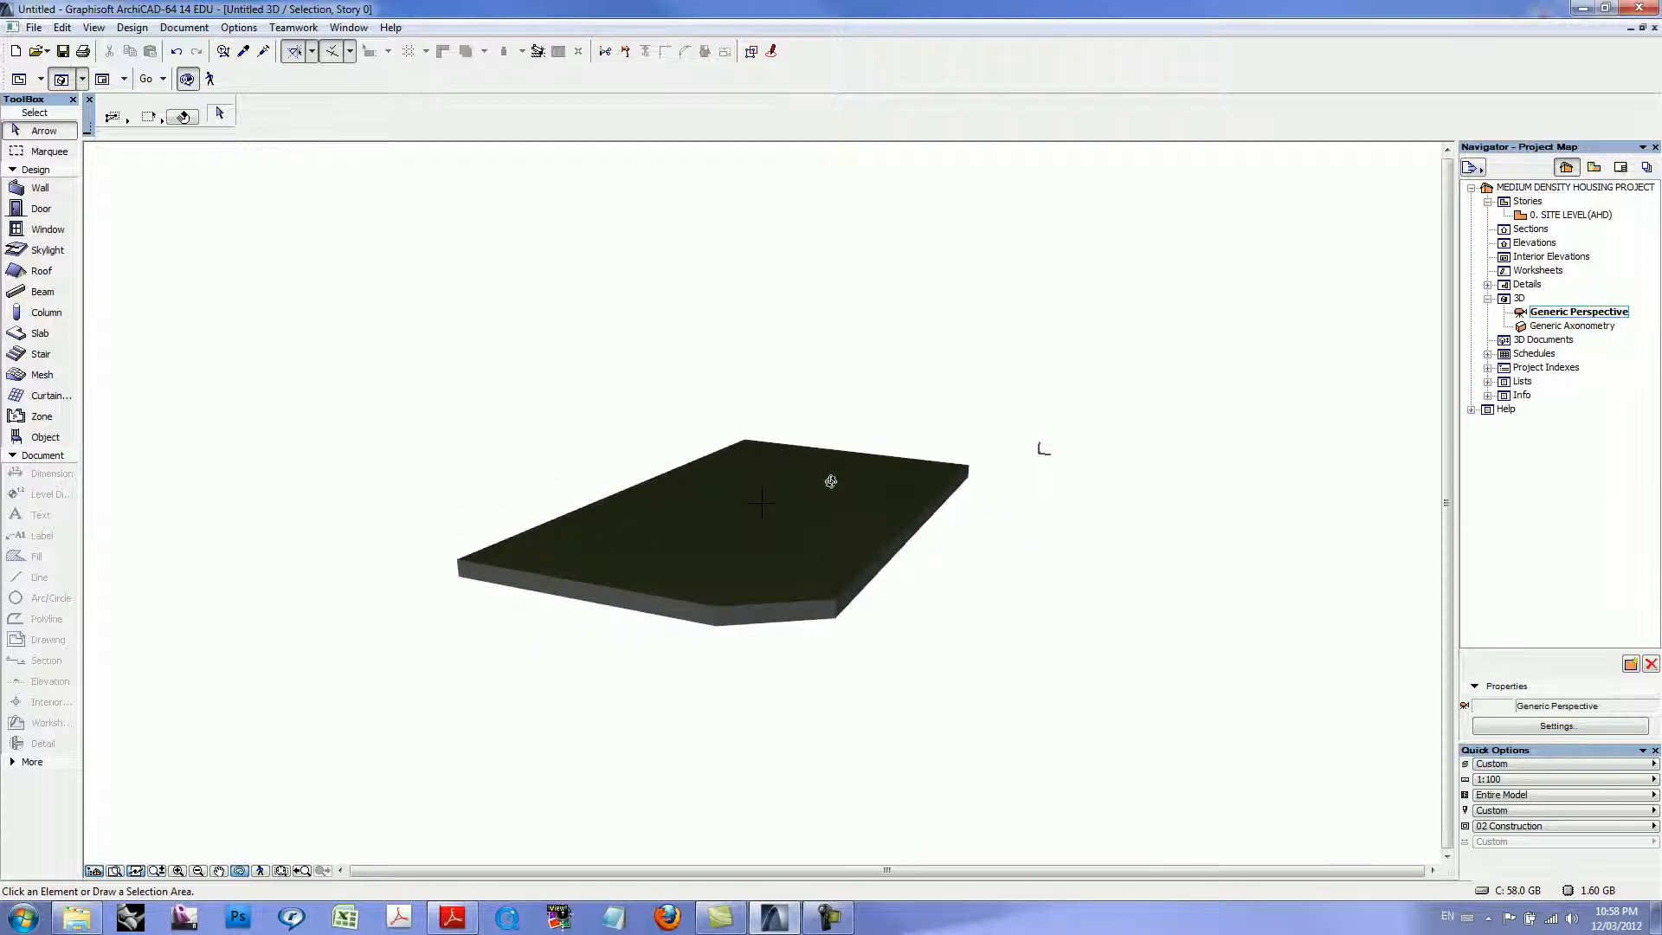
{"action": "left_click_drag", "start_coordinate": [822, 507], "coordinate": [835, 681]}
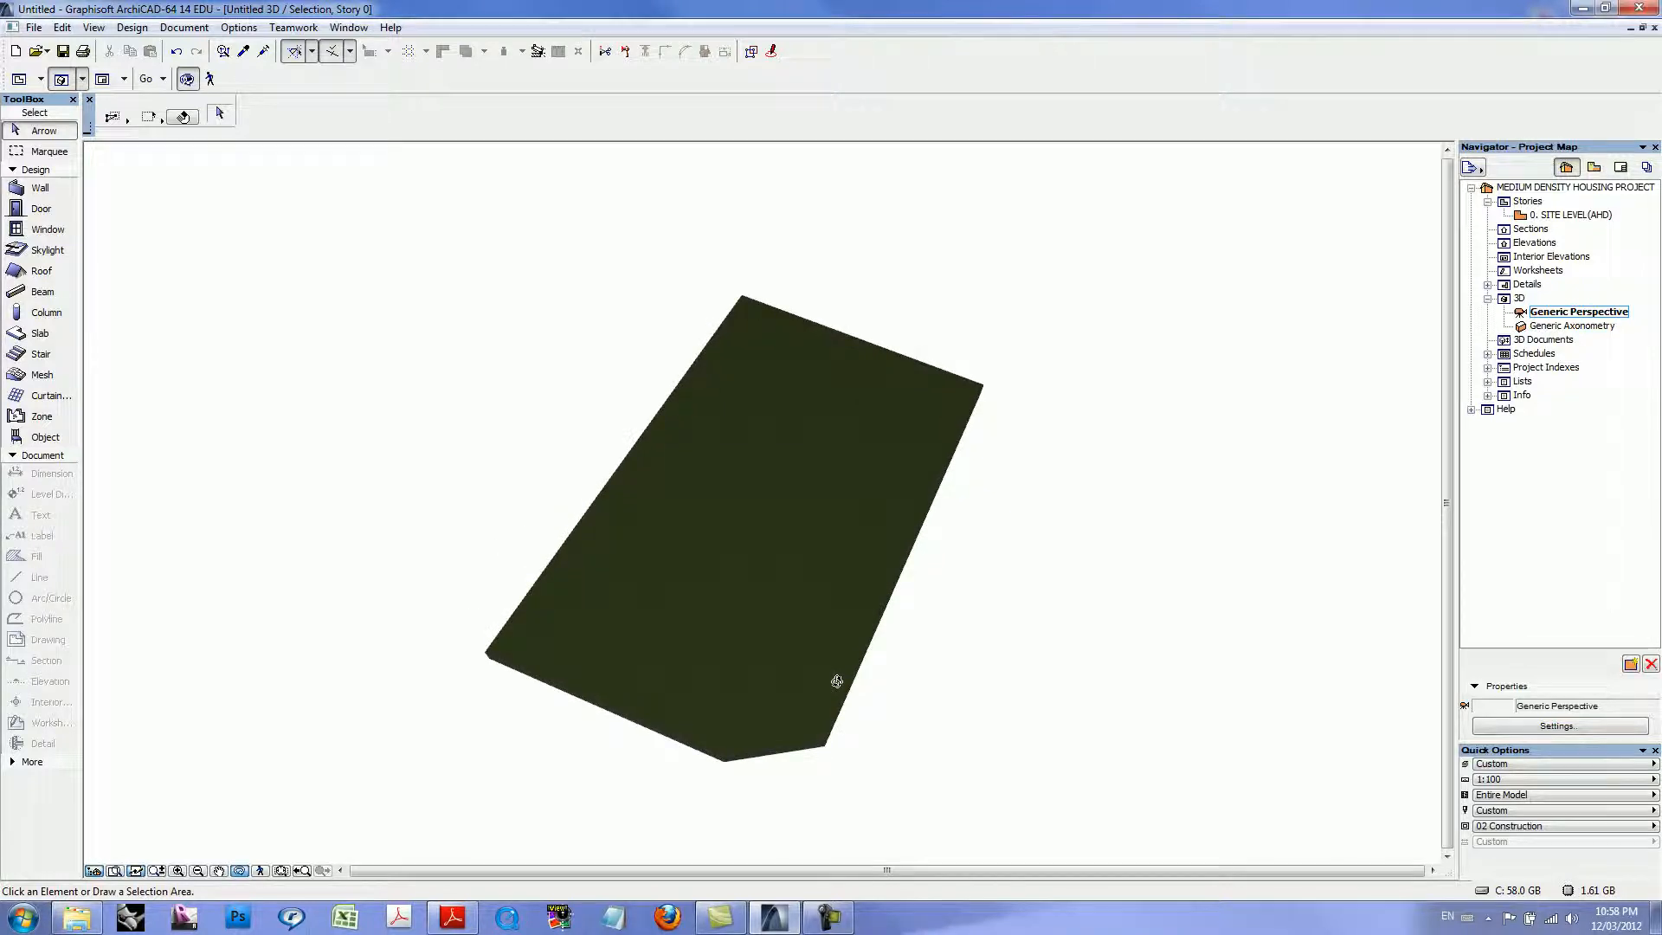
- Return to the floor plan and examine the grid of spot levels on the survey drawing
{"action": "key", "text": "F2"}
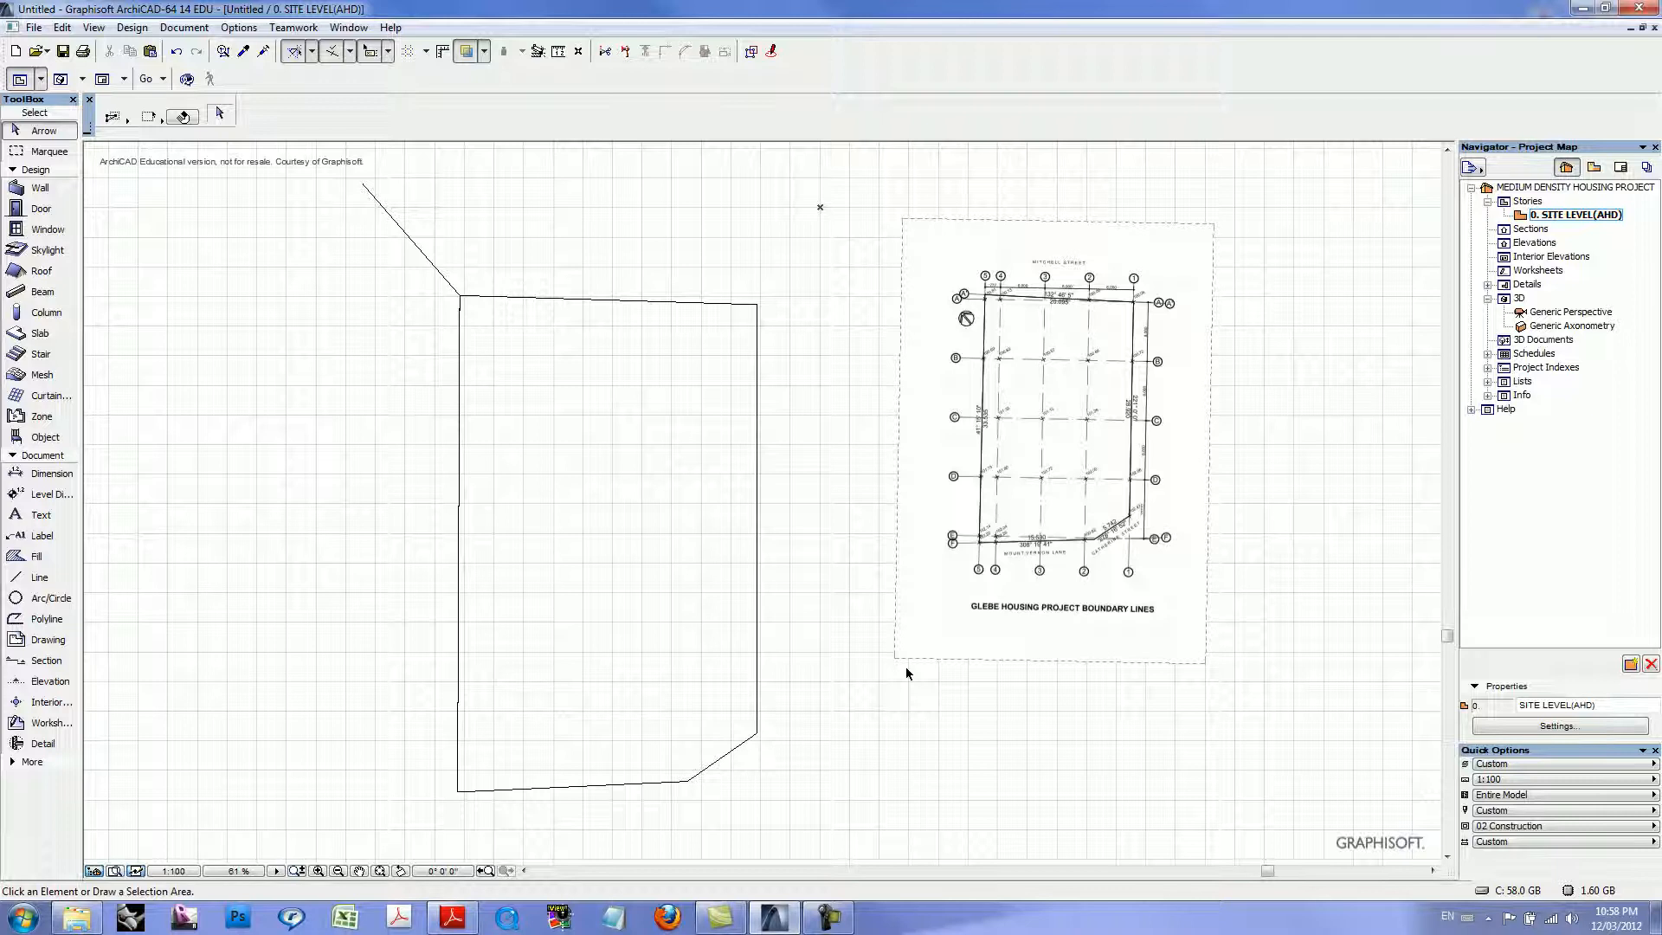
{"action": "scroll", "coordinate": [1114, 307], "scroll_direction": "up", "scroll_amount": 3}
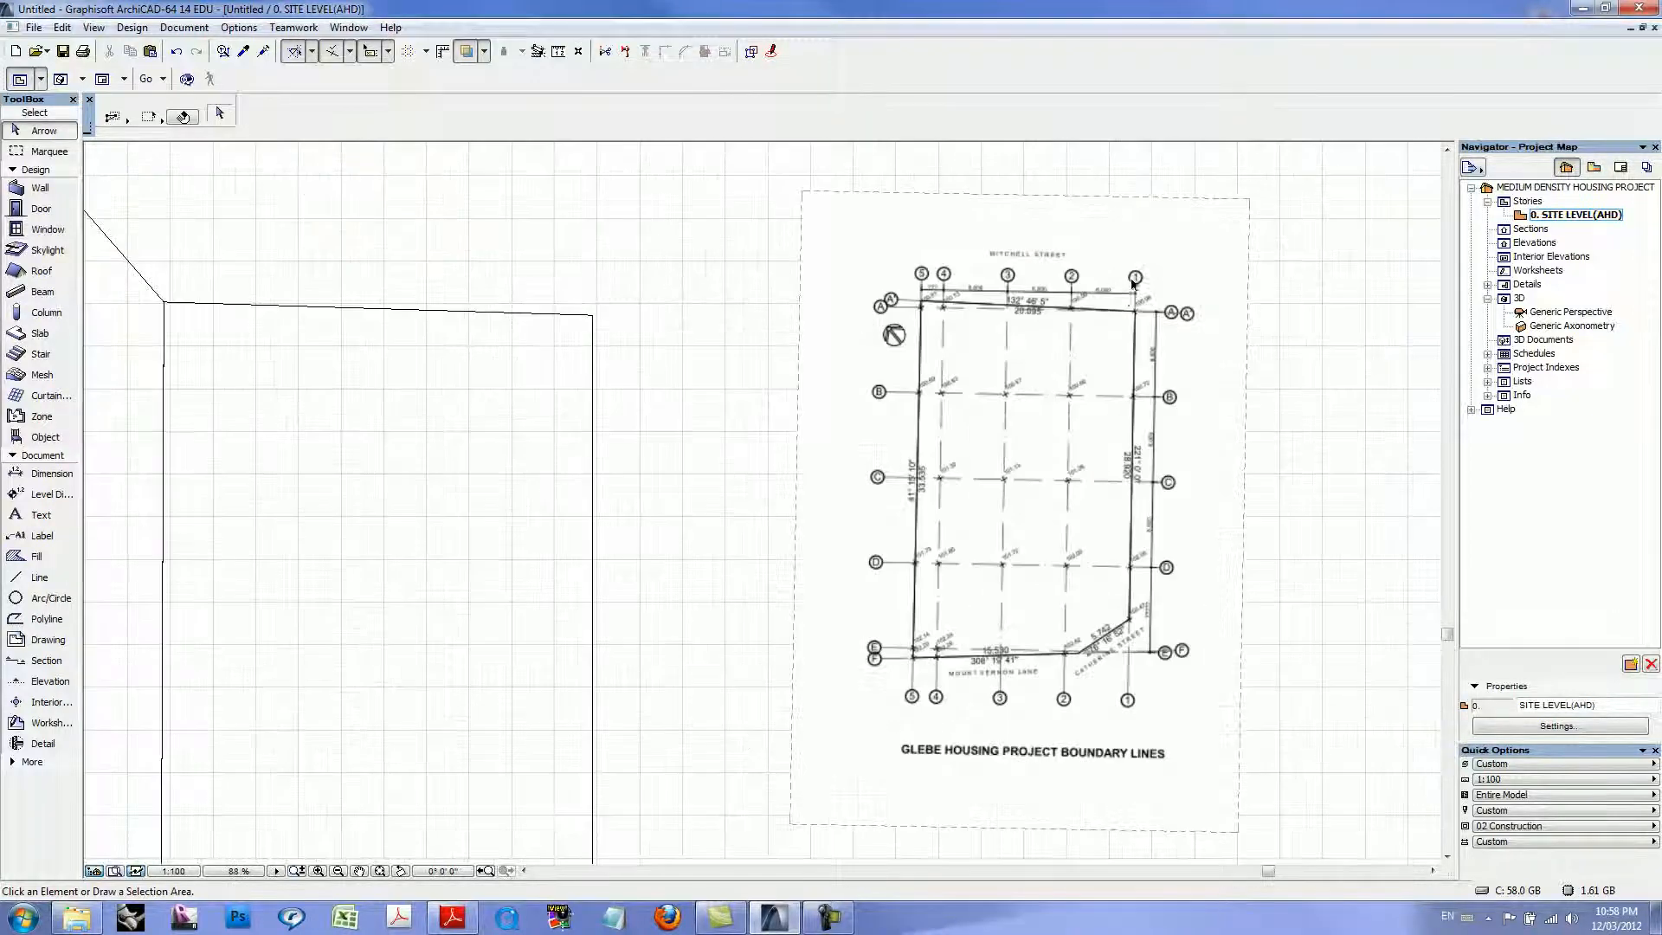
{"action": "scroll", "coordinate": [952, 311], "scroll_direction": "up", "scroll_amount": 1}
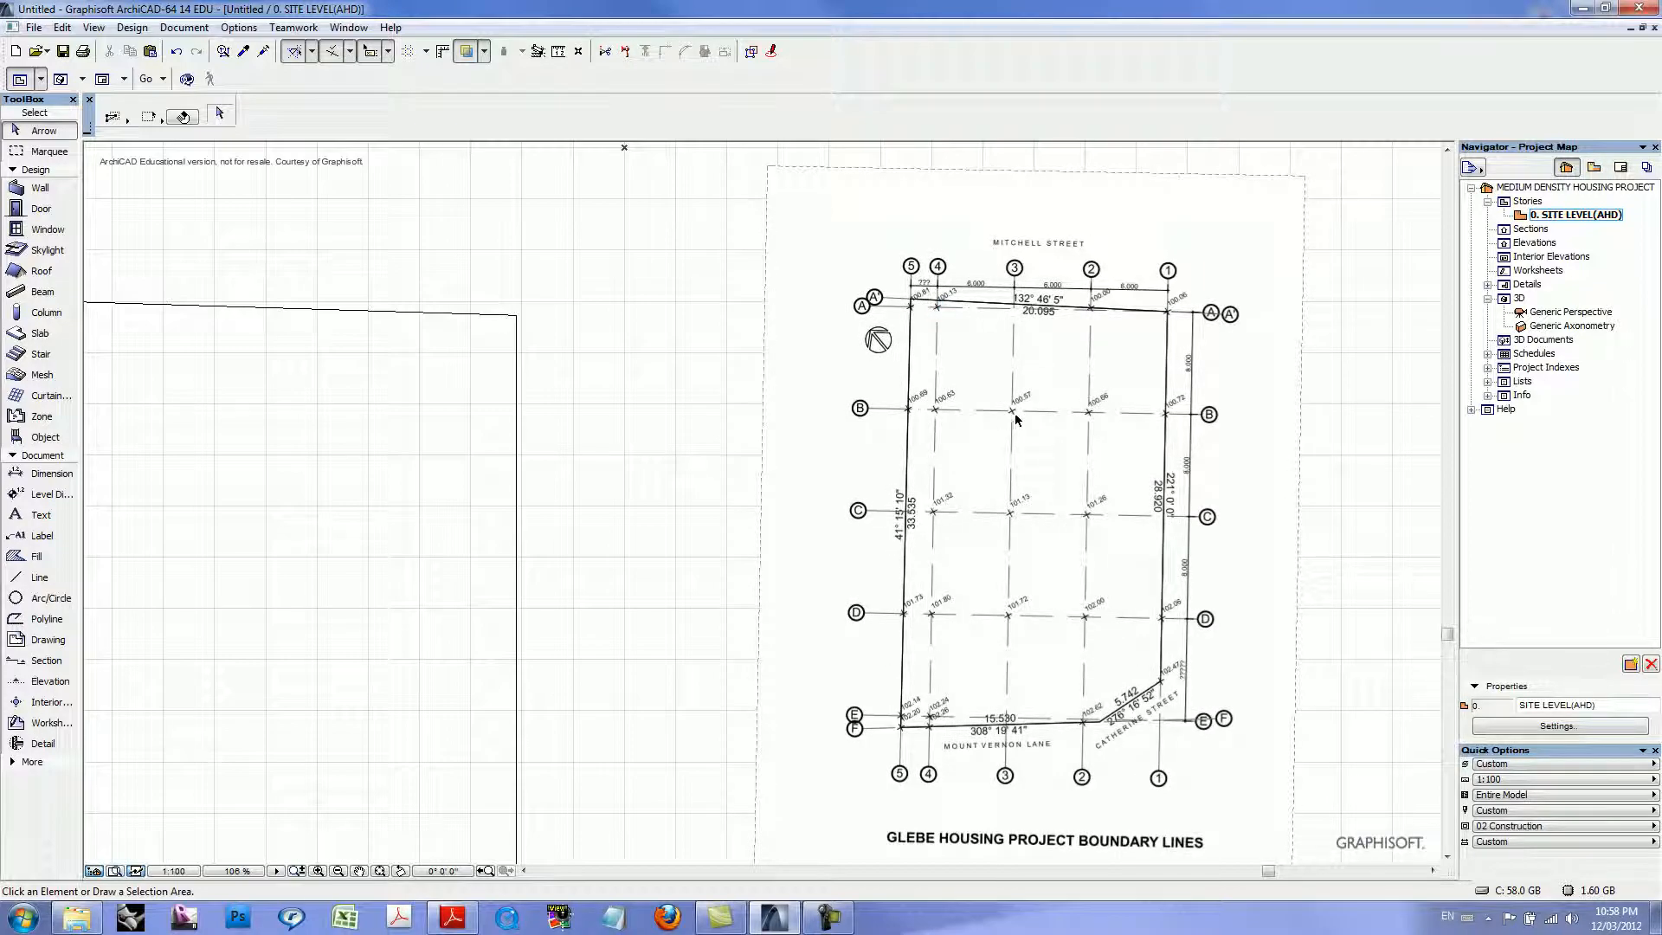
{"action": "scroll", "coordinate": [1112, 445], "scroll_direction": "down", "scroll_amount": 2}
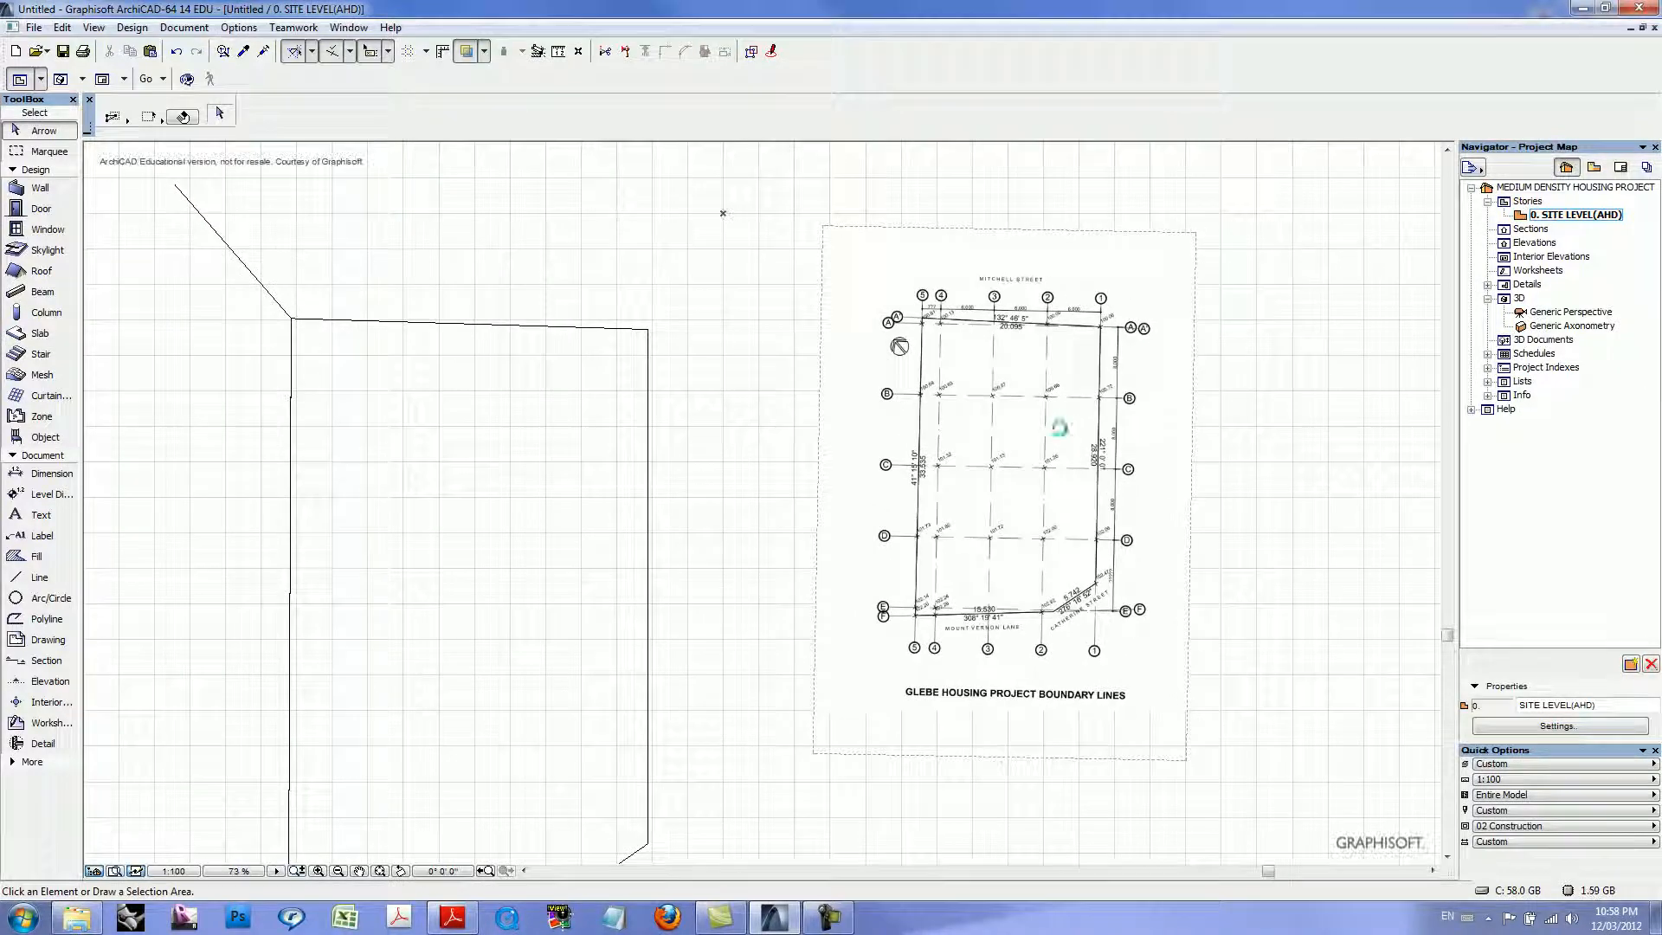